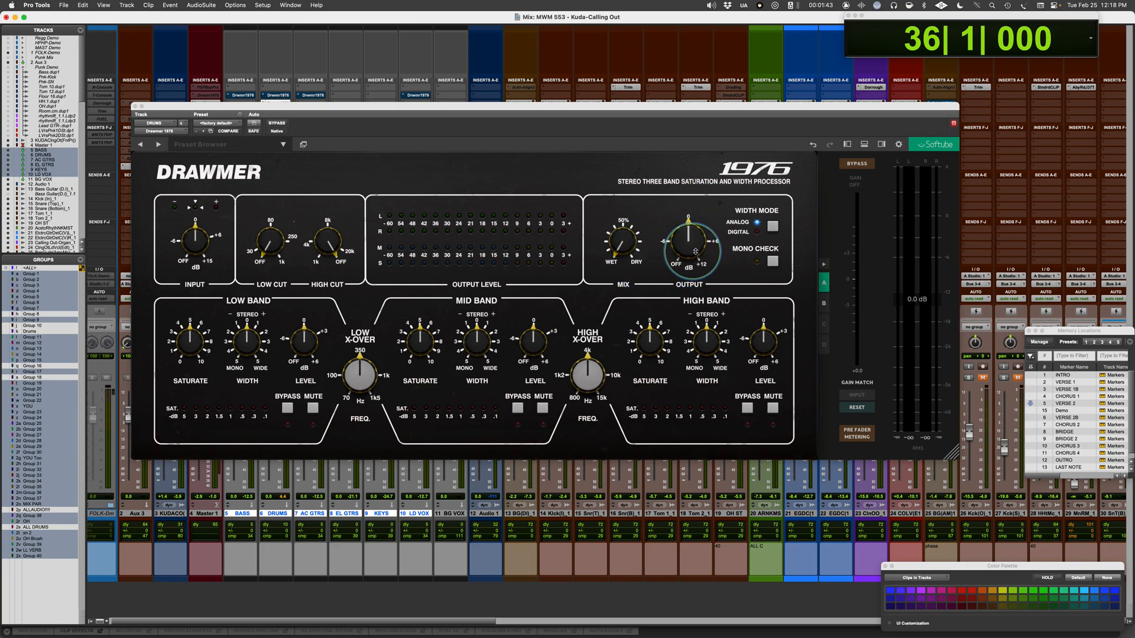
# Raise the input gain with the output compensating to -3.7 dB, reset both, and toggle the width mode to digital and back
pyautogui.moveTo(195, 243); pyautogui.dragTo(199, 223)
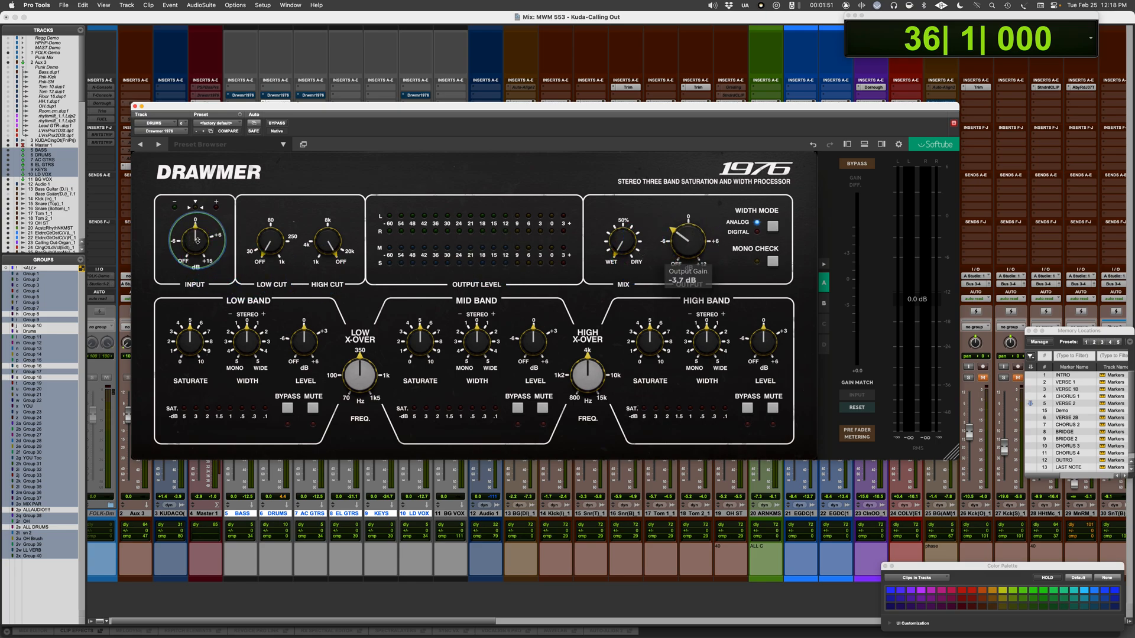
pyautogui.keyDown('alt'); pyautogui.click(695, 243); pyautogui.keyUp('alt')
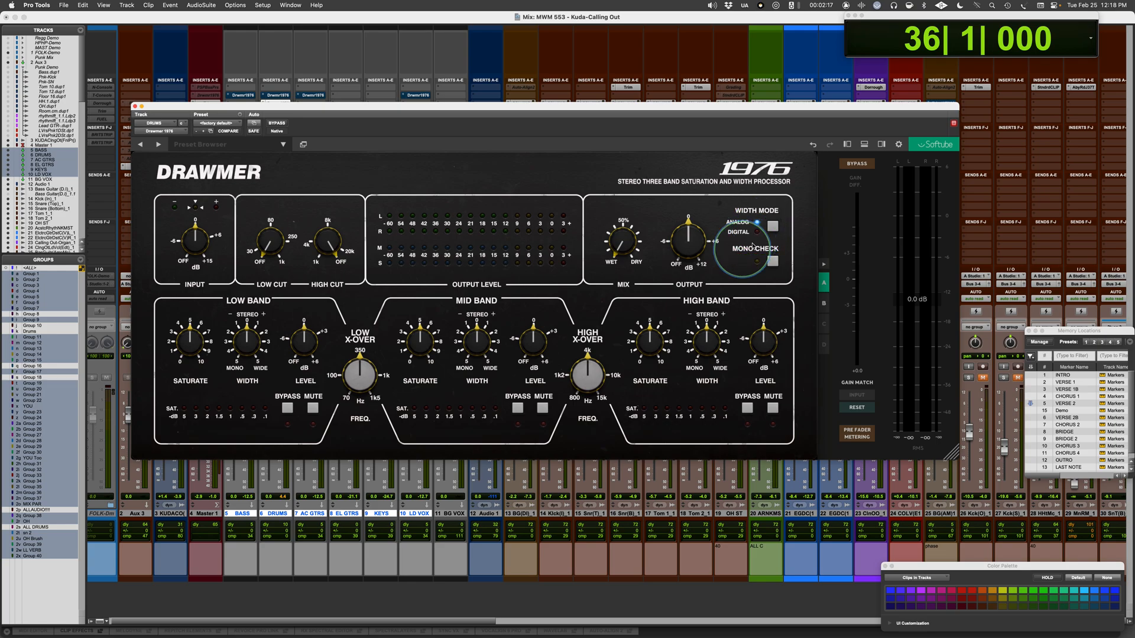
pyautogui.click(756, 232)
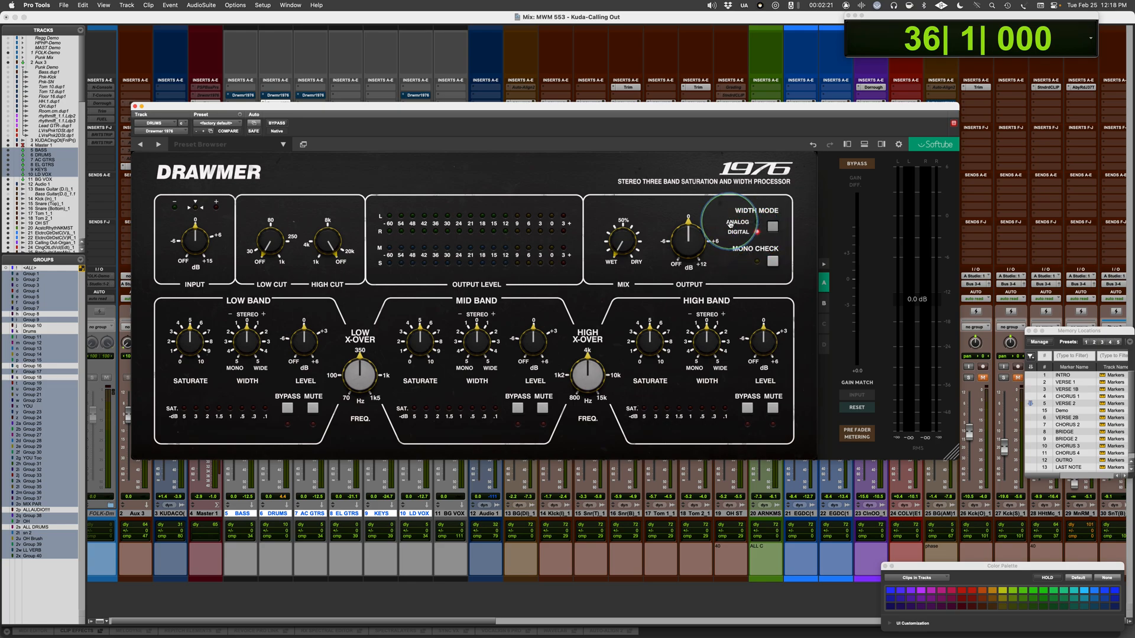
pyautogui.click(757, 223)
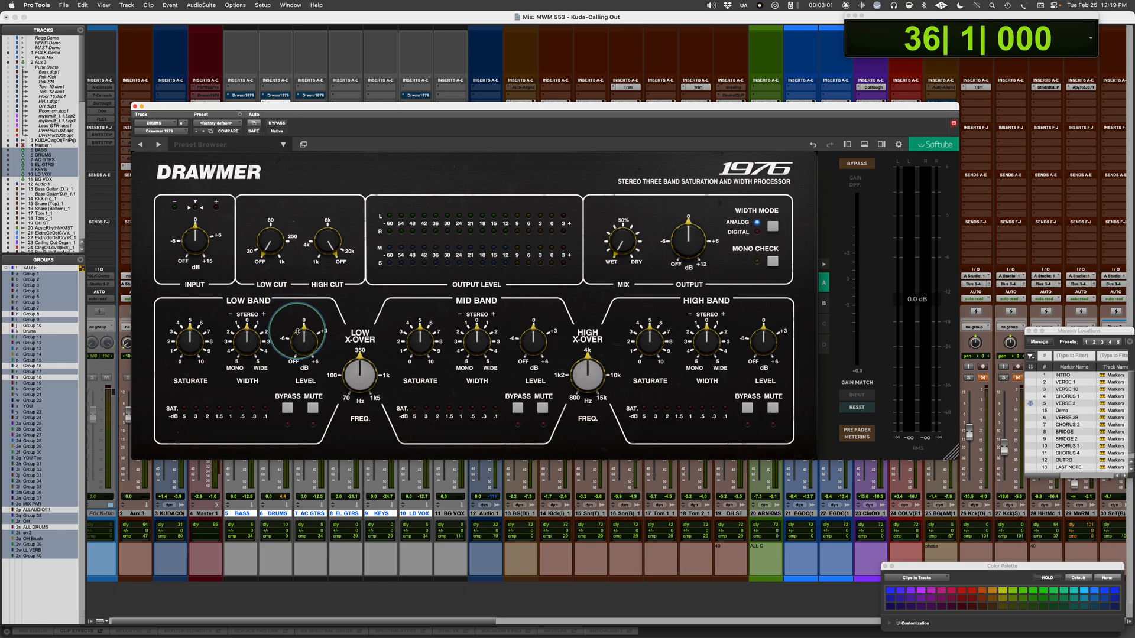
# Toggle the low band's bypass and mute on and off again
pyautogui.click(288, 409)
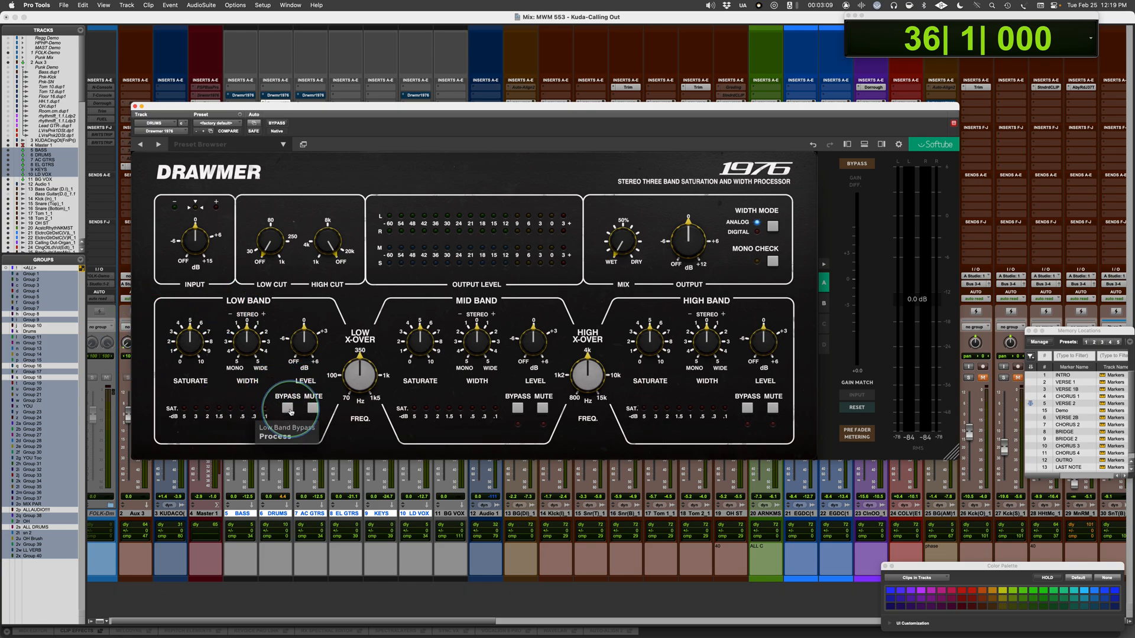
pyautogui.click(288, 408)
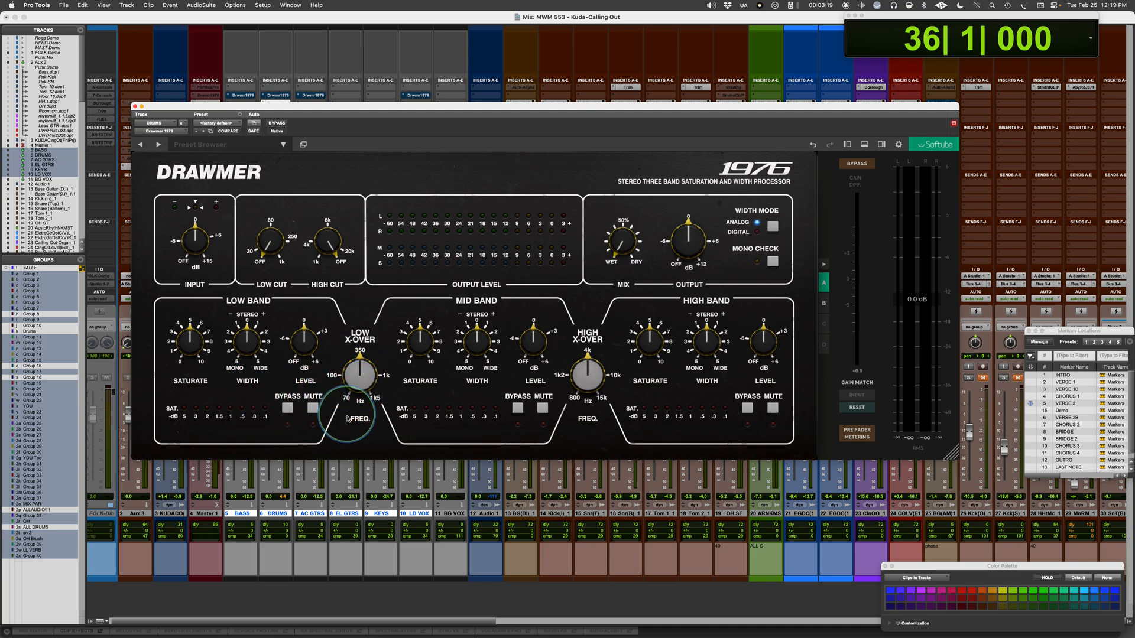
pyautogui.click(312, 409)
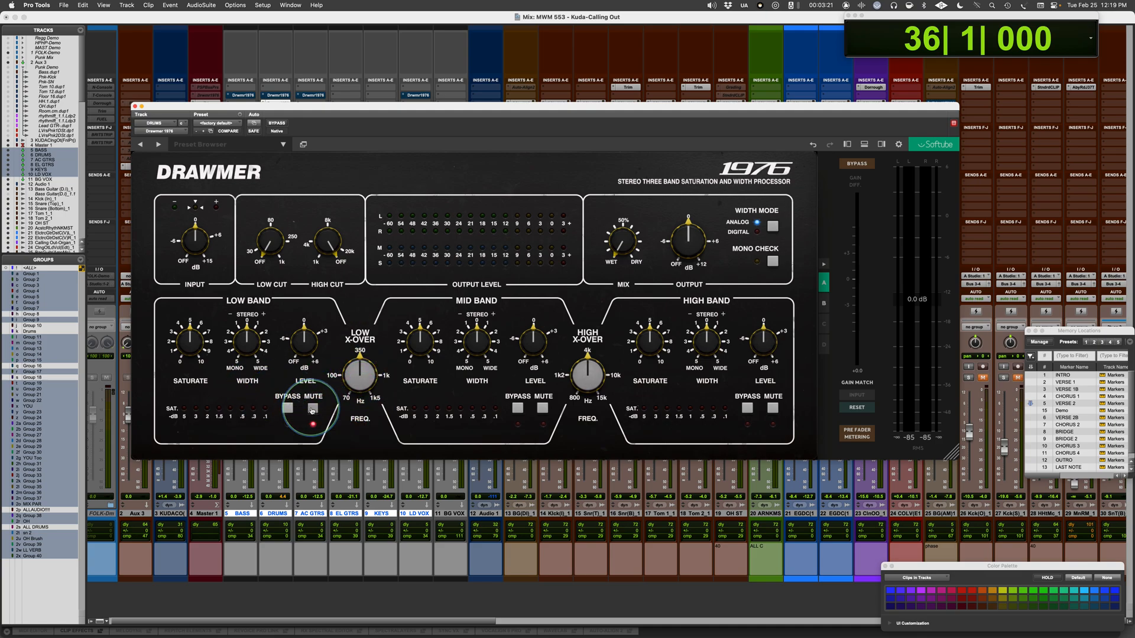
pyautogui.click(312, 410)
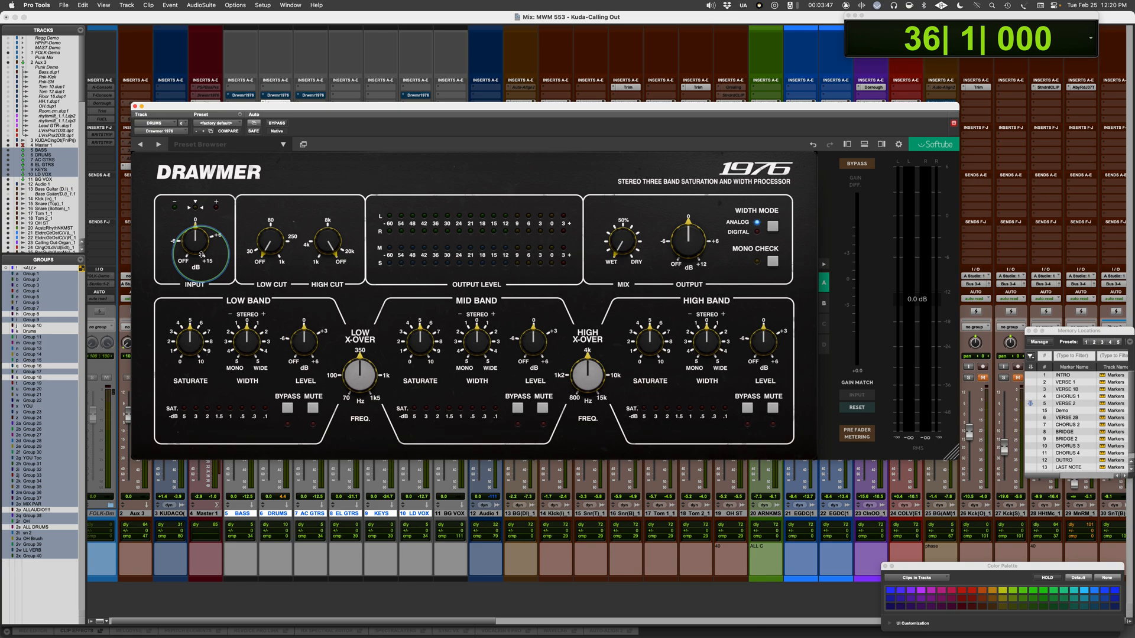
# Play the song from bar 36 and compare the drum bus with the processor bypassed and engaged
pyautogui.press('space')
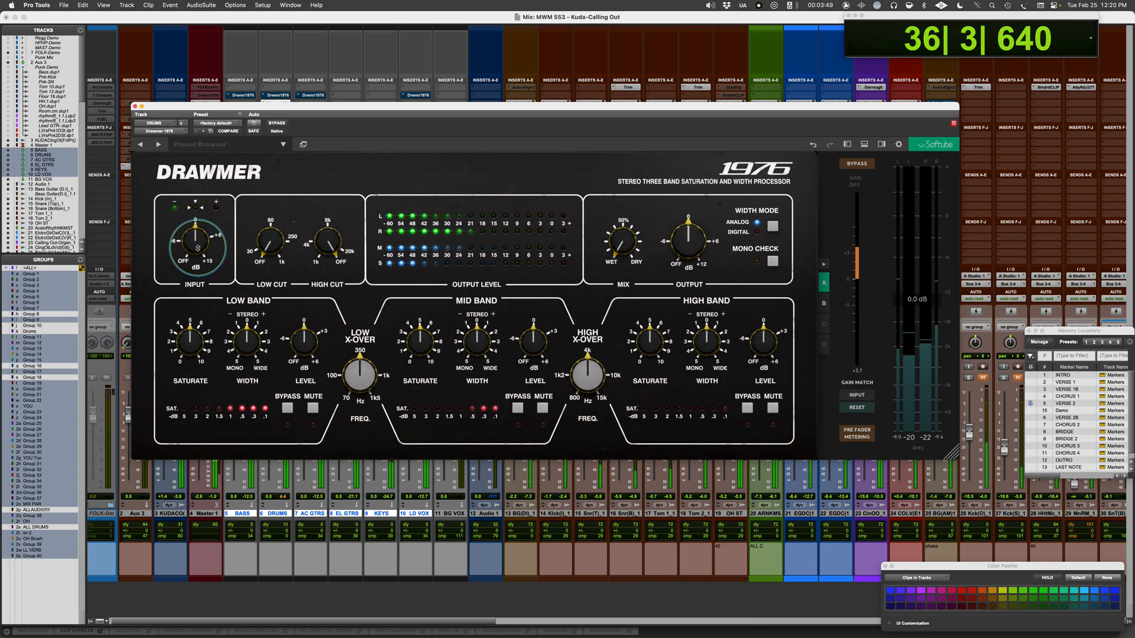
pyautogui.click(278, 124)
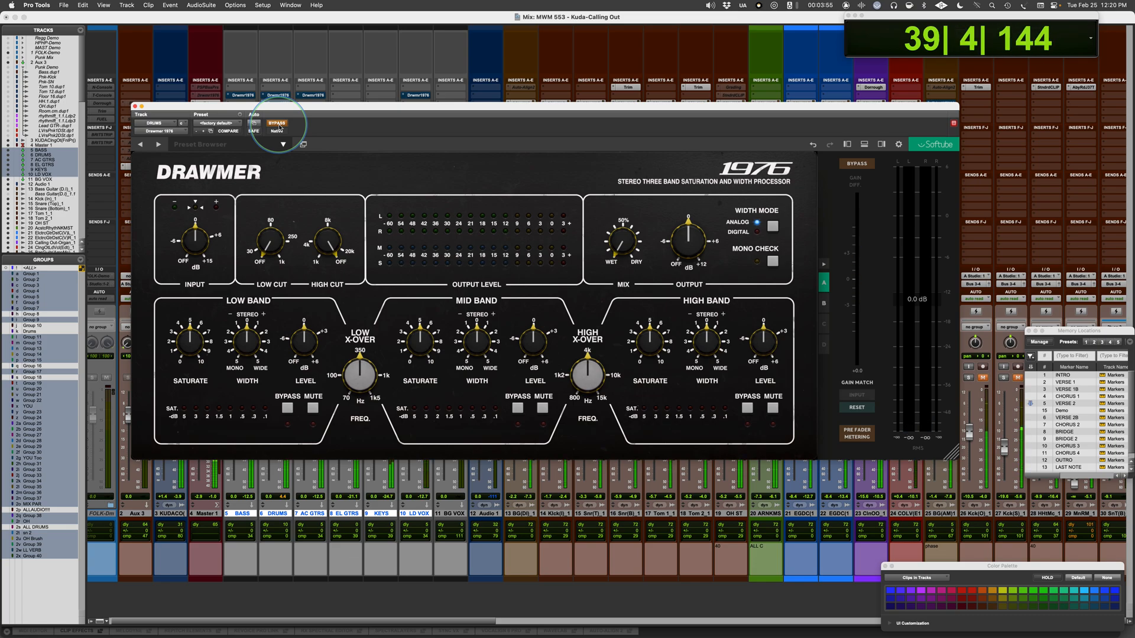
pyautogui.click(278, 124)
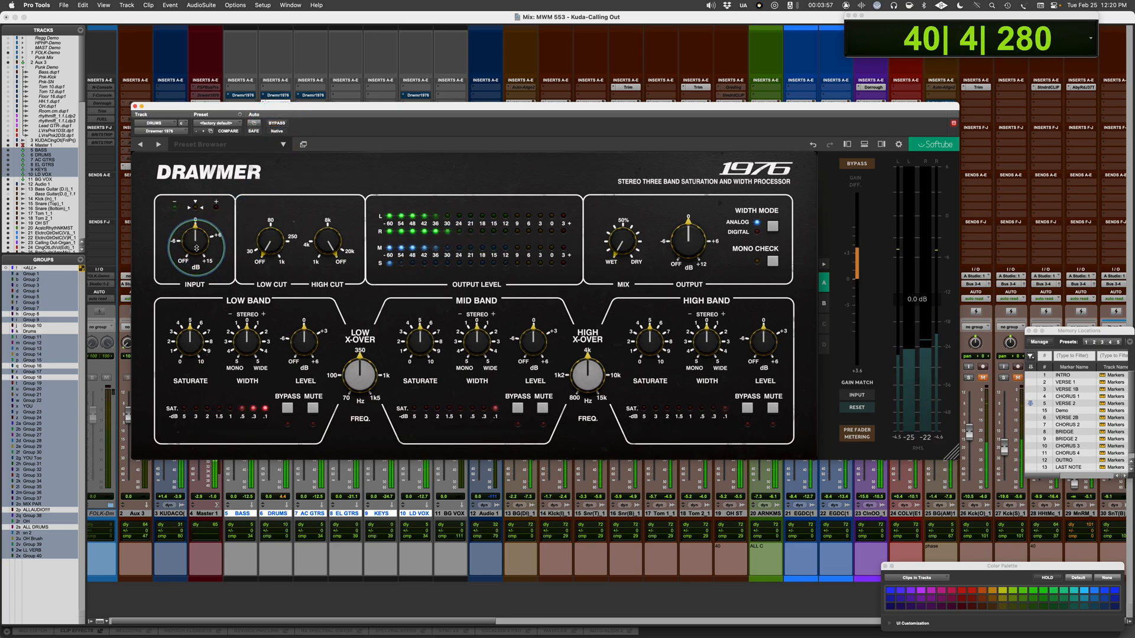
# Raise the input gain with the output lowered to match, and compare the driven sound against bypass during playback
pyautogui.moveTo(197, 248); pyautogui.dragTo(197, 234)
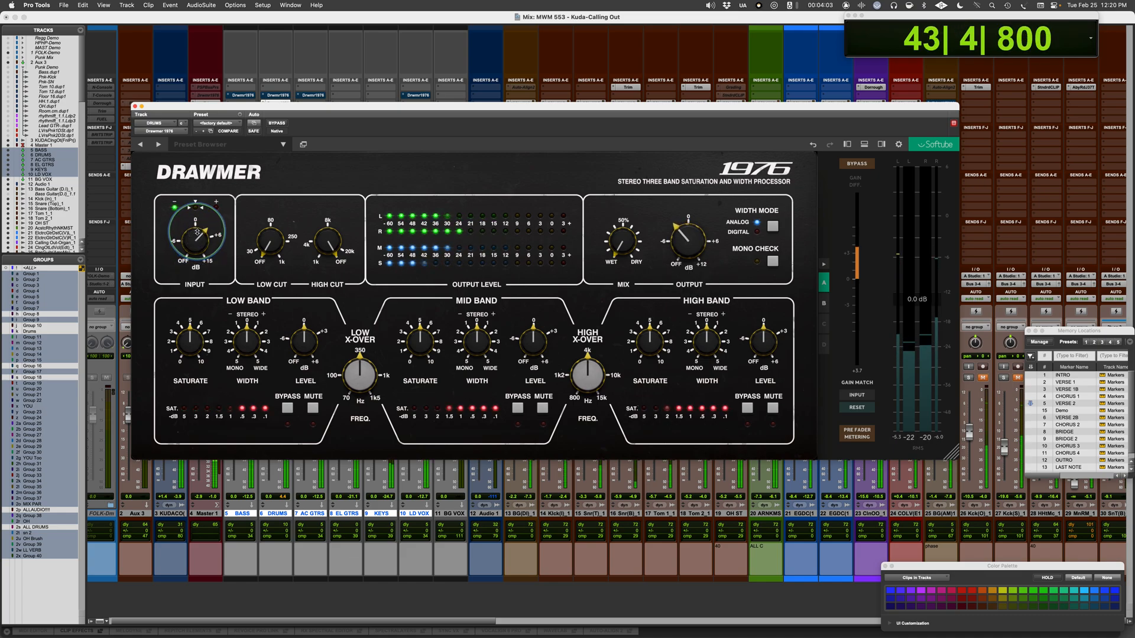
pyautogui.click(277, 123)
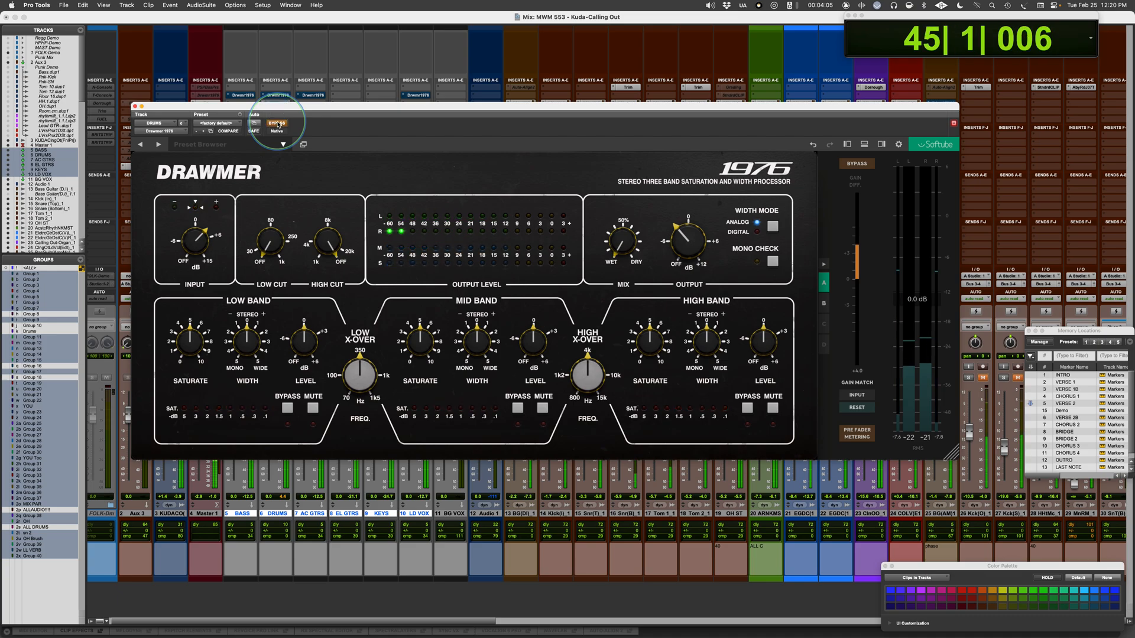
pyautogui.click(278, 123)
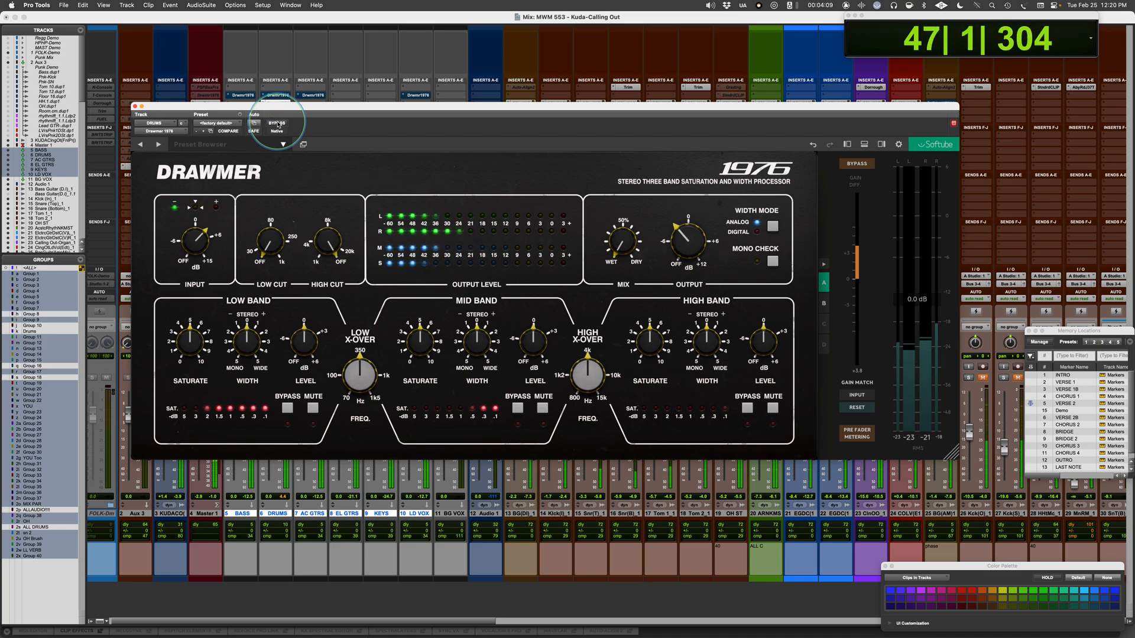
pyautogui.press('space')
pyautogui.click(703, 257)
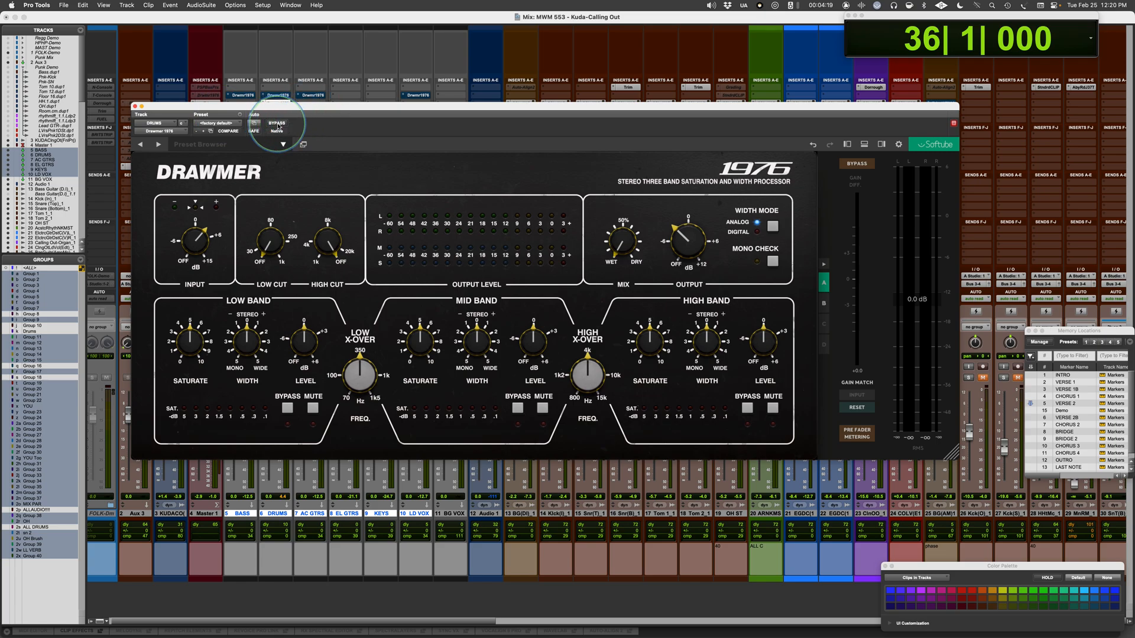
# Replay the section from bar 36 and compare the saturated drums against the bypassed signal
pyautogui.press('space')
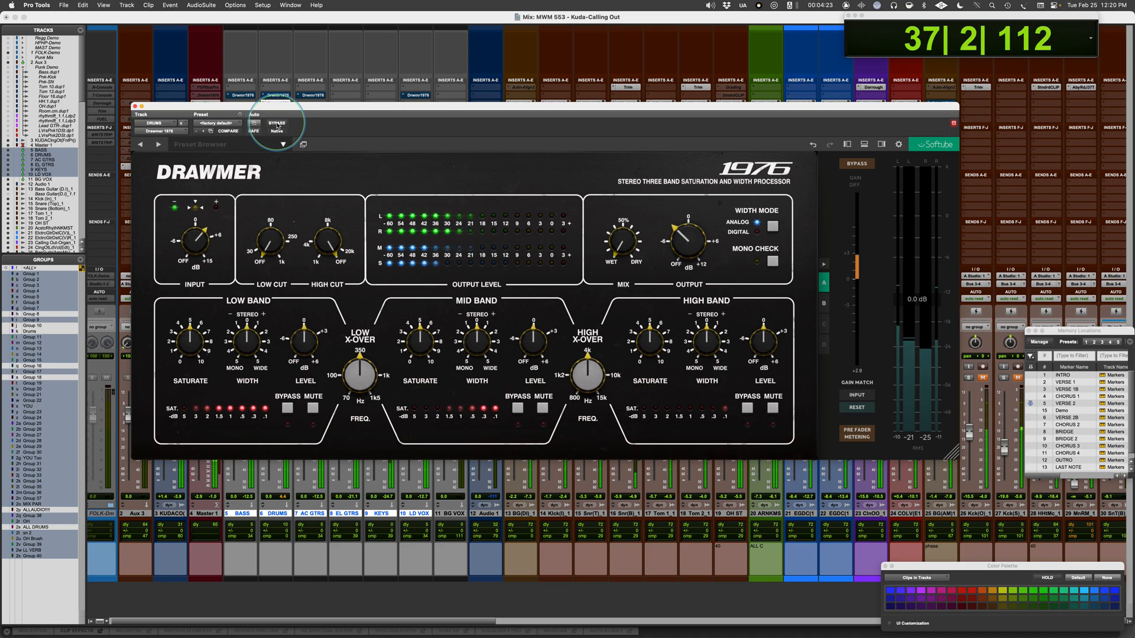
pyautogui.click(277, 123)
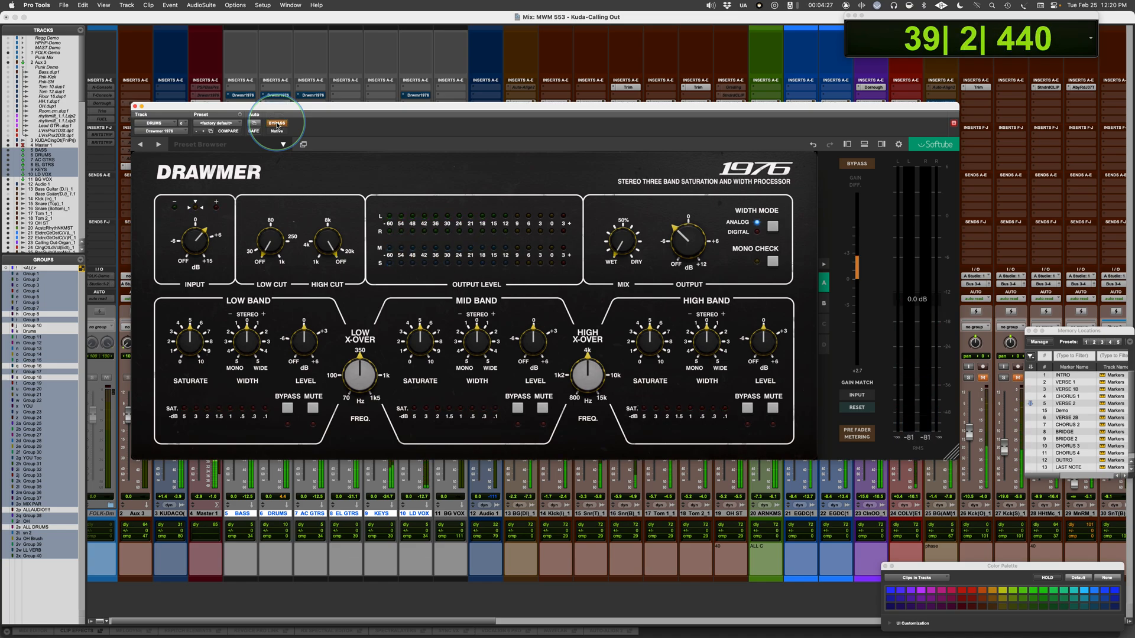
pyautogui.click(277, 122)
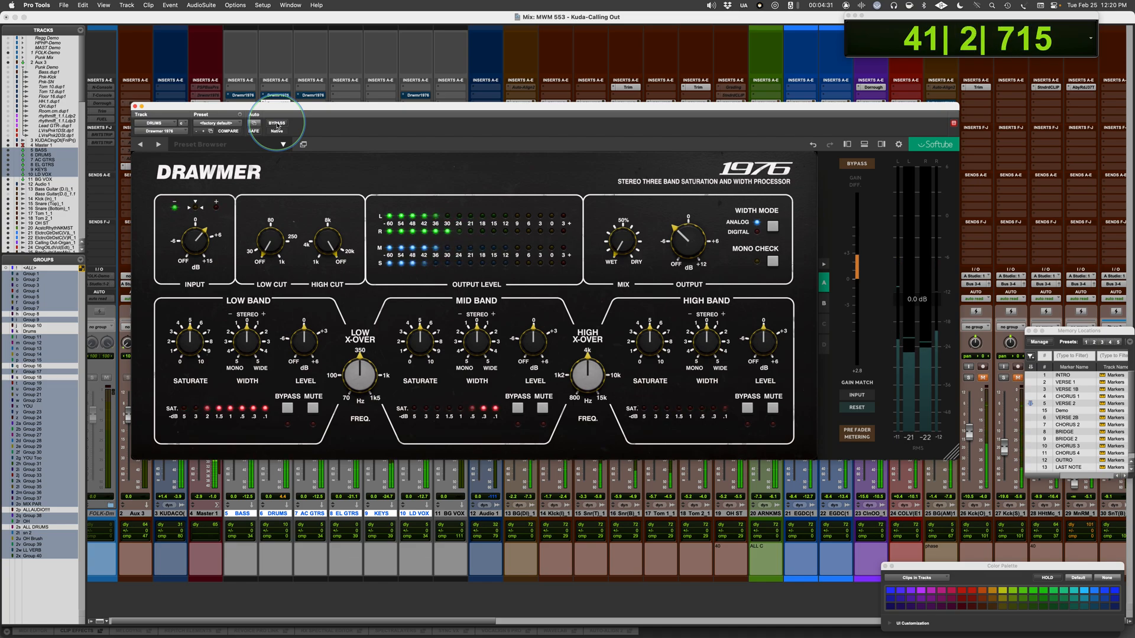
pyautogui.press('space')
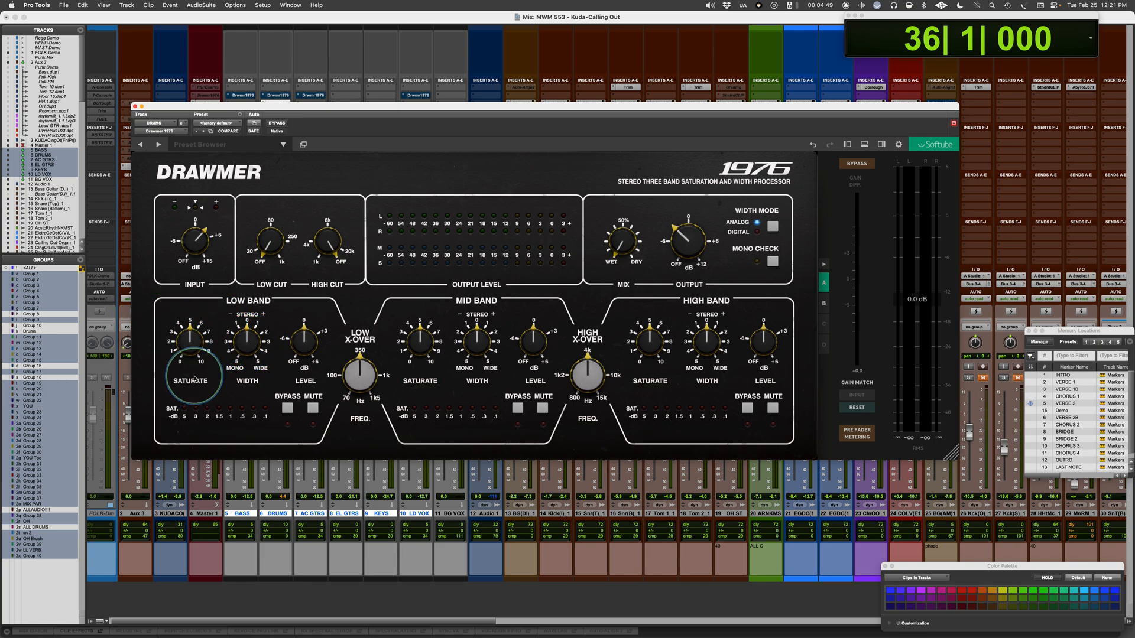
# Widen the stereo width of all three bands together to about 2.55 during playback from bar 36
pyautogui.press('space')
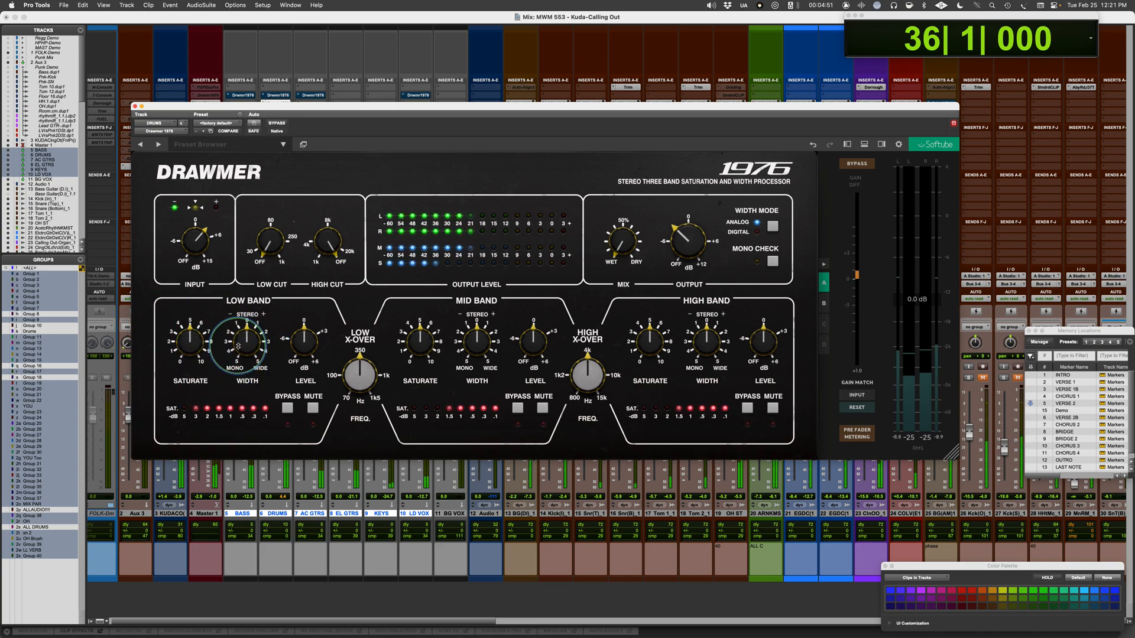
pyautogui.moveTo(247, 347); pyautogui.dragTo(247, 313)
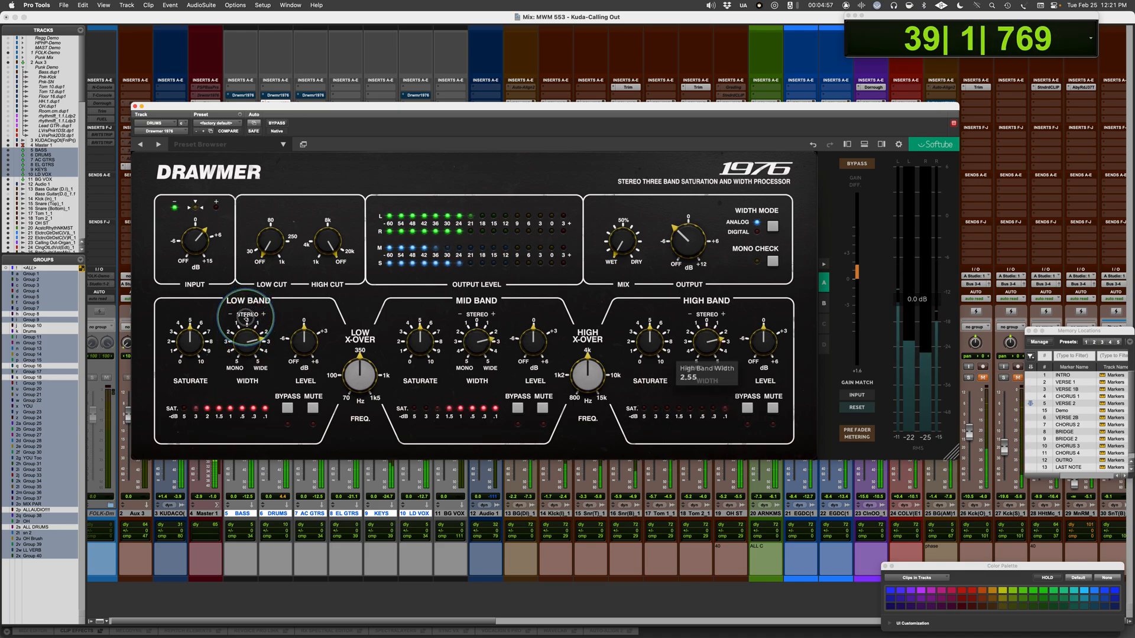
# Check the widened drums in mono and compare the digital width mode with analog
pyautogui.click(773, 262)
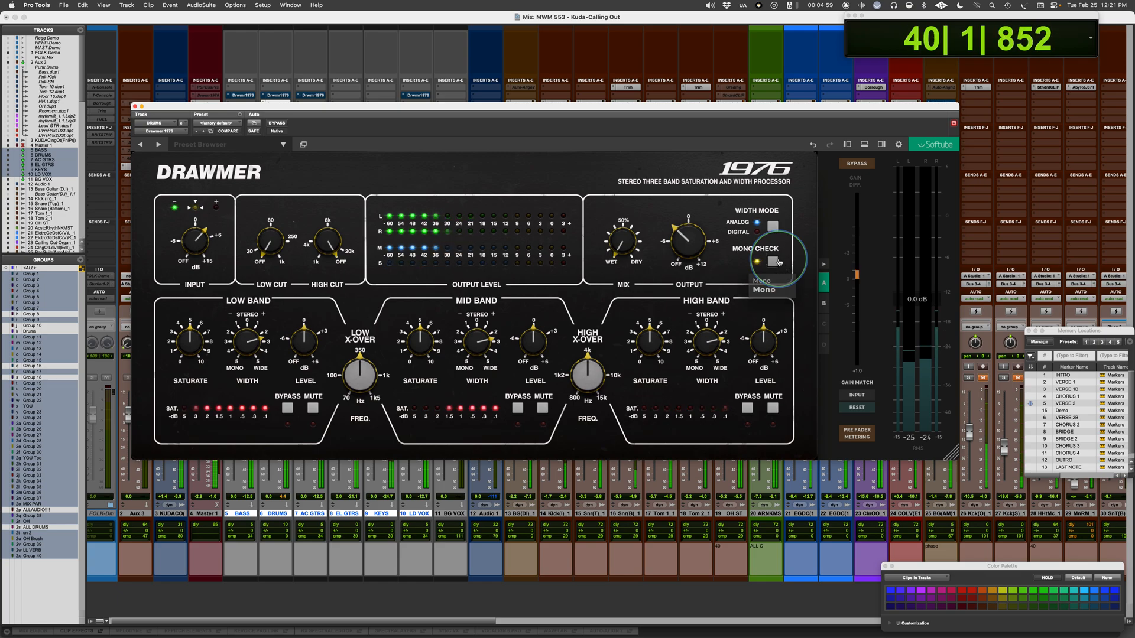
pyautogui.click(778, 264)
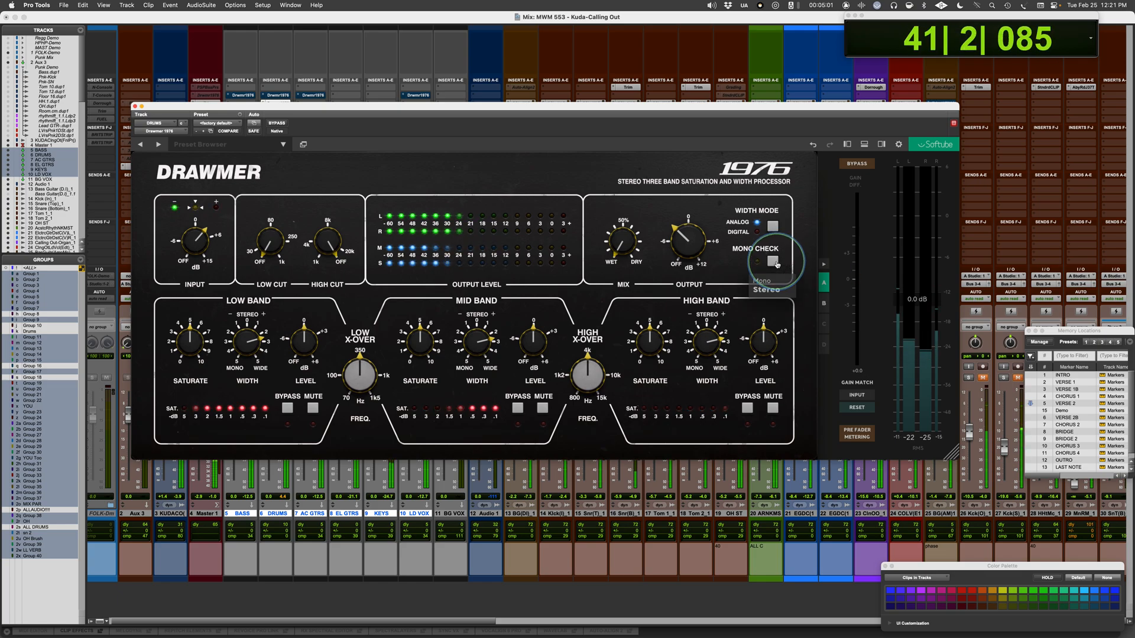
pyautogui.click(771, 225)
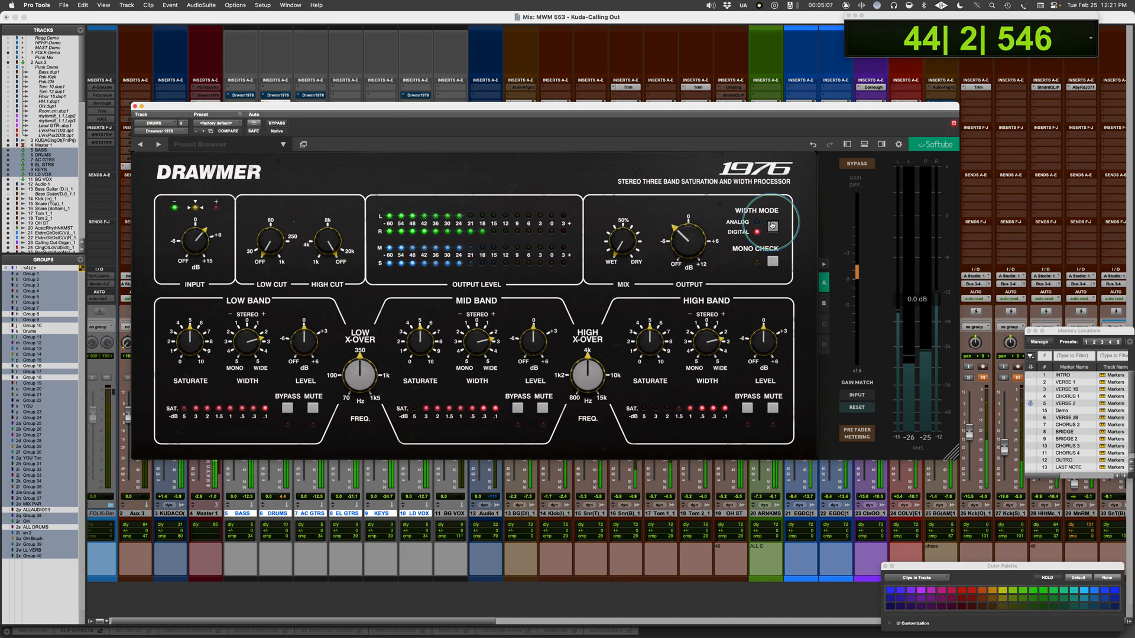
pyautogui.click(772, 225)
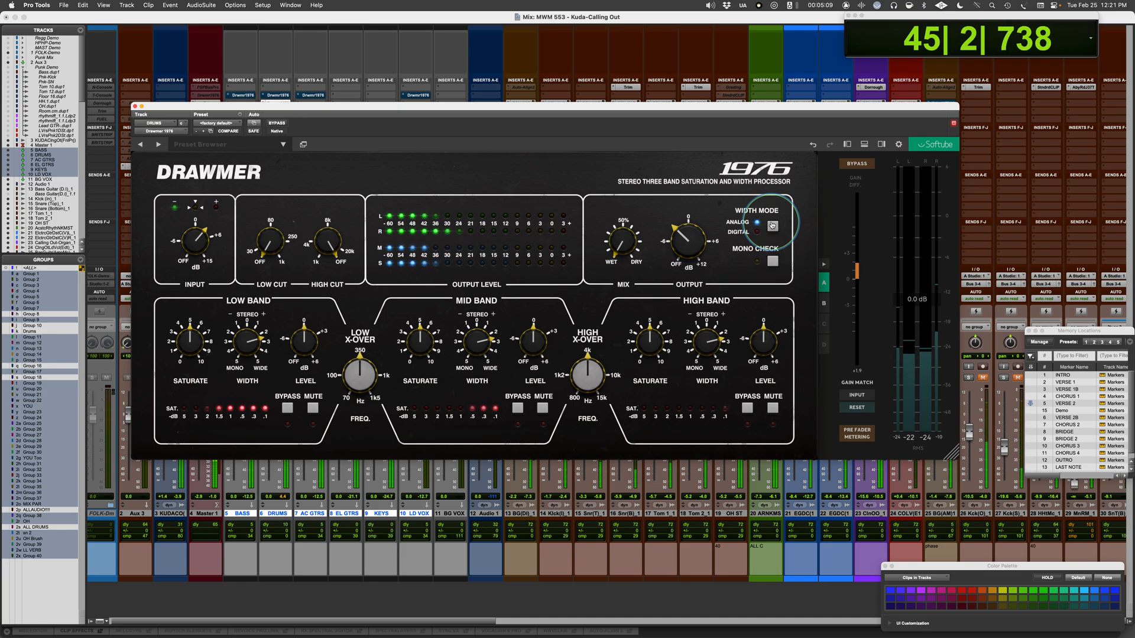
pyautogui.click(772, 261)
pyautogui.click(772, 261)
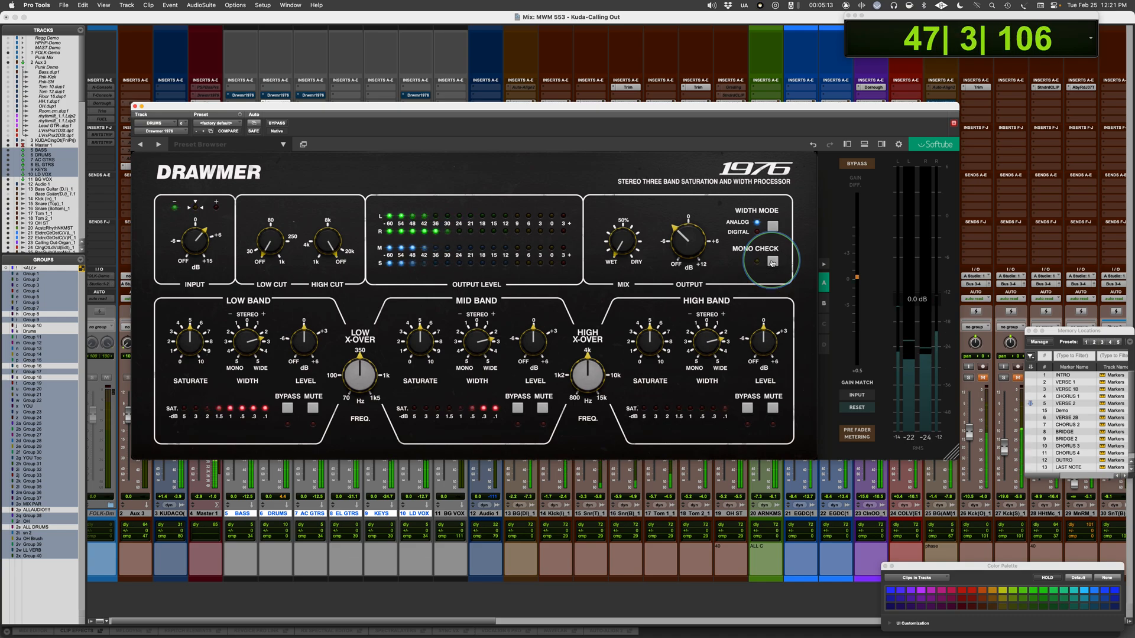
# Stop playback and reset the stereo width of all three bands to the default
pyautogui.press('space')
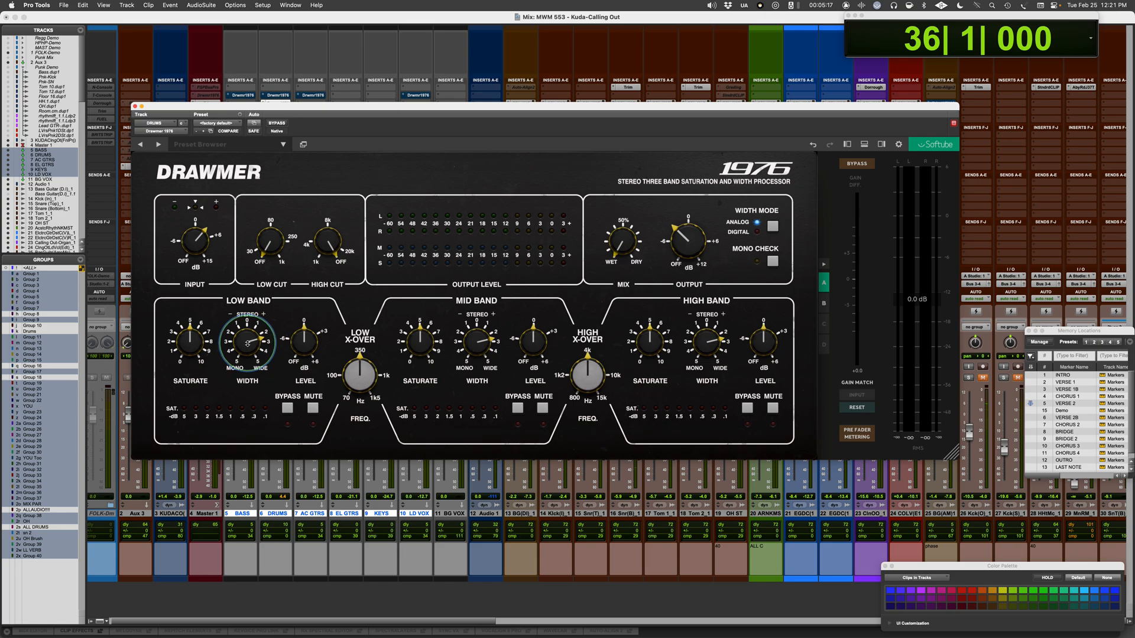
pyautogui.keyDown('alt'); pyautogui.click(705, 348); pyautogui.keyUp('alt')
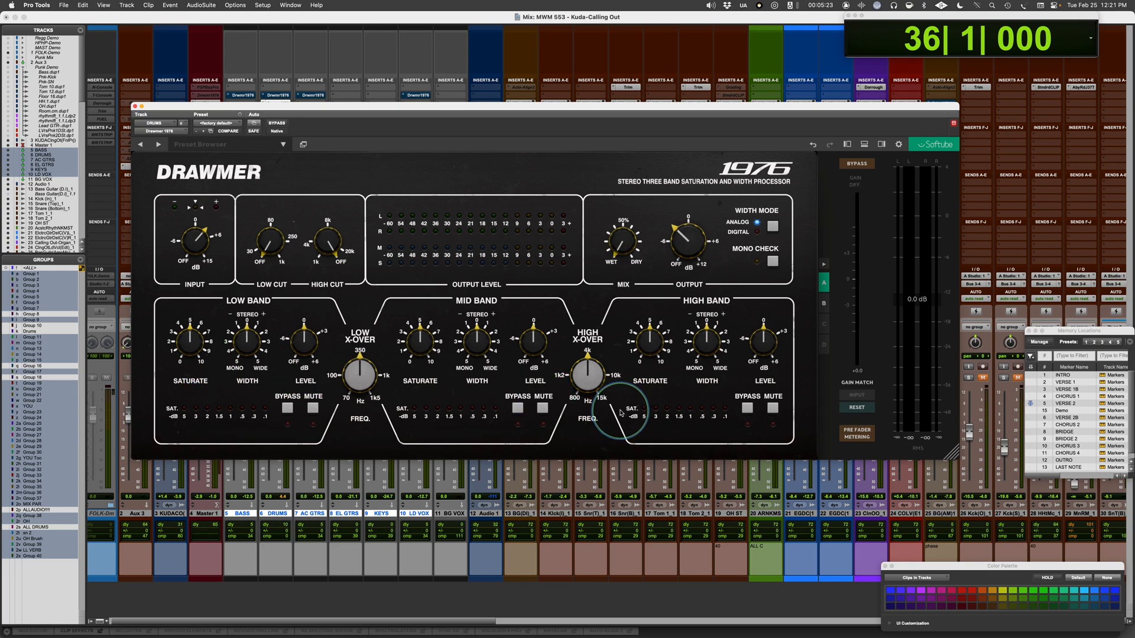
# Mute the mid and high bands and sweep the low crossover frequency to audition the low band during playback
pyautogui.click(542, 408)
pyautogui.click(774, 408)
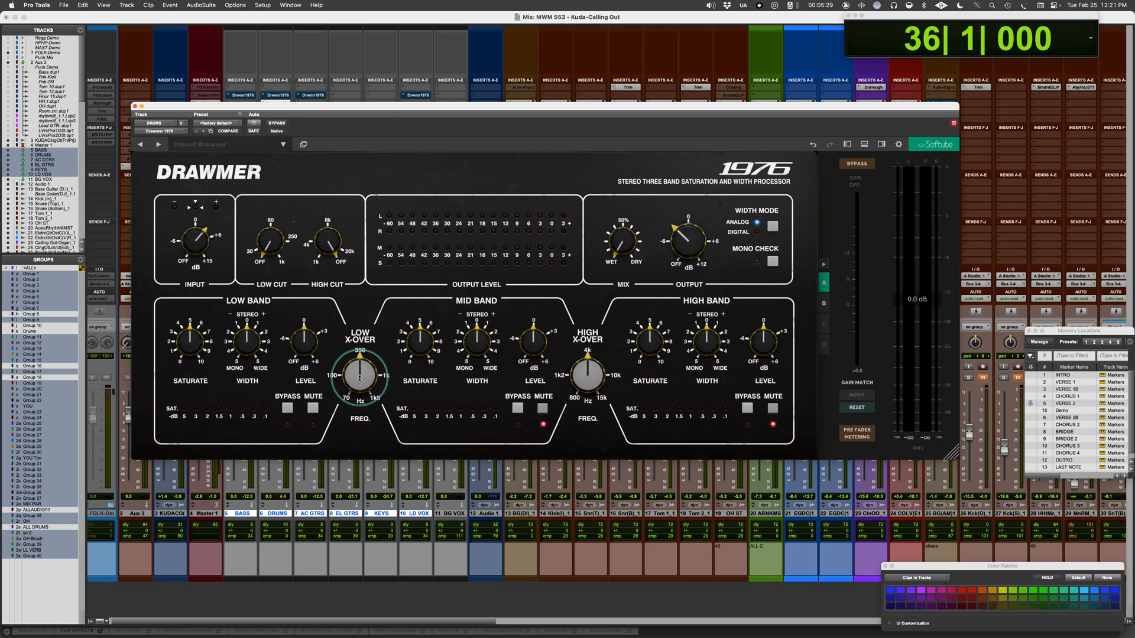
pyautogui.press('space')
pyautogui.moveTo(358, 377)
pyautogui.mouseDown()
pyautogui.moveTo(346, 398)
pyautogui.moveTo(349, 369)
pyautogui.mouseUp()
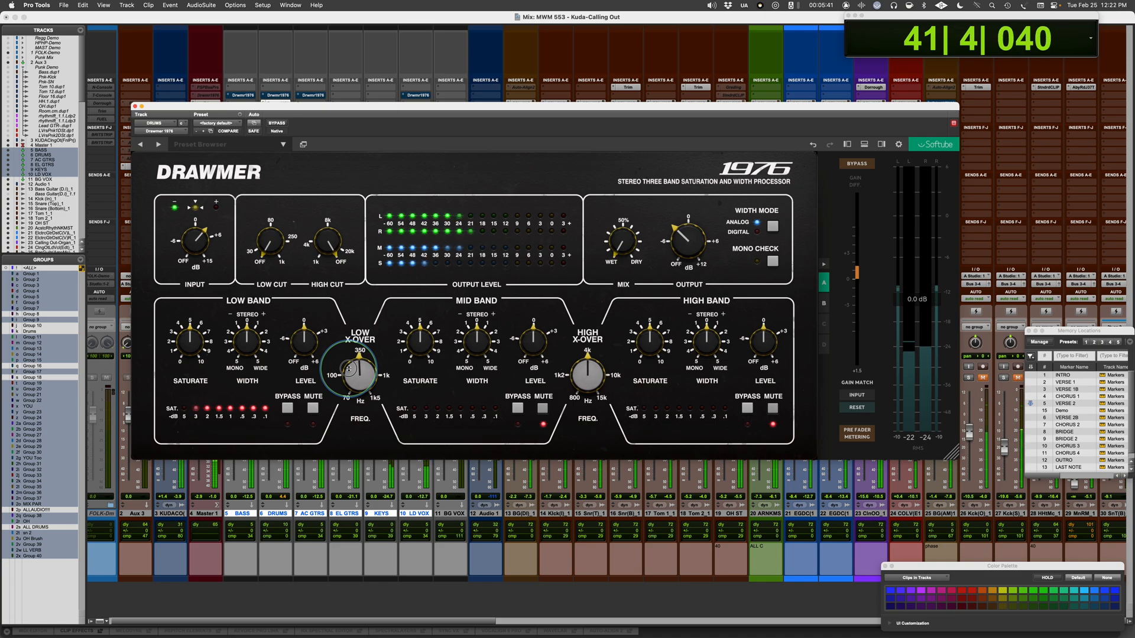
pyautogui.press('space')
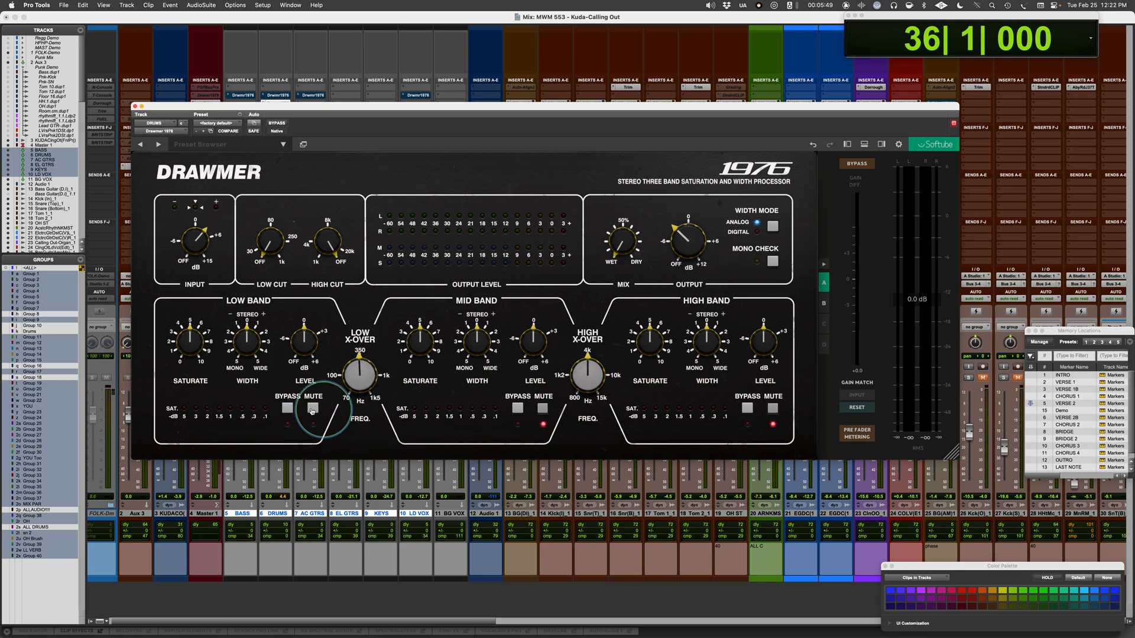
# Audition the mid and high bands in isolation using the band mutes, and lower the high crossover frequency during playback
pyautogui.click(541, 417)
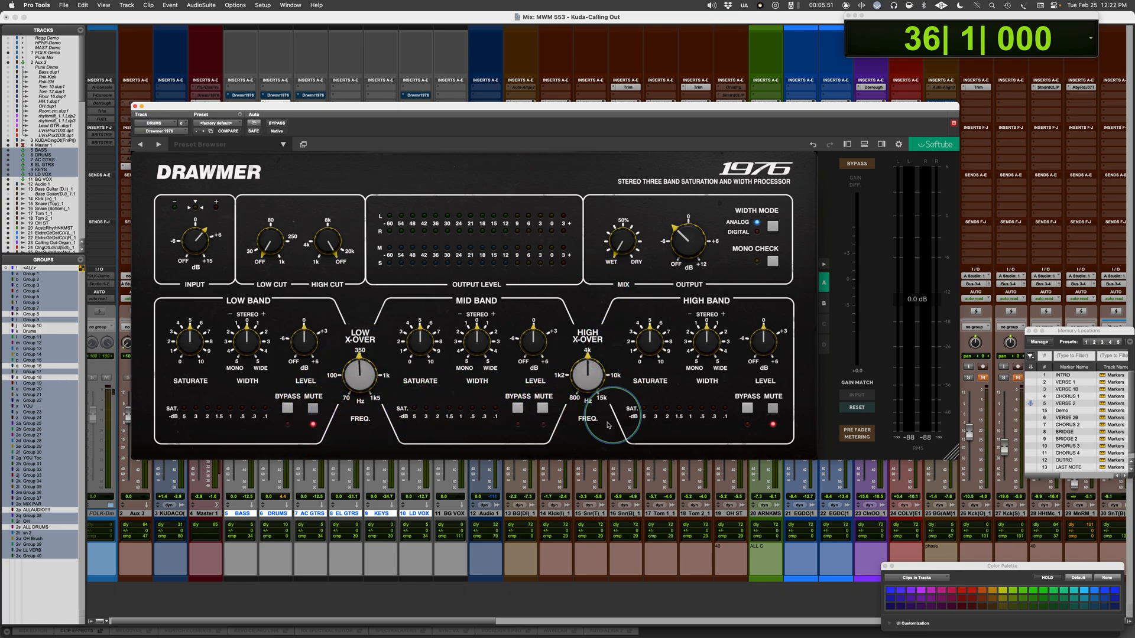
pyautogui.press('space')
pyautogui.moveTo(591, 374); pyautogui.dragTo(583, 378)
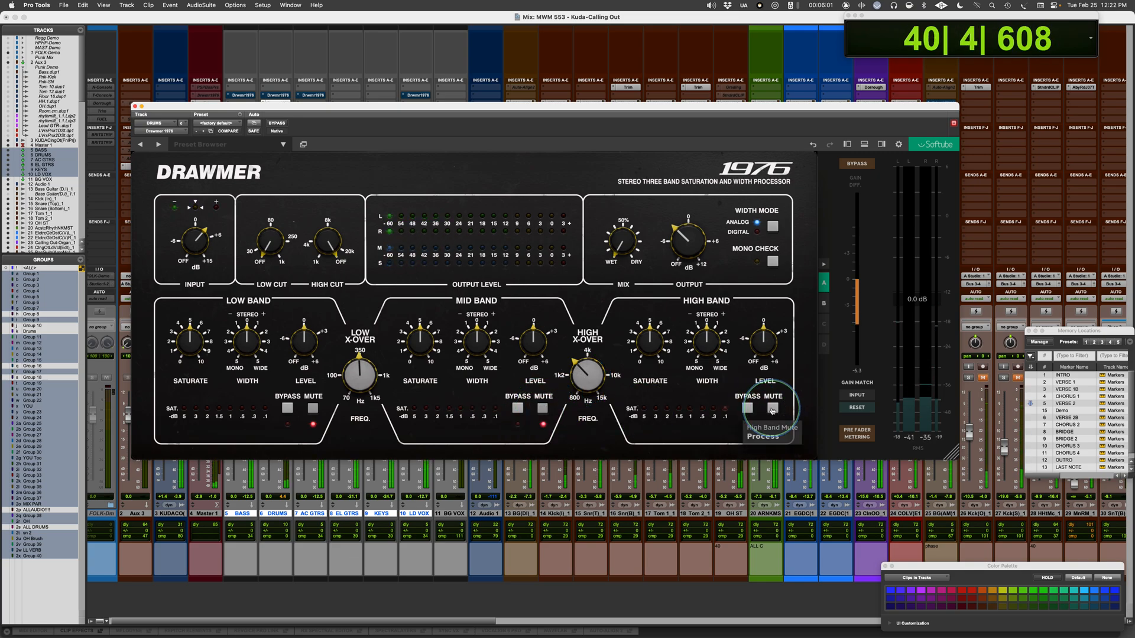
pyautogui.moveTo(582, 373); pyautogui.dragTo(584, 372)
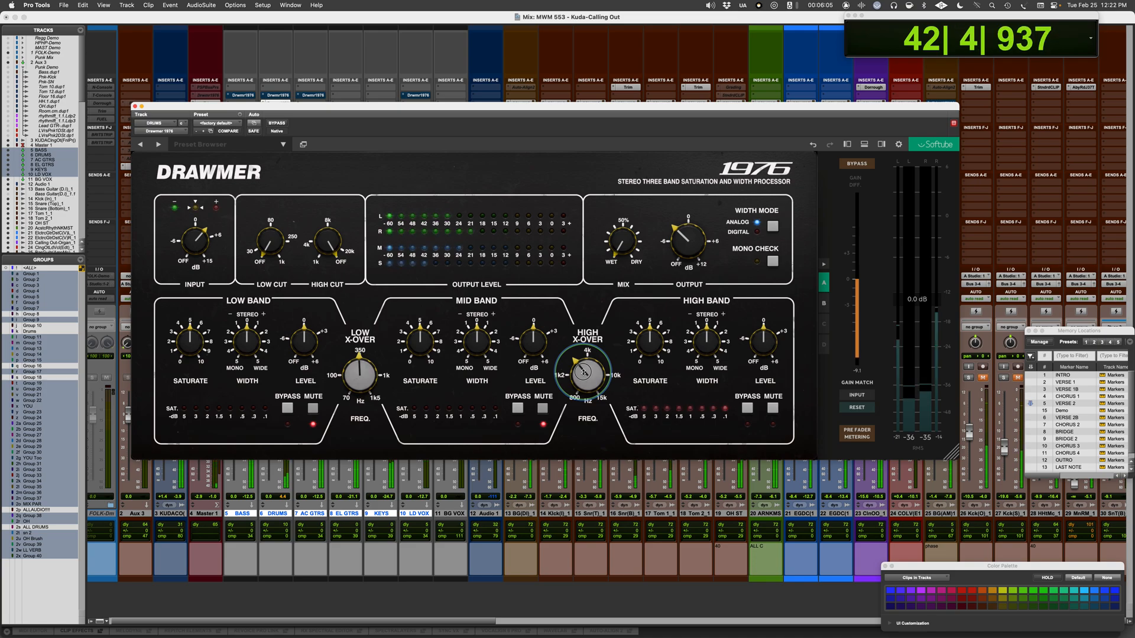
pyautogui.press('space')
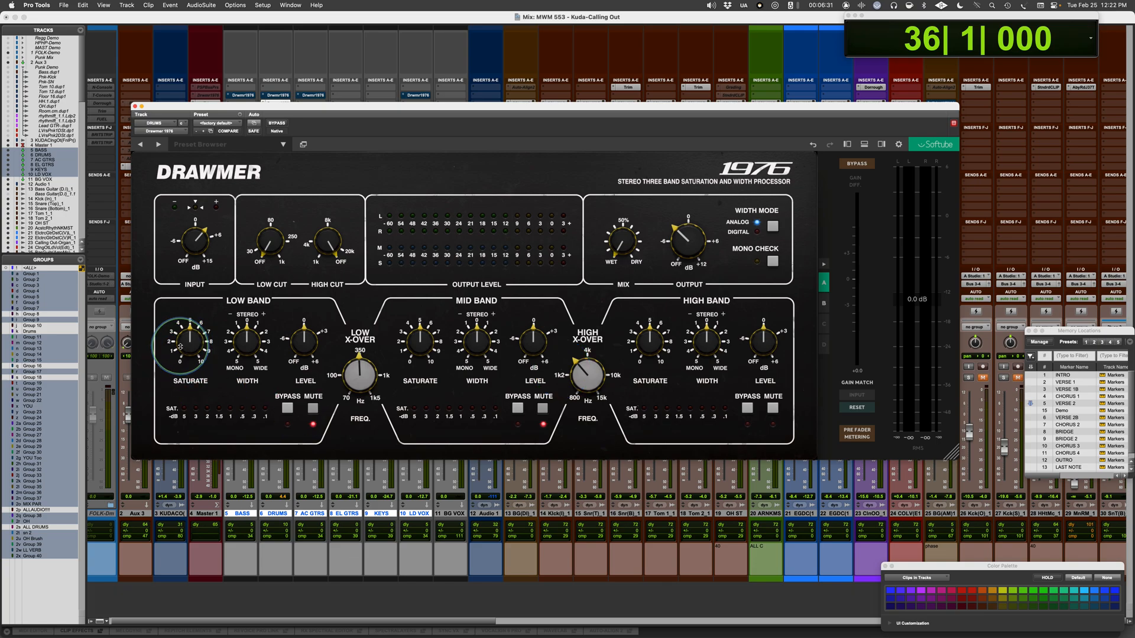
# Briefly audition the isolated high band, unmute the mid and low bands, and restart playback
pyautogui.press('space')
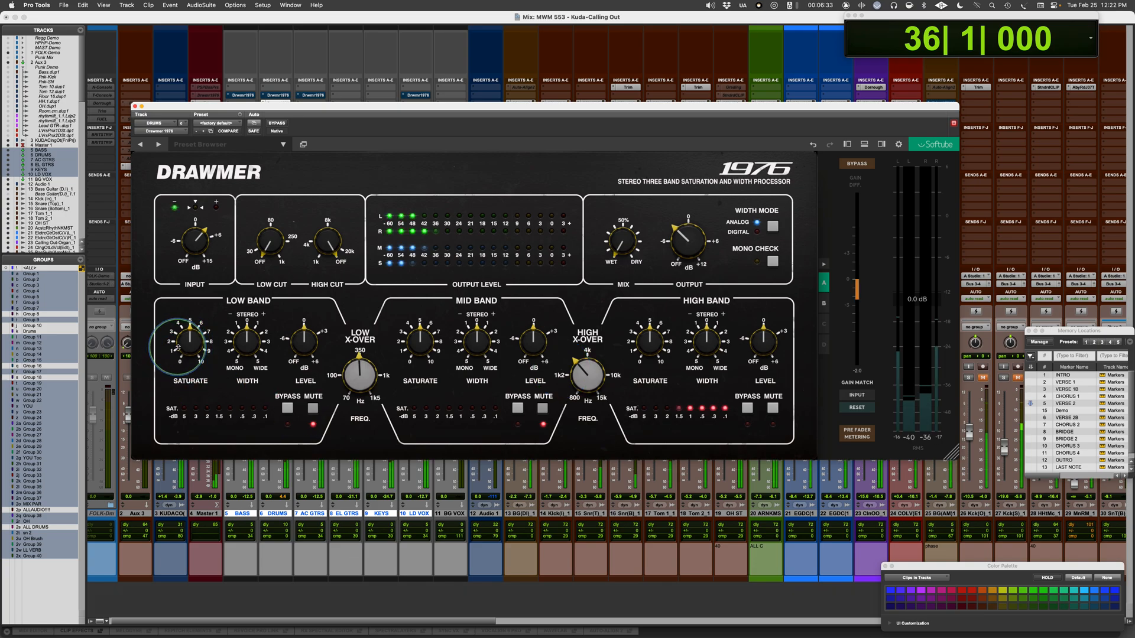
pyautogui.press('space')
pyautogui.click(538, 414)
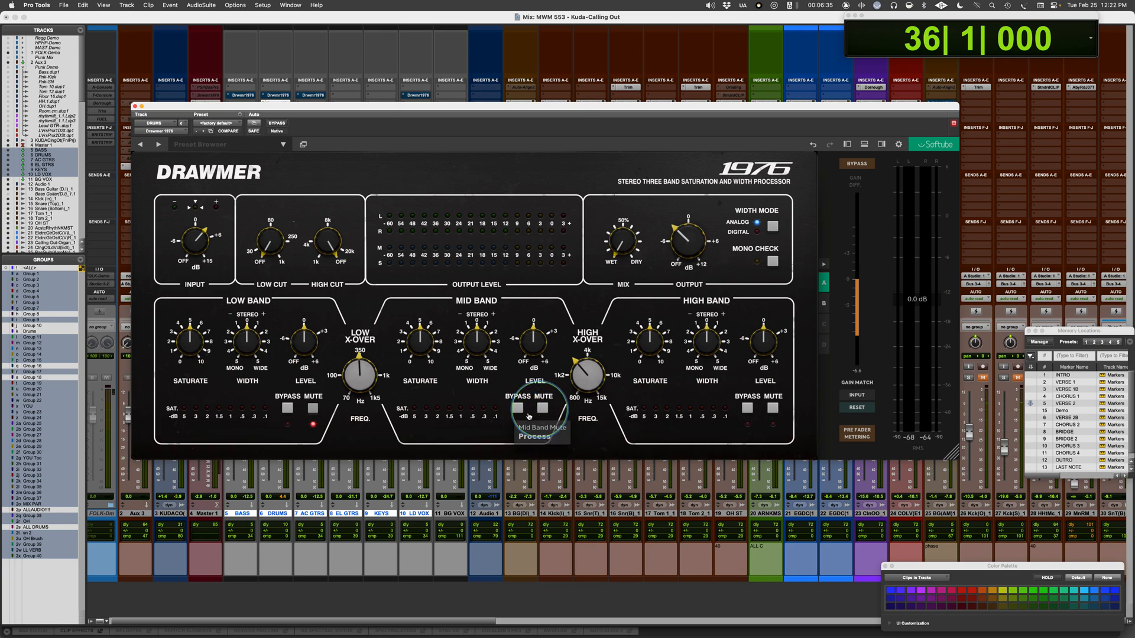
pyautogui.click(308, 414)
pyautogui.press('space')
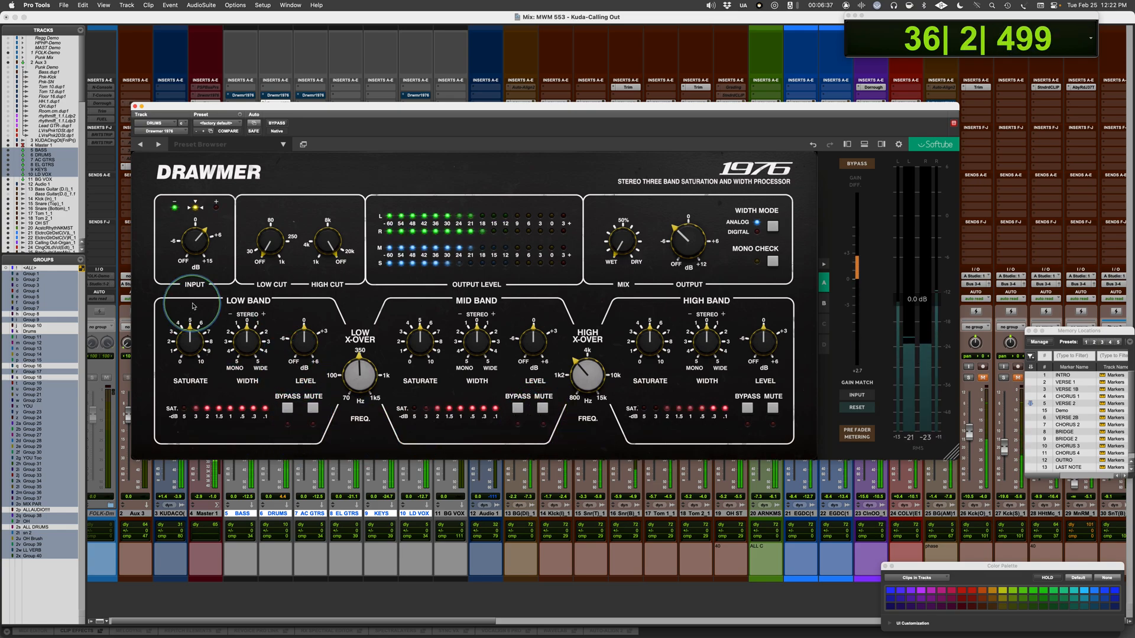
# Raise the low band's saturation and trim its level slightly, comparing the band with its bypass during playback
pyautogui.click(189, 361)
pyautogui.moveTo(188, 361); pyautogui.dragTo(183, 329)
pyautogui.click(287, 407)
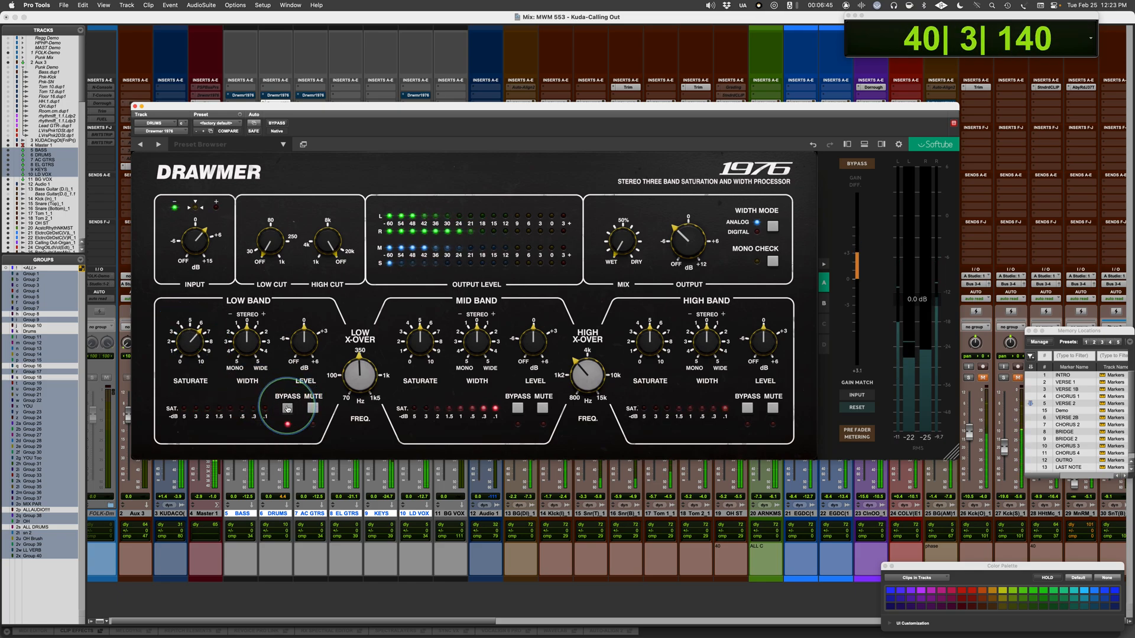
pyautogui.click(287, 408)
pyautogui.click(297, 343)
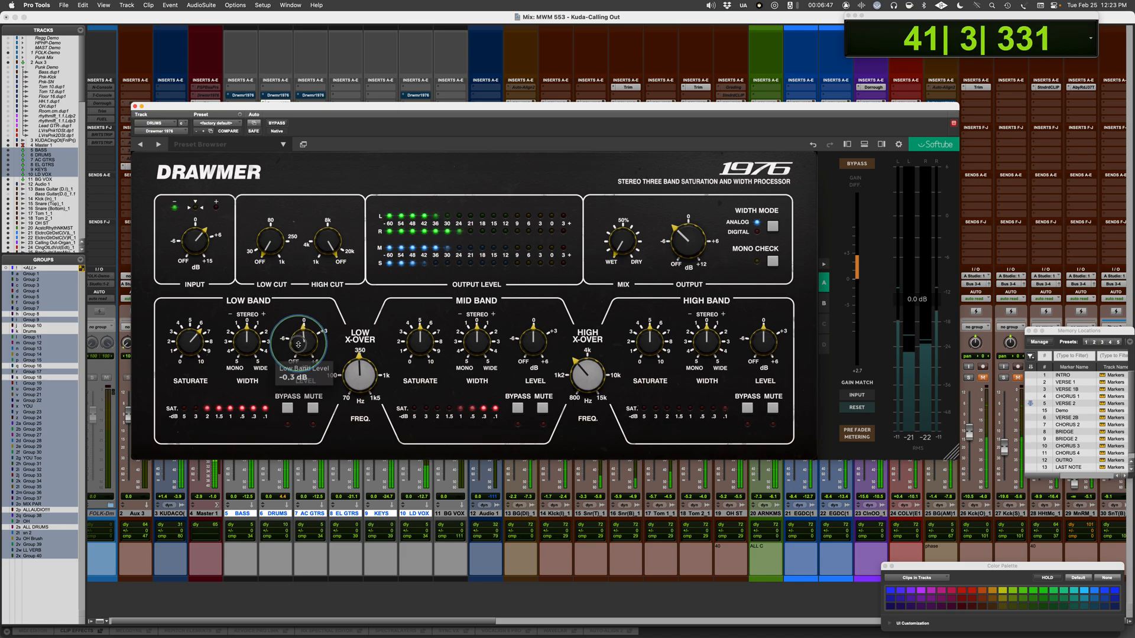
pyautogui.moveTo(298, 346); pyautogui.dragTo(298, 345)
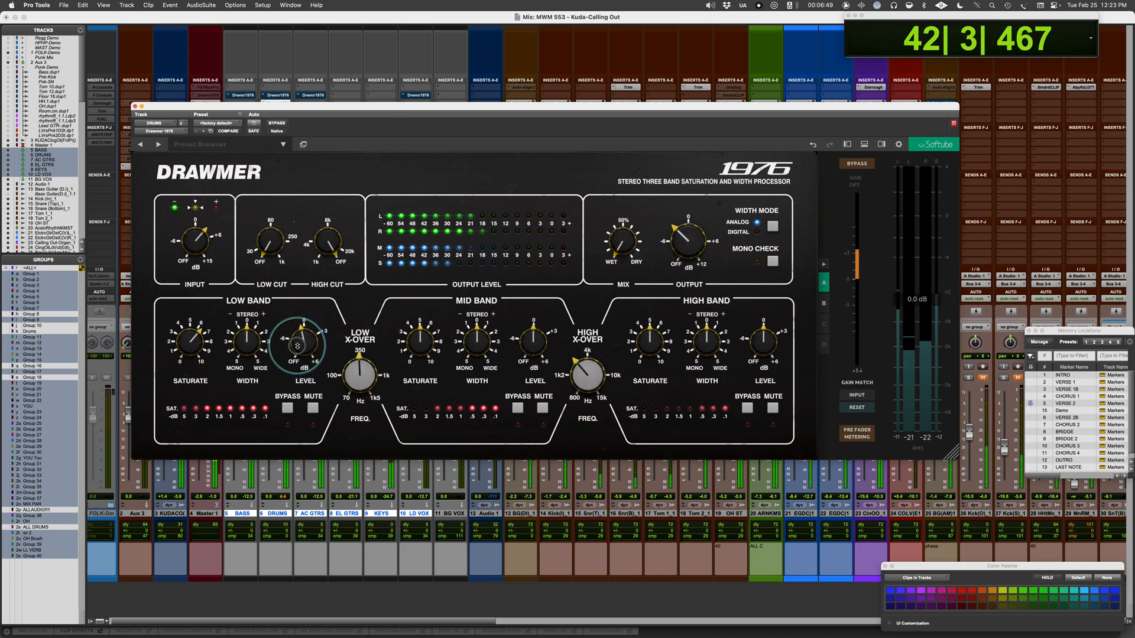
# Reduce the high band's saturation and raise its level slightly, comparing the result with the whole plug-in bypassed
pyautogui.moveTo(648, 342); pyautogui.dragTo(645, 370)
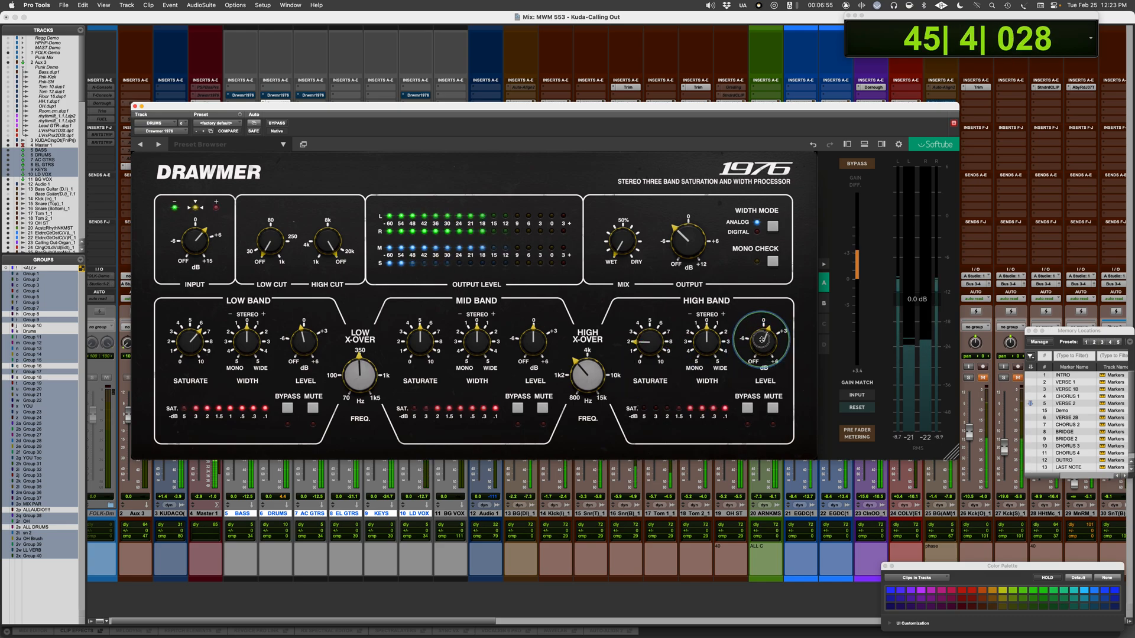
pyautogui.moveTo(650, 342); pyautogui.dragTo(651, 342)
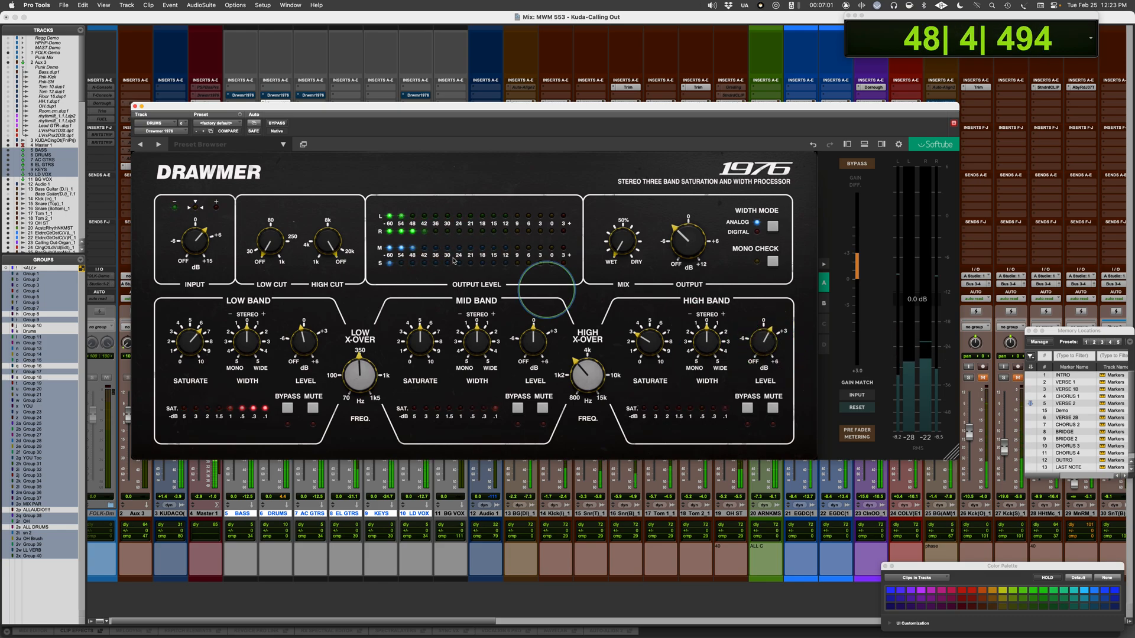
pyautogui.click(280, 123)
pyautogui.click(280, 123)
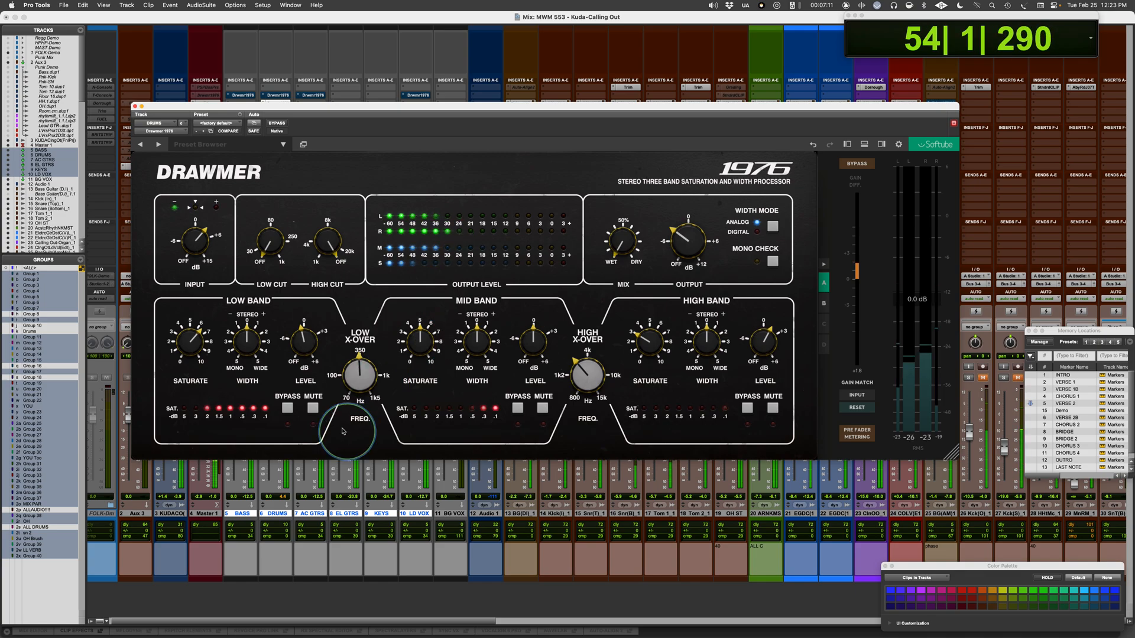
# Isolate the mid band by muting the low and high bands, and raise its saturation to about 8 while lowering its level
pyautogui.press('space')
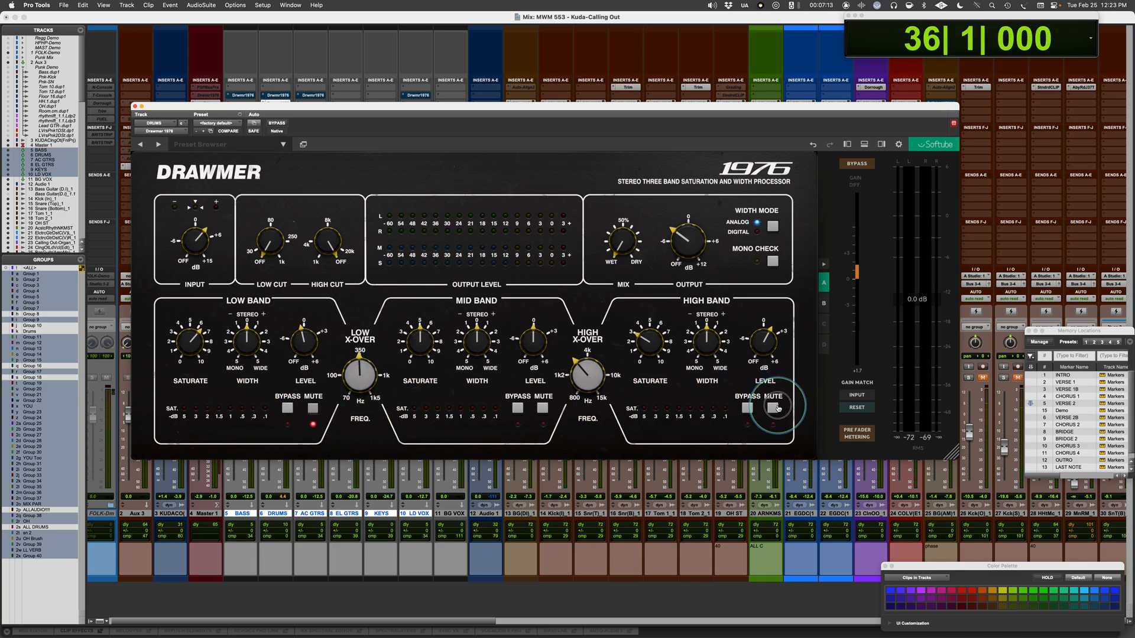
pyautogui.click(775, 408)
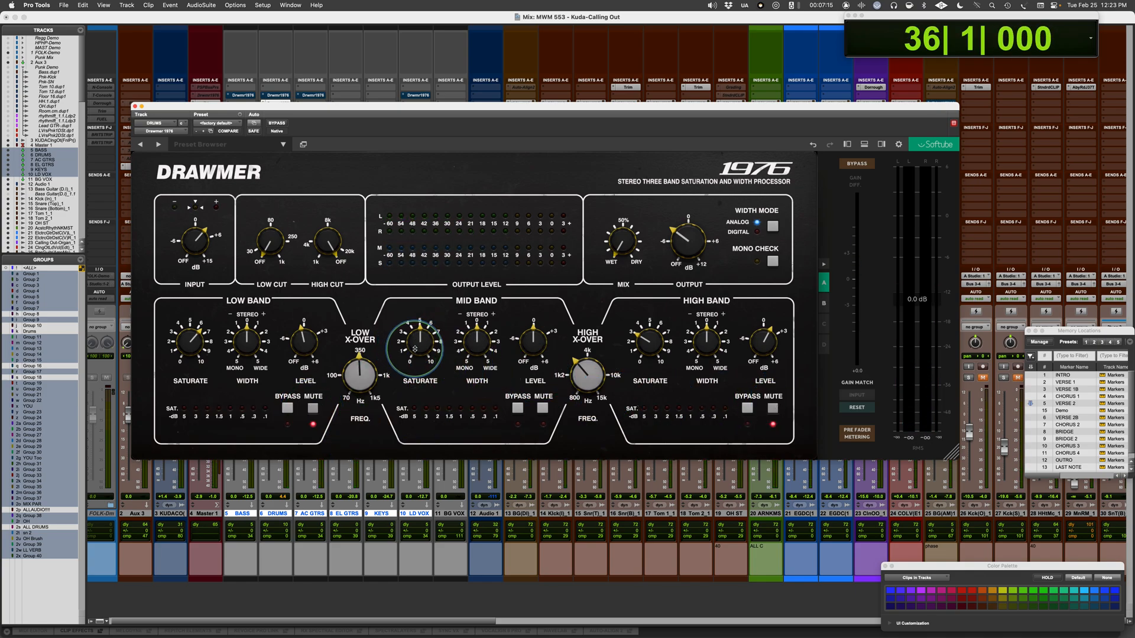
pyautogui.press('space')
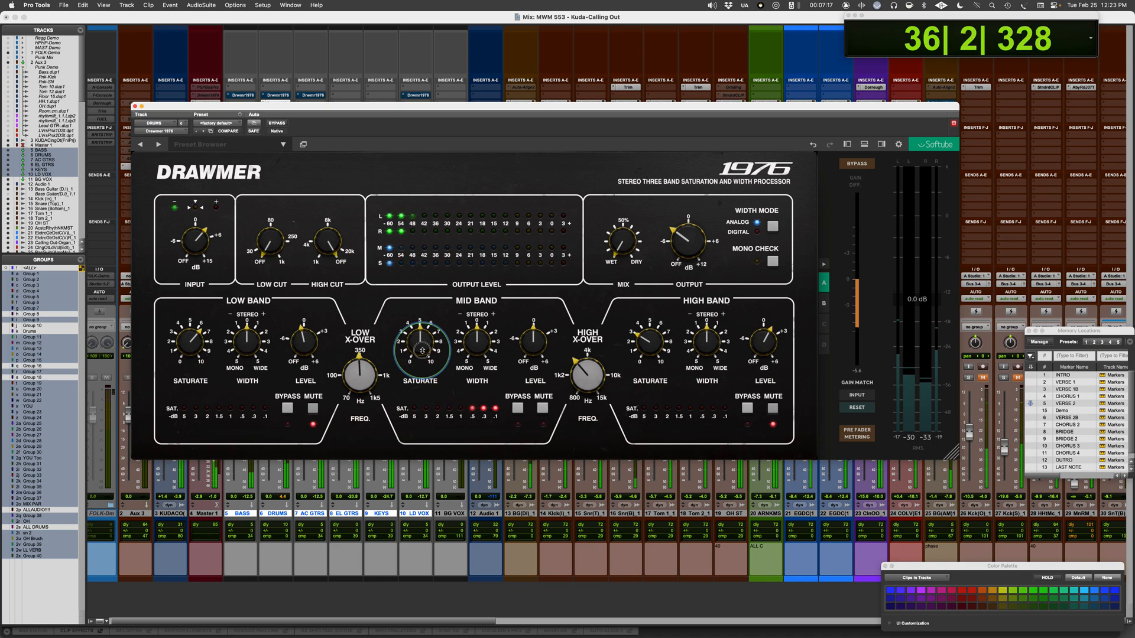
pyautogui.moveTo(422, 350); pyautogui.dragTo(425, 318)
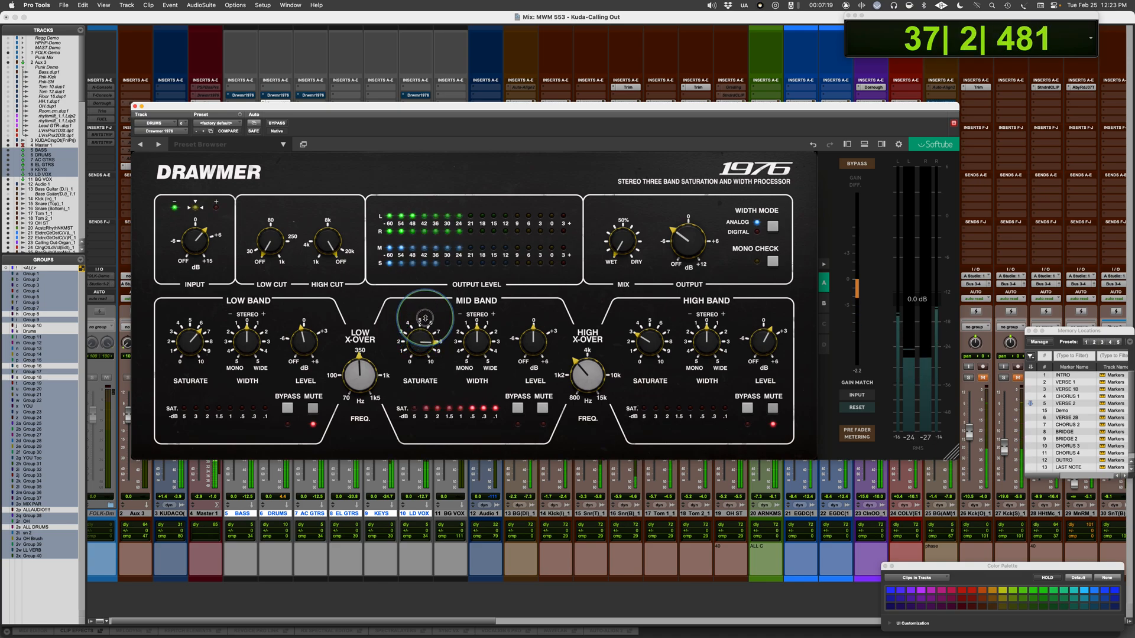
pyautogui.moveTo(516, 341); pyautogui.dragTo(522, 355)
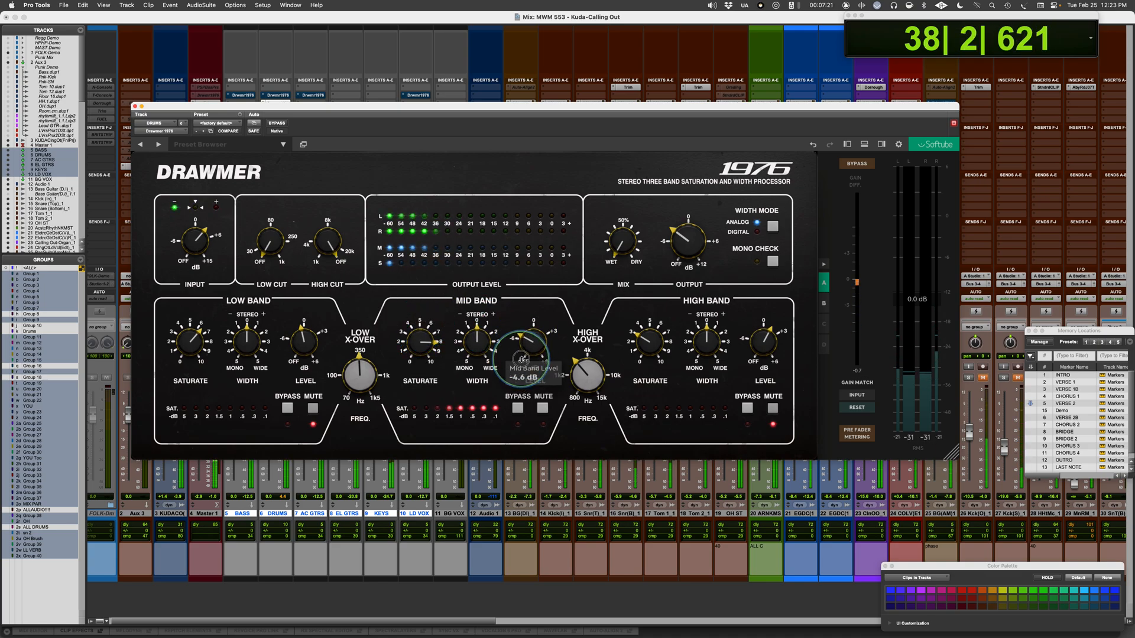
# Compare the saturated mid band with its bypass and set its level to about -3.2 dB
pyautogui.click(519, 410)
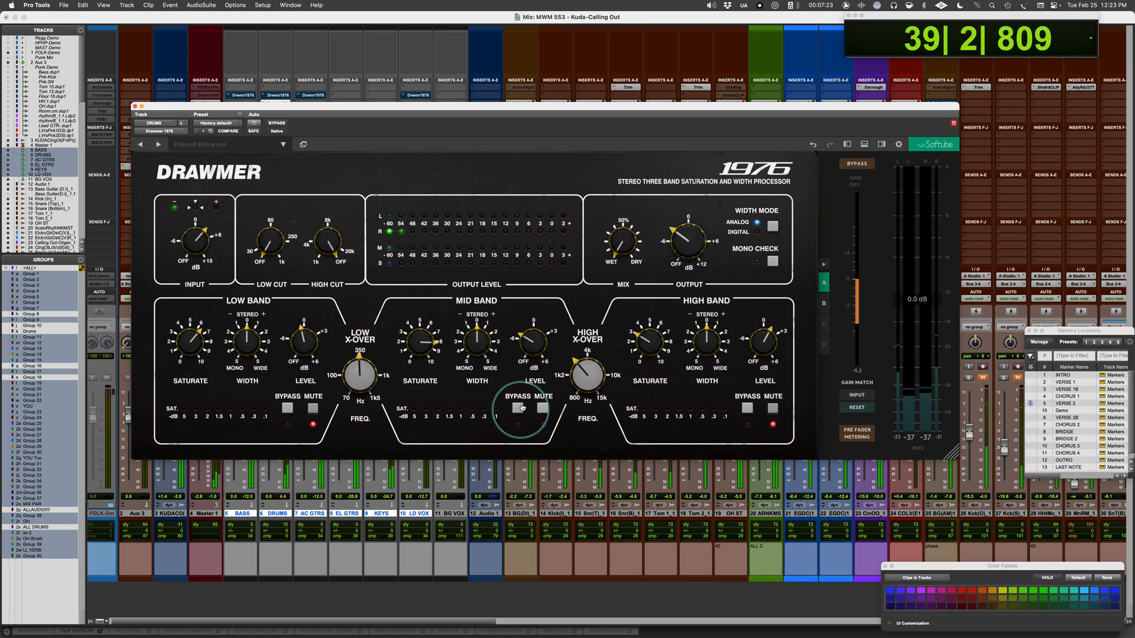
pyautogui.click(520, 408)
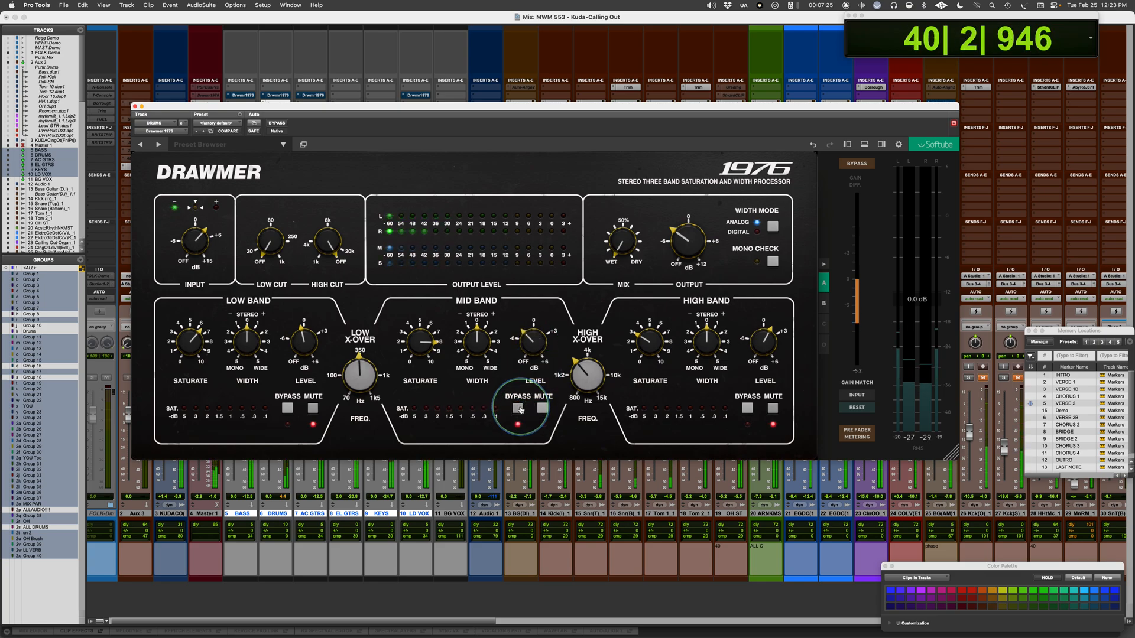
pyautogui.click(520, 409)
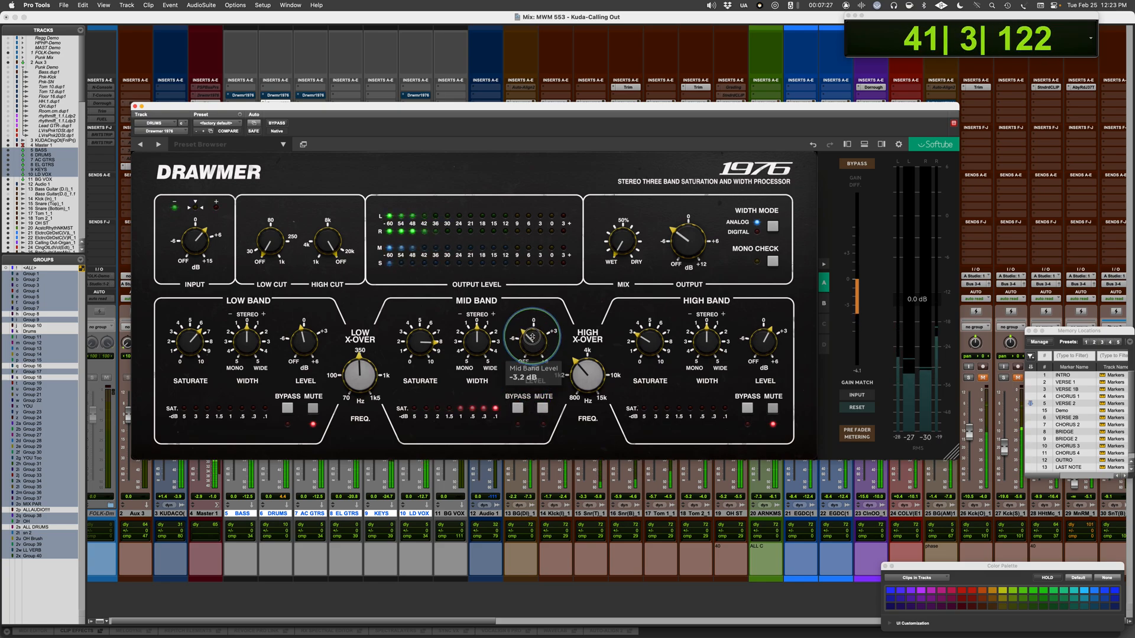
pyautogui.click(429, 348)
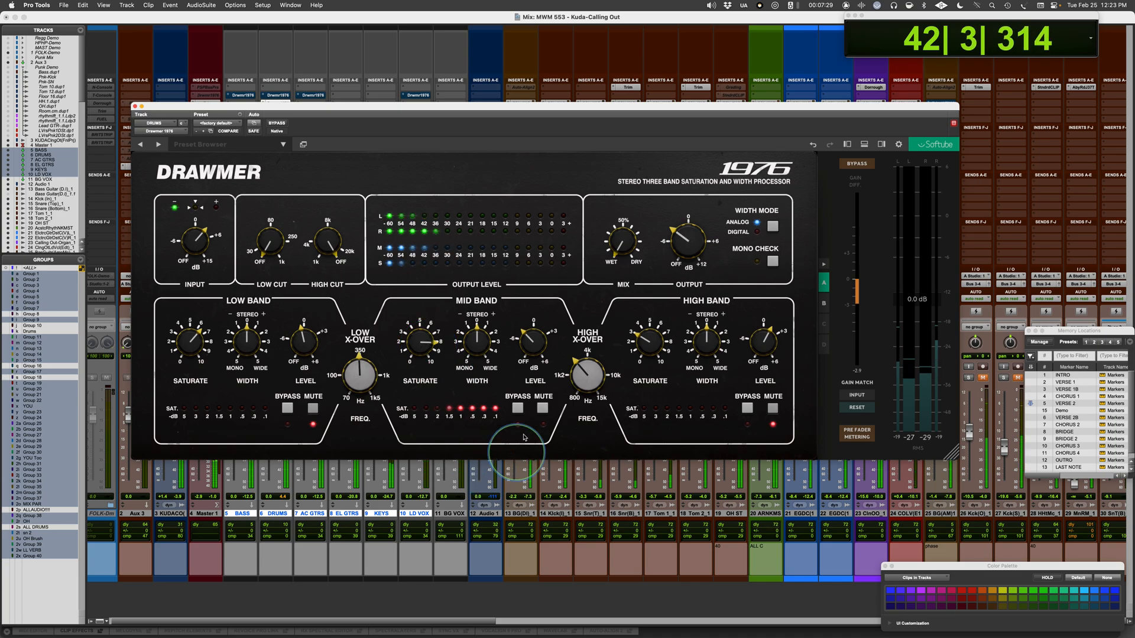
# Isolate the low band by swapping the mutes, and raise its saturation to about 9 while lowering its level during playback
pyautogui.click(544, 409)
pyautogui.press('space')
pyautogui.click(312, 408)
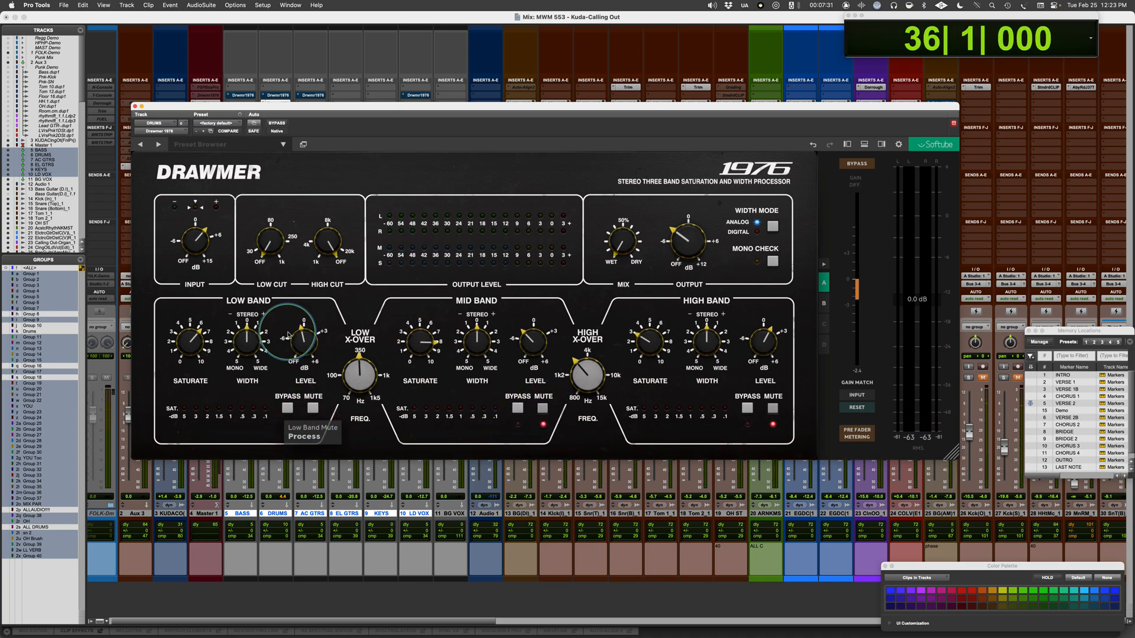
pyautogui.press('space')
pyautogui.moveTo(186, 332)
pyautogui.mouseDown()
pyautogui.moveTo(184, 350)
pyautogui.moveTo(190, 318)
pyautogui.mouseUp()
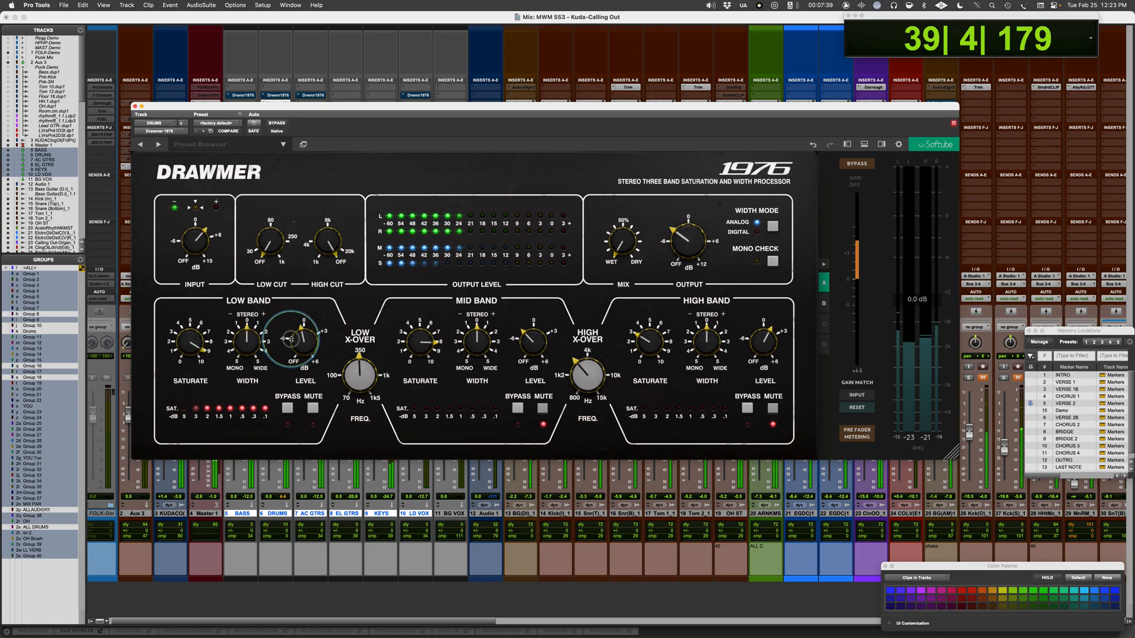
pyautogui.moveTo(290, 337); pyautogui.dragTo(289, 350)
pyautogui.press('space')
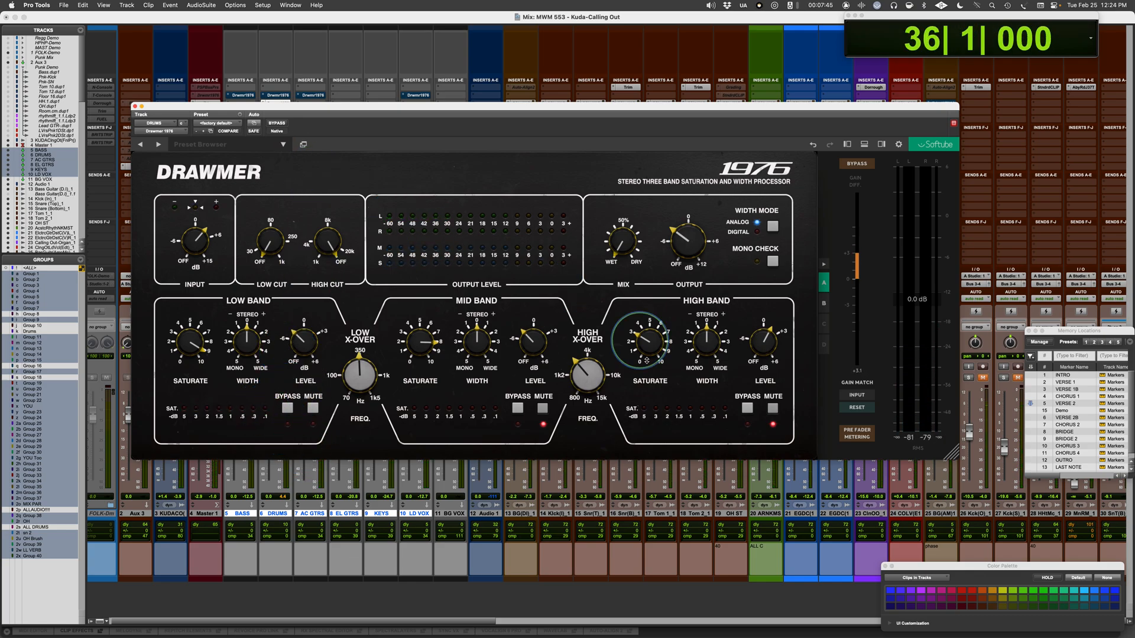
# Unmute the mid and high bands and shift the mix from fully wet toward dry during playback
pyautogui.click(542, 407)
pyautogui.click(772, 407)
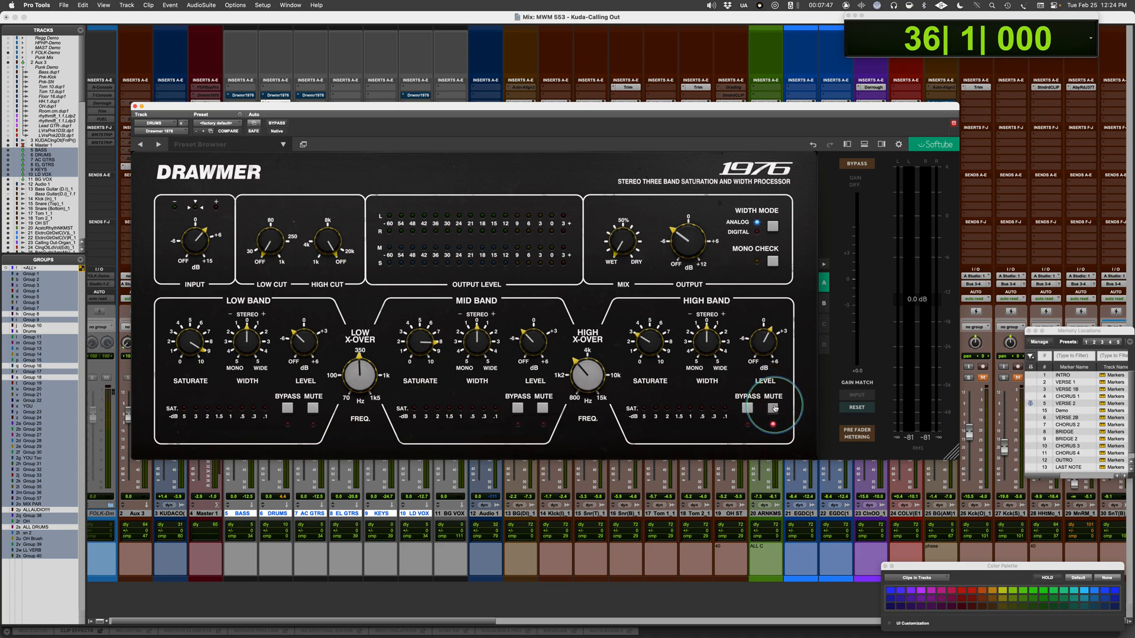
pyautogui.press('space')
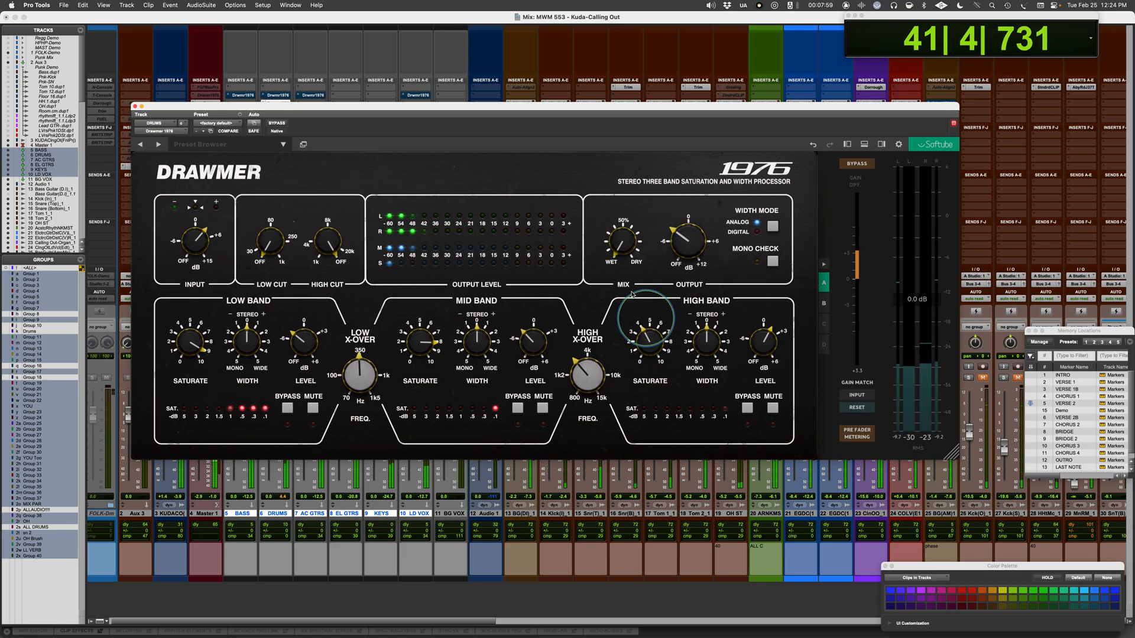
pyautogui.moveTo(621, 241); pyautogui.dragTo(631, 189)
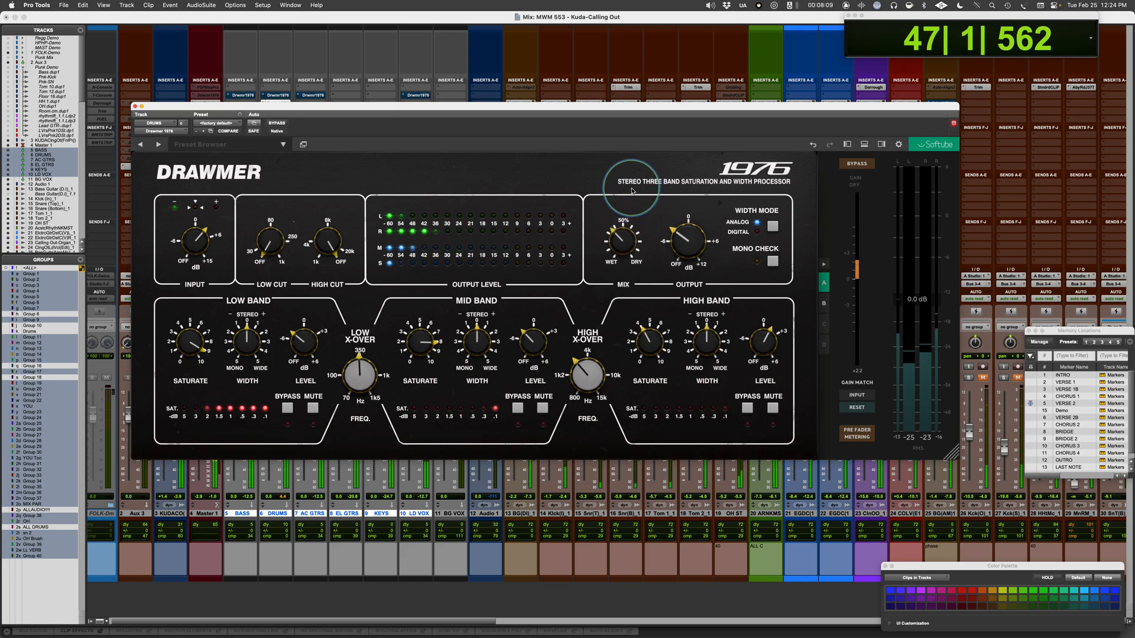
# Lower the mid and high band levels slightly, comparing the processed drums with the plug-in bypassed before and after
pyautogui.click(277, 123)
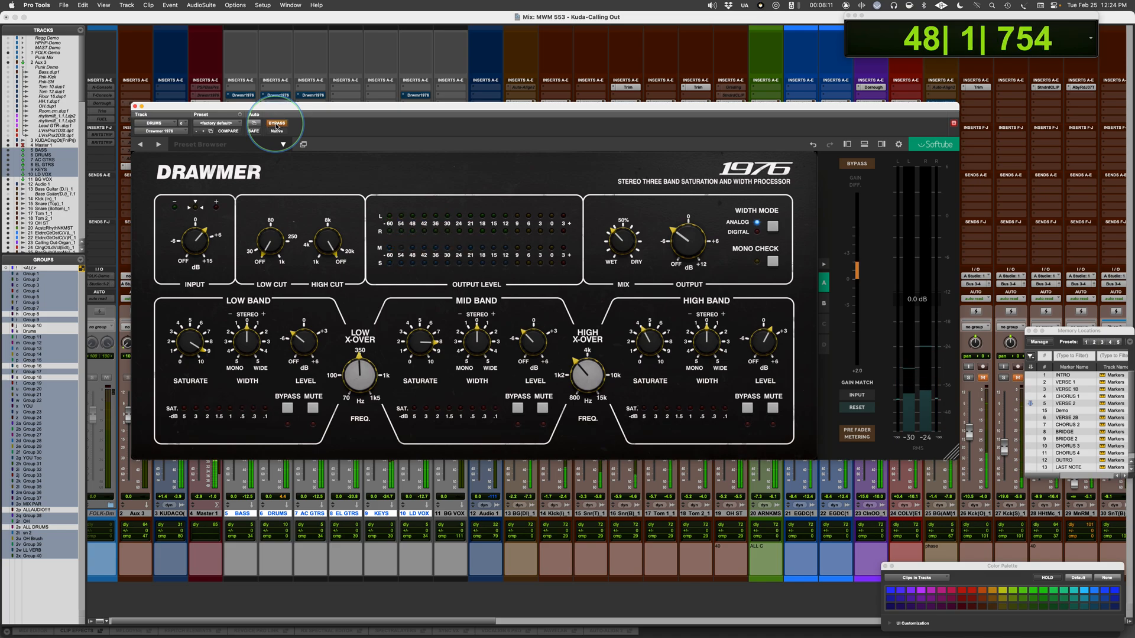
pyautogui.click(276, 124)
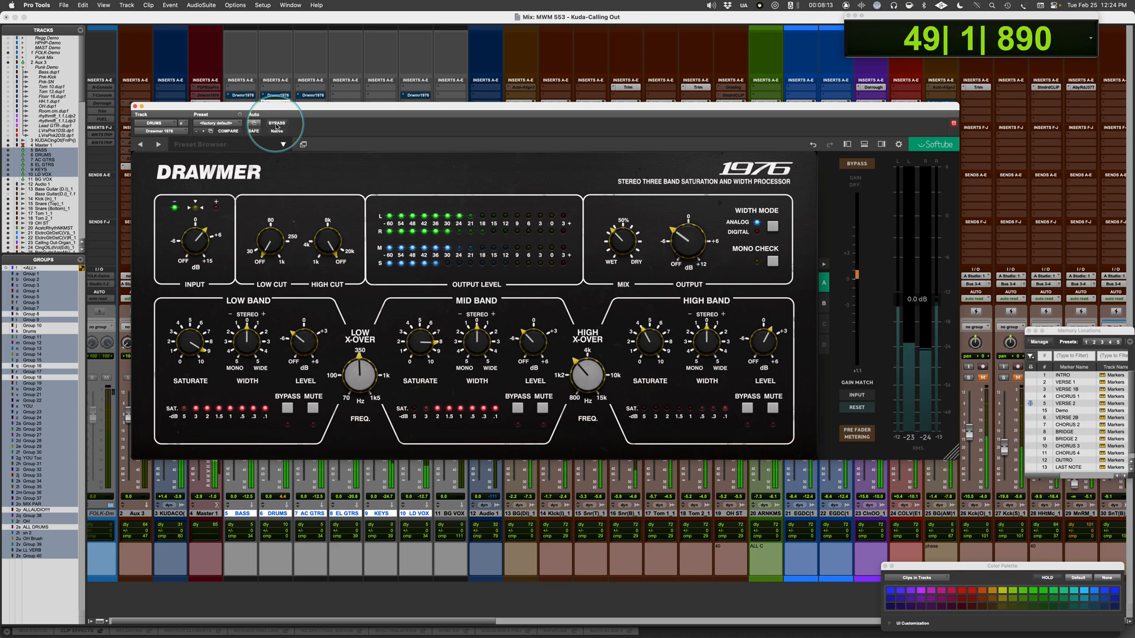
pyautogui.click(623, 243)
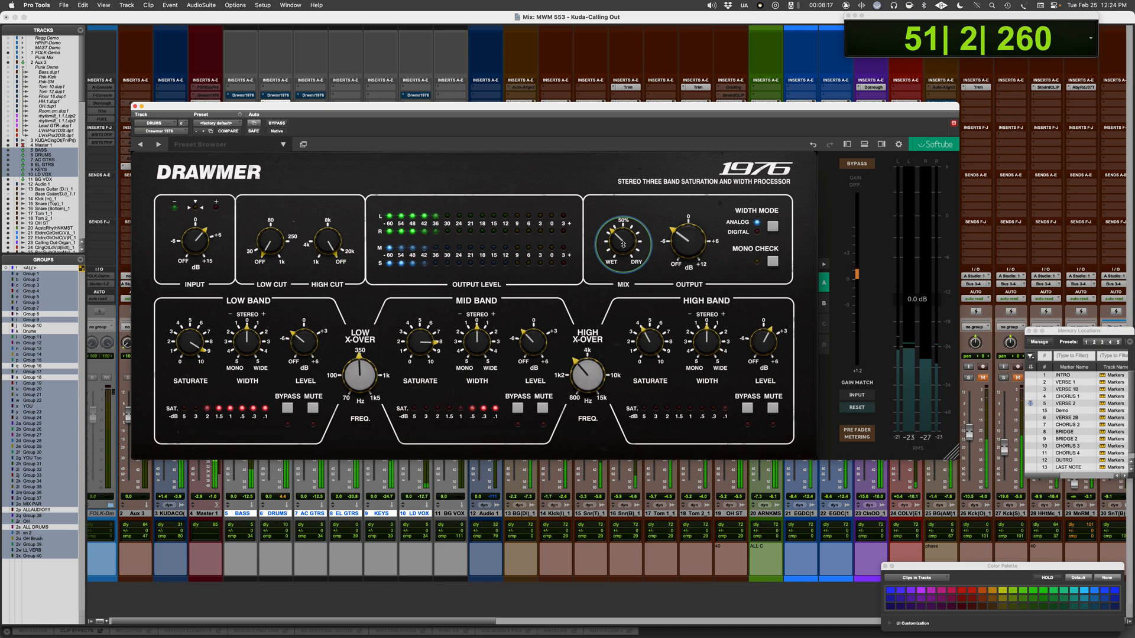
pyautogui.moveTo(539, 344); pyautogui.dragTo(536, 350)
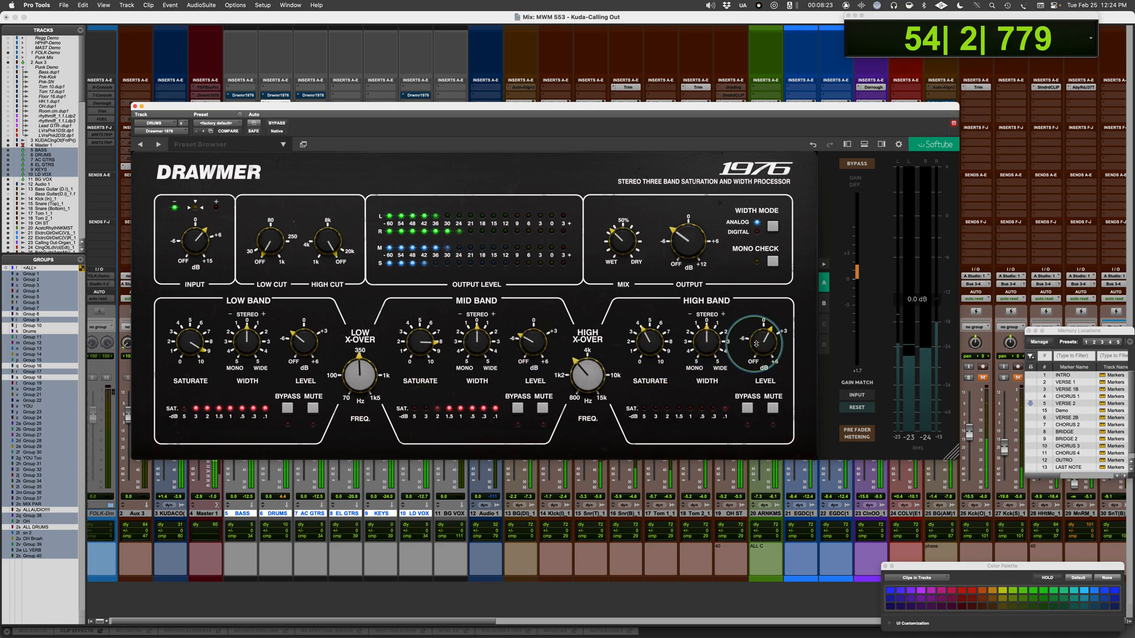
pyautogui.moveTo(754, 348); pyautogui.dragTo(753, 354)
pyautogui.click(278, 124)
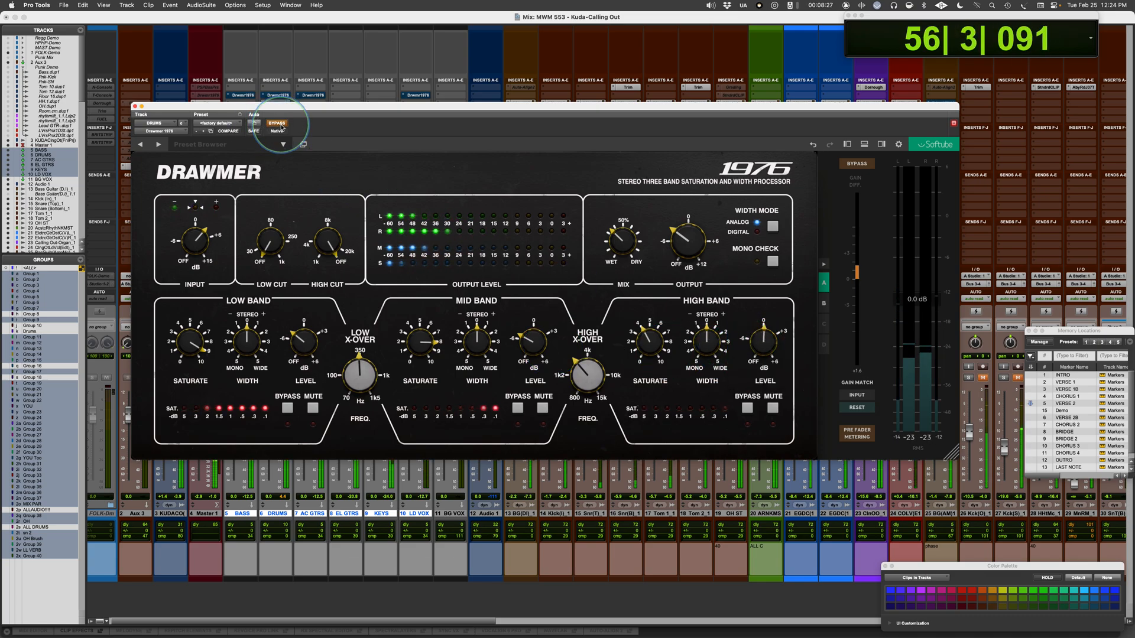
pyautogui.click(278, 125)
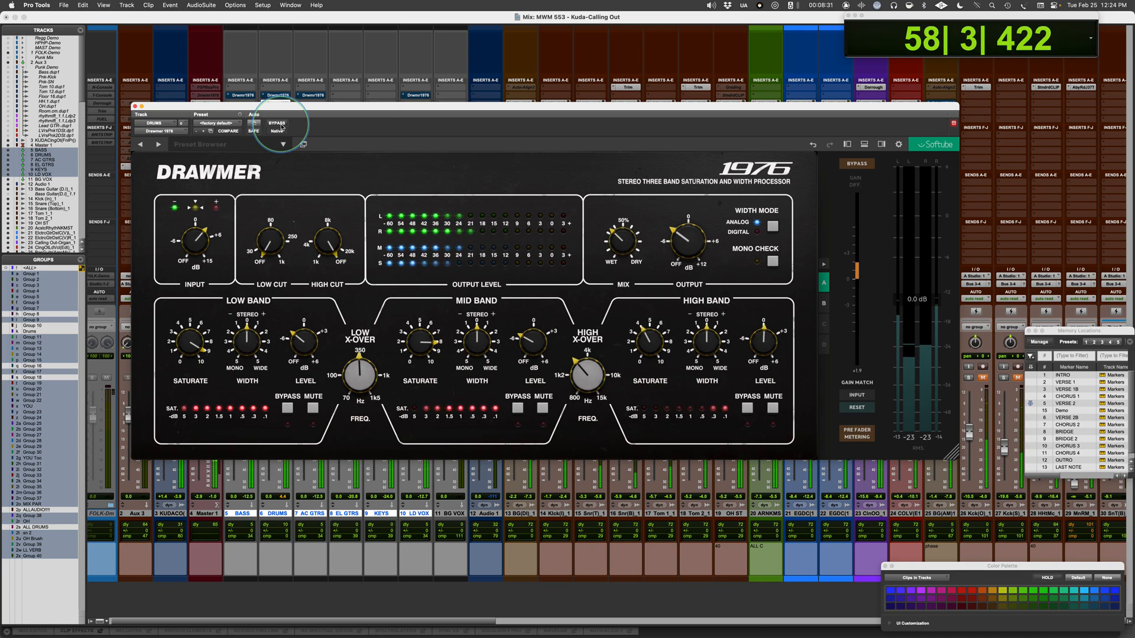
# Stop playback, copy the settings from slot A to slot B, and switch to slot B
pyautogui.press('space')
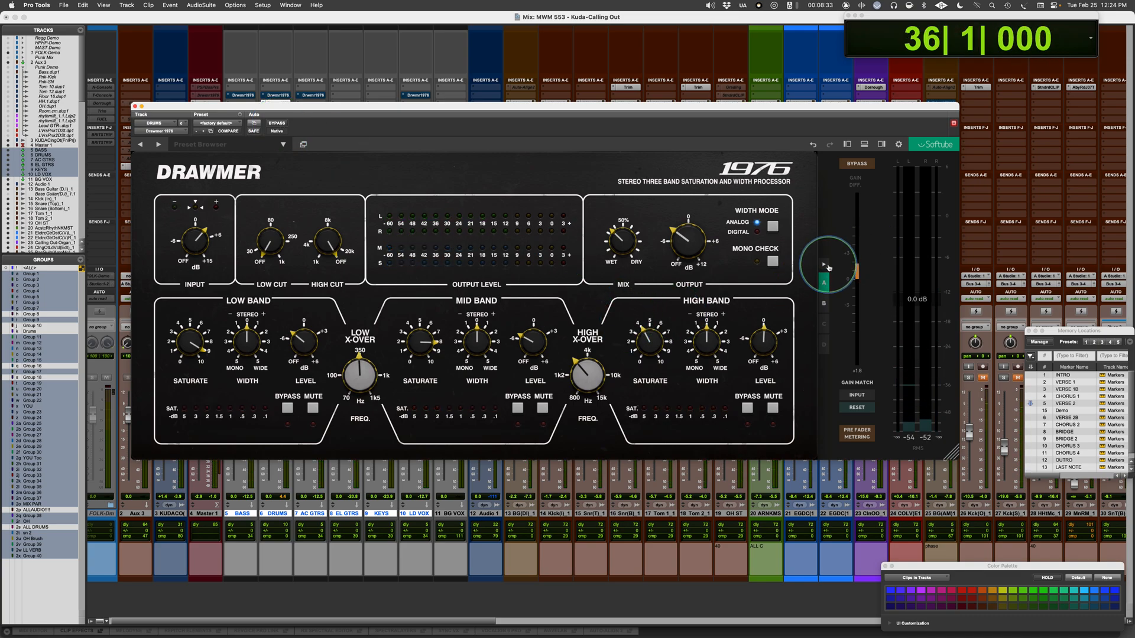
pyautogui.click(824, 265)
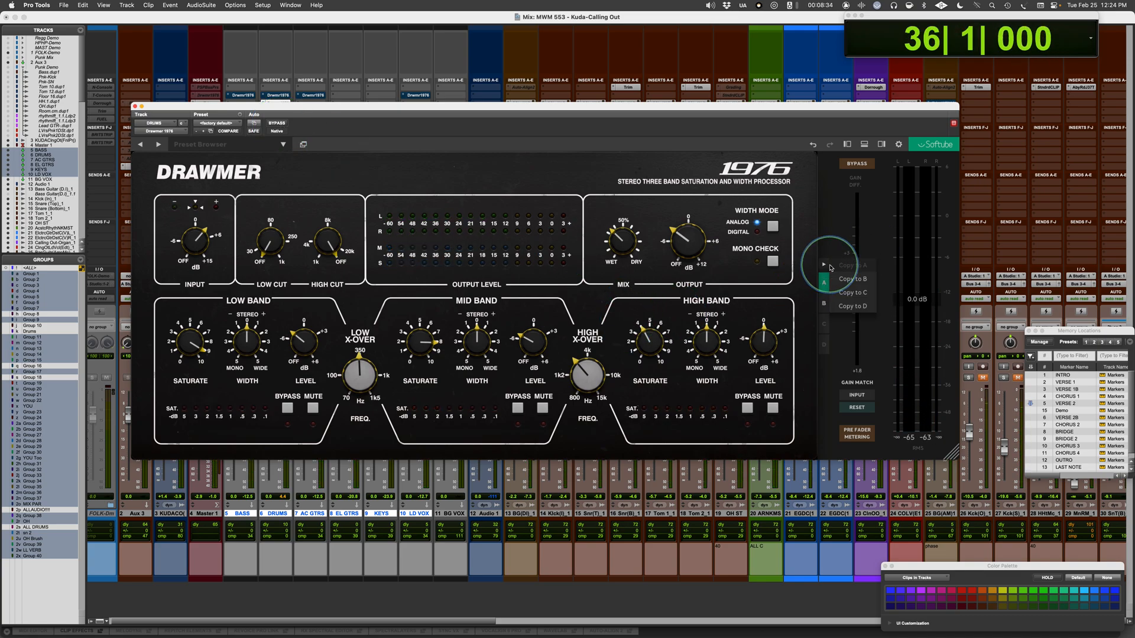
pyautogui.click(821, 309)
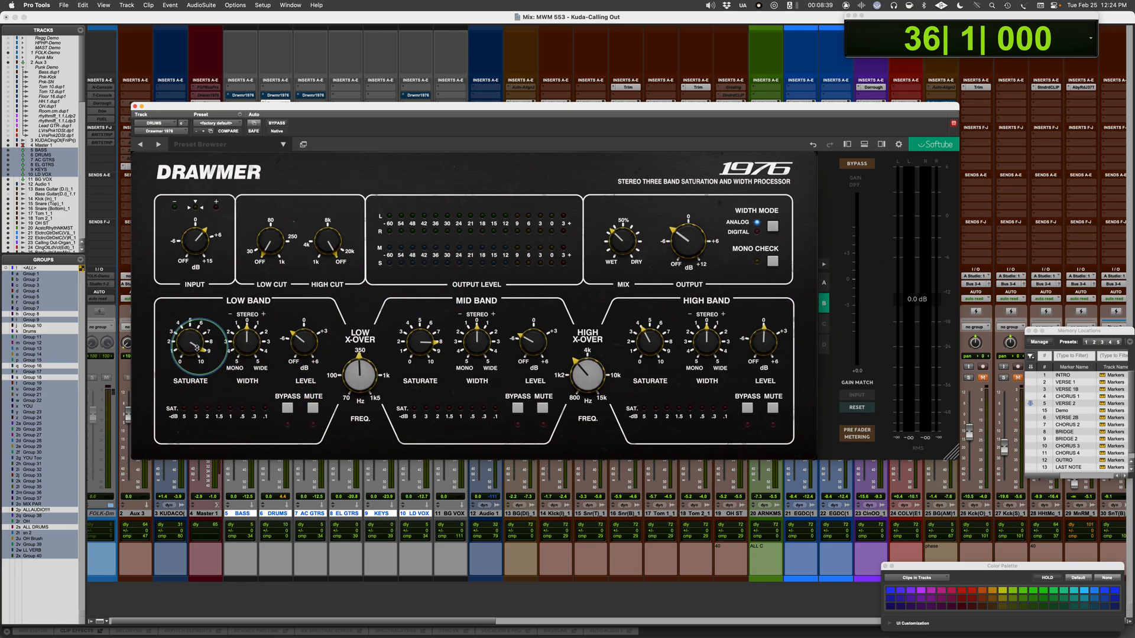
# Isolate the low band by muting the mid and high bands, and during playback reduce its saturation and raise its level to about 0 dB
pyautogui.click(542, 407)
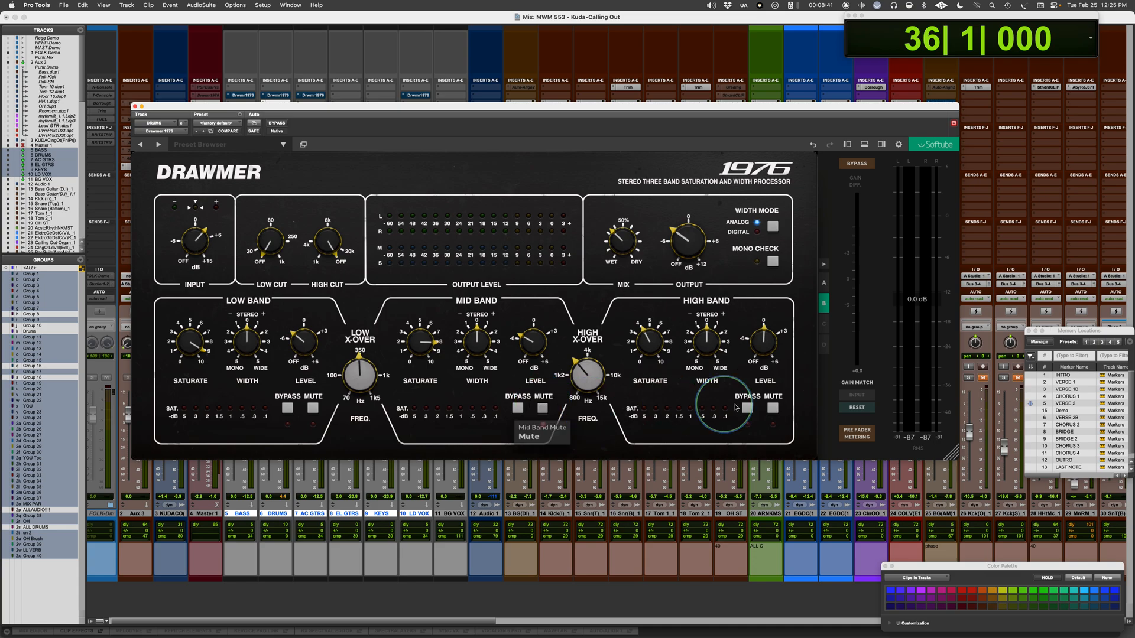
pyautogui.click(771, 407)
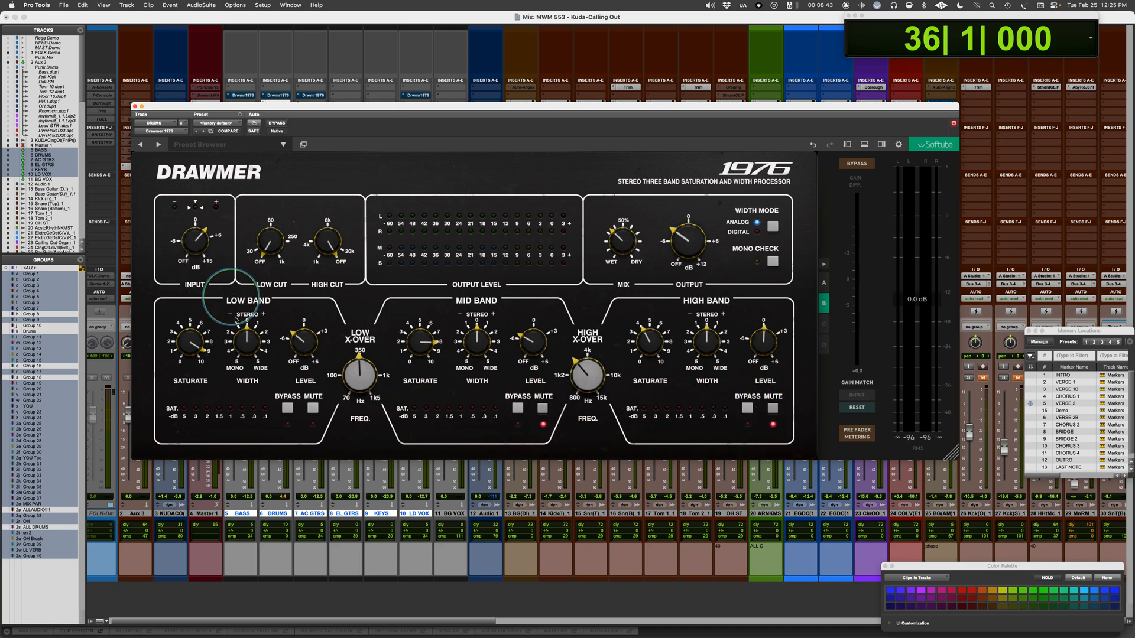
pyautogui.press('space')
pyautogui.moveTo(190, 344); pyautogui.dragTo(185, 370)
pyautogui.moveTo(293, 349); pyautogui.dragTo(293, 334)
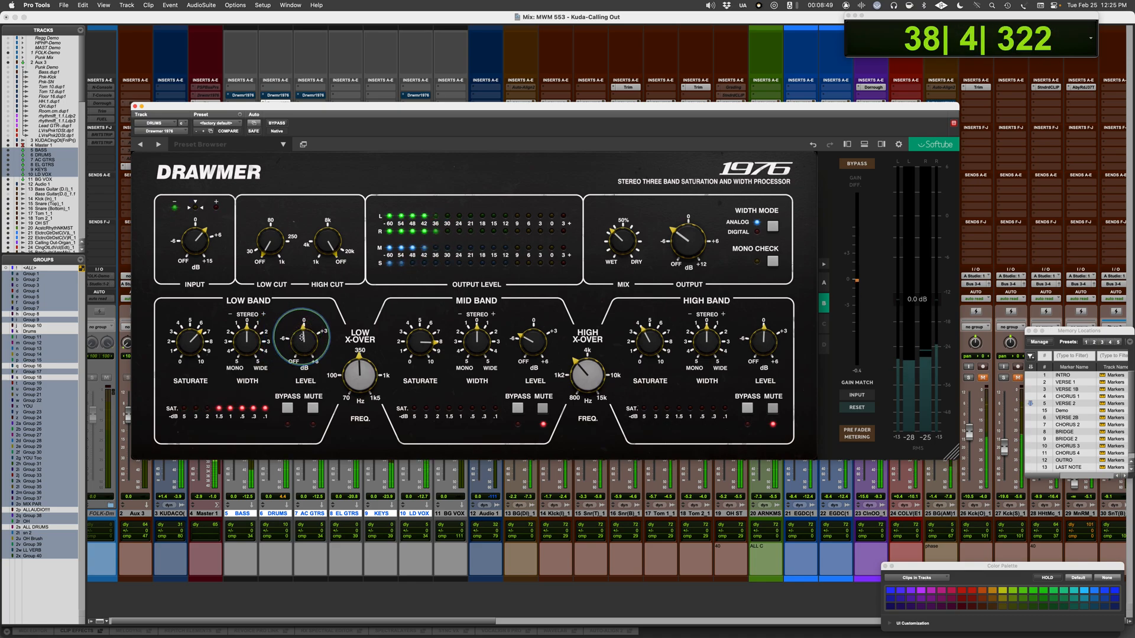
# Compare the low band with its bypass, reducing its saturation to about 5.5 between comparisons, and mute it when done
pyautogui.click(287, 408)
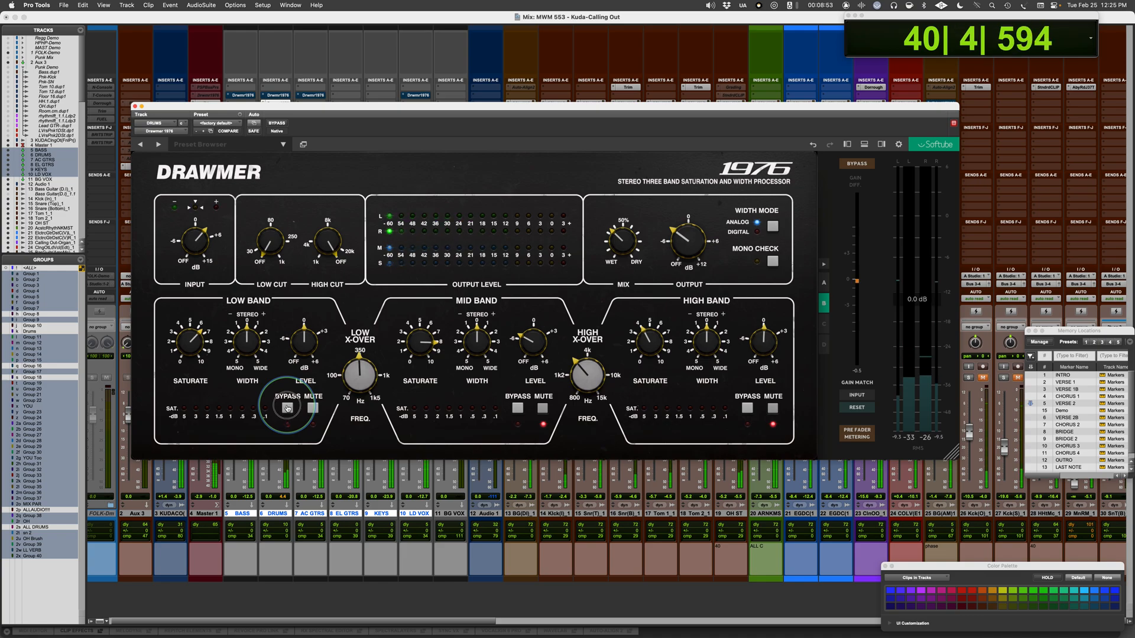
pyautogui.click(288, 407)
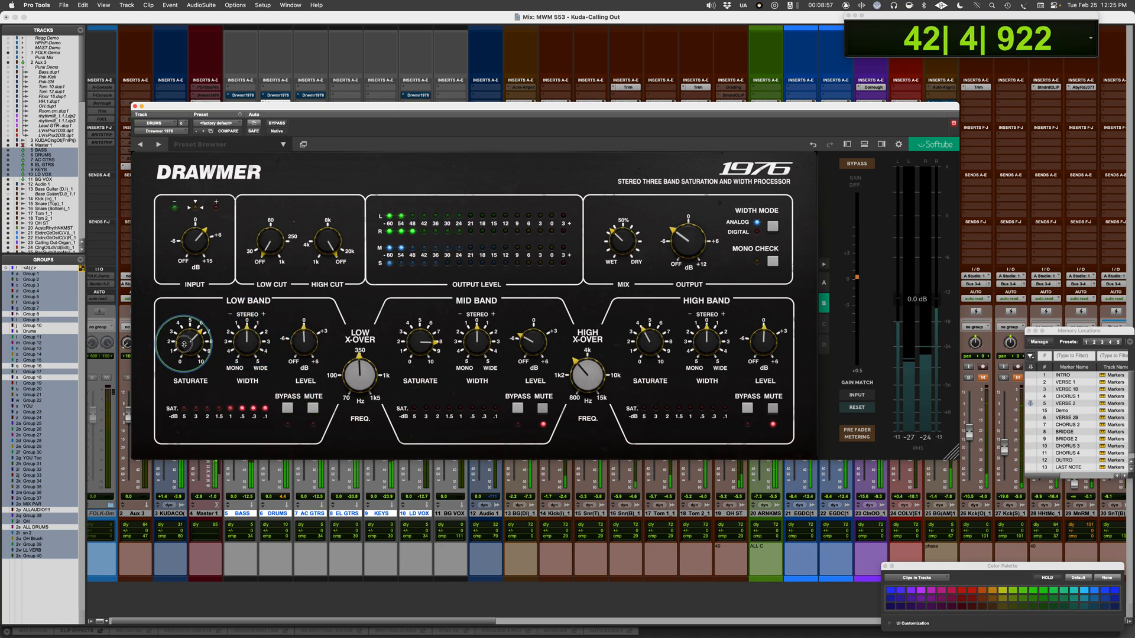
pyautogui.moveTo(184, 341)
pyautogui.mouseDown()
pyautogui.moveTo(185, 329)
pyautogui.moveTo(182, 355)
pyautogui.mouseUp()
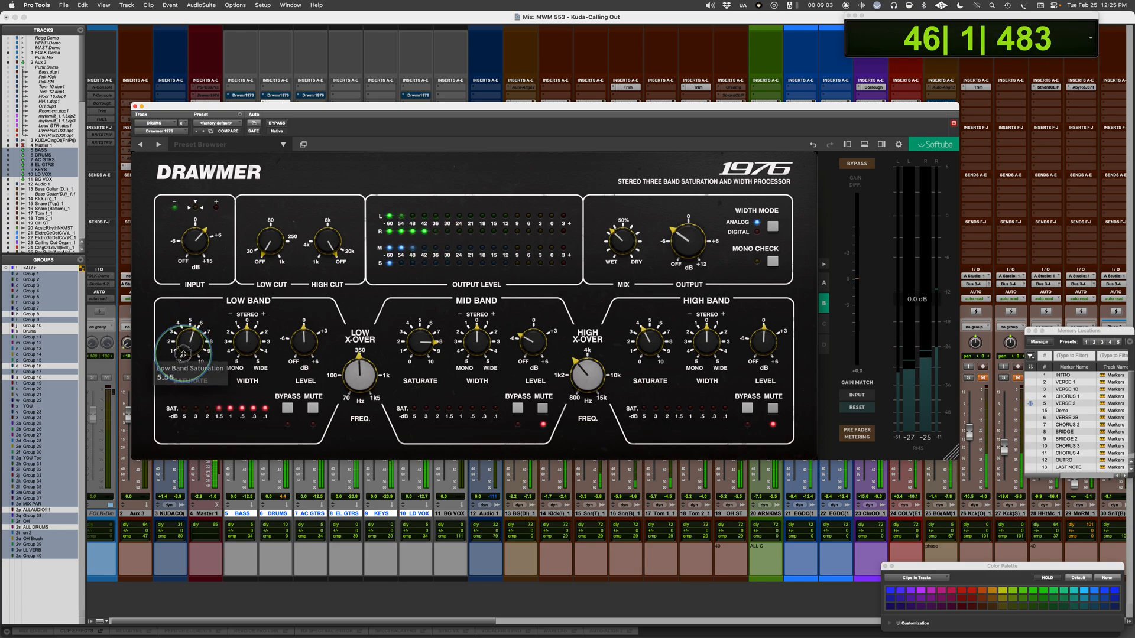
pyautogui.click(287, 408)
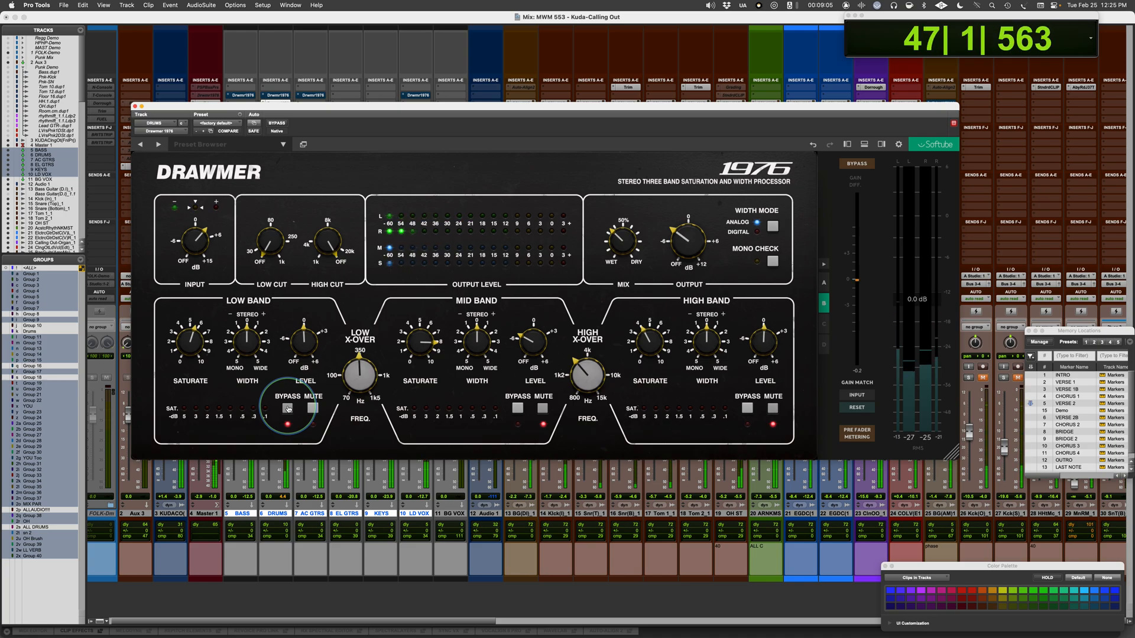
pyautogui.click(288, 407)
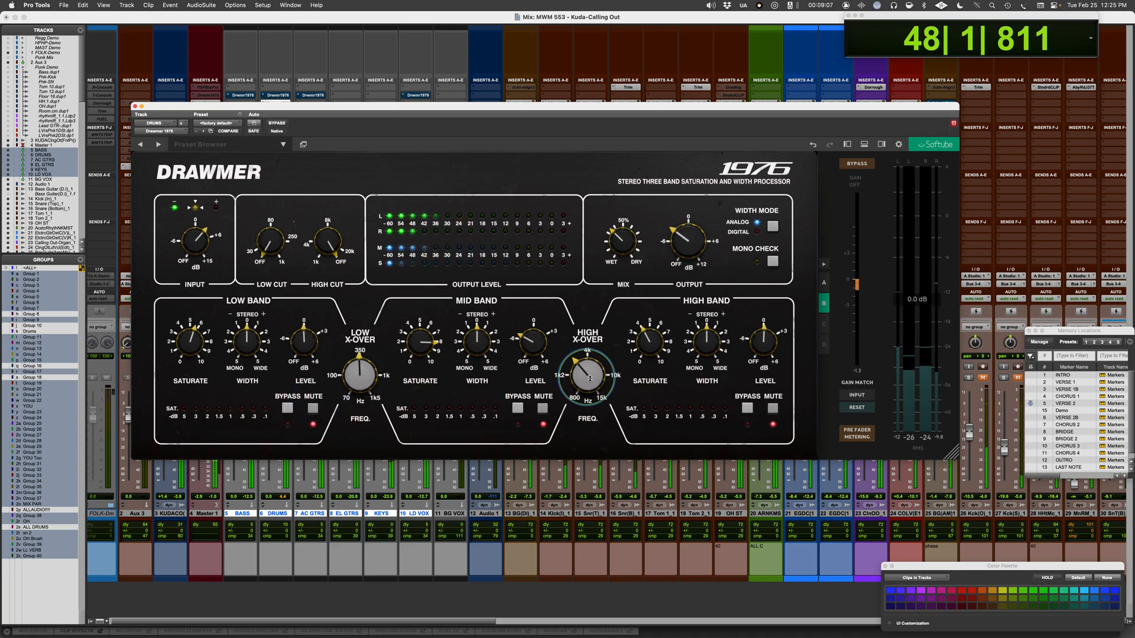
# Unmute the mid band to hear it alone, set the mix fully wet, and lower the mid band's saturation
pyautogui.click(544, 409)
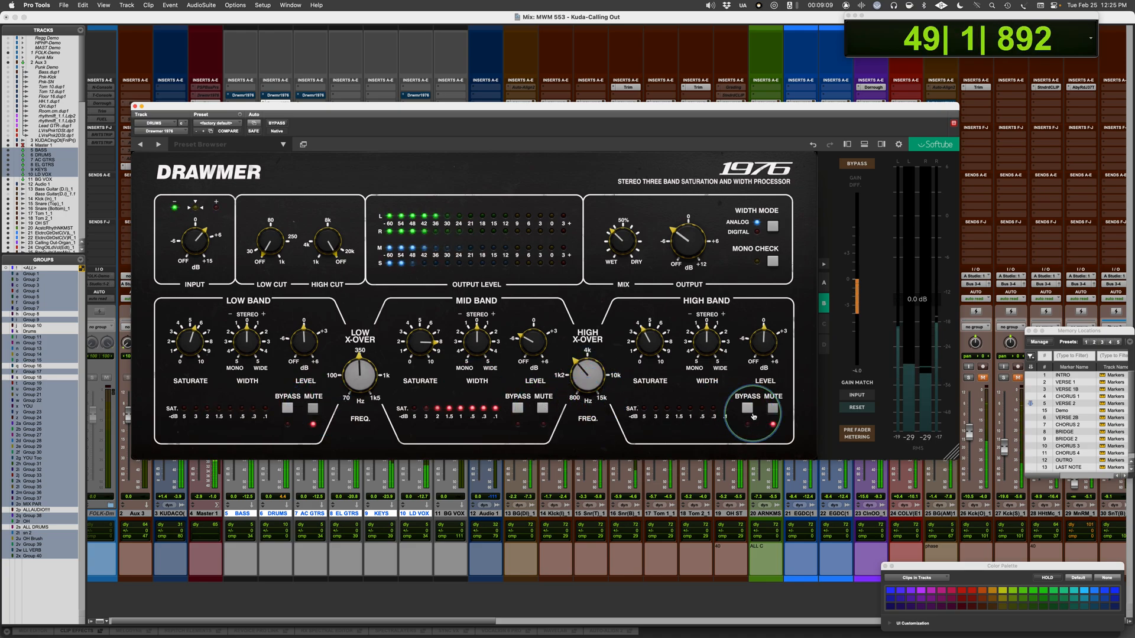
pyautogui.moveTo(622, 241); pyautogui.dragTo(611, 267)
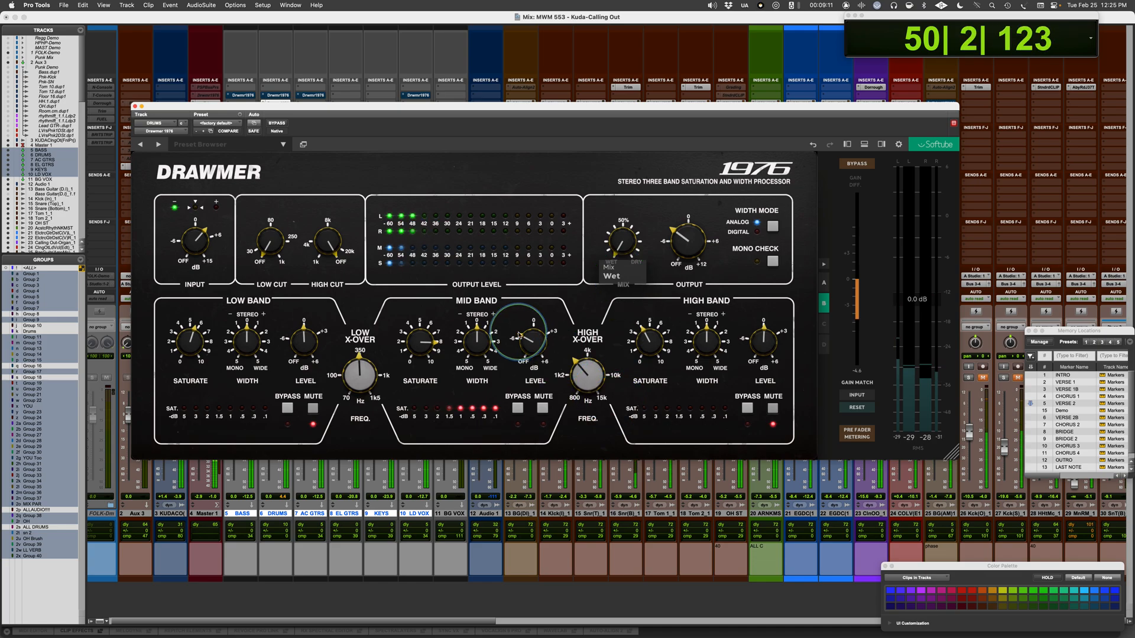
pyautogui.moveTo(412, 348); pyautogui.dragTo(410, 363)
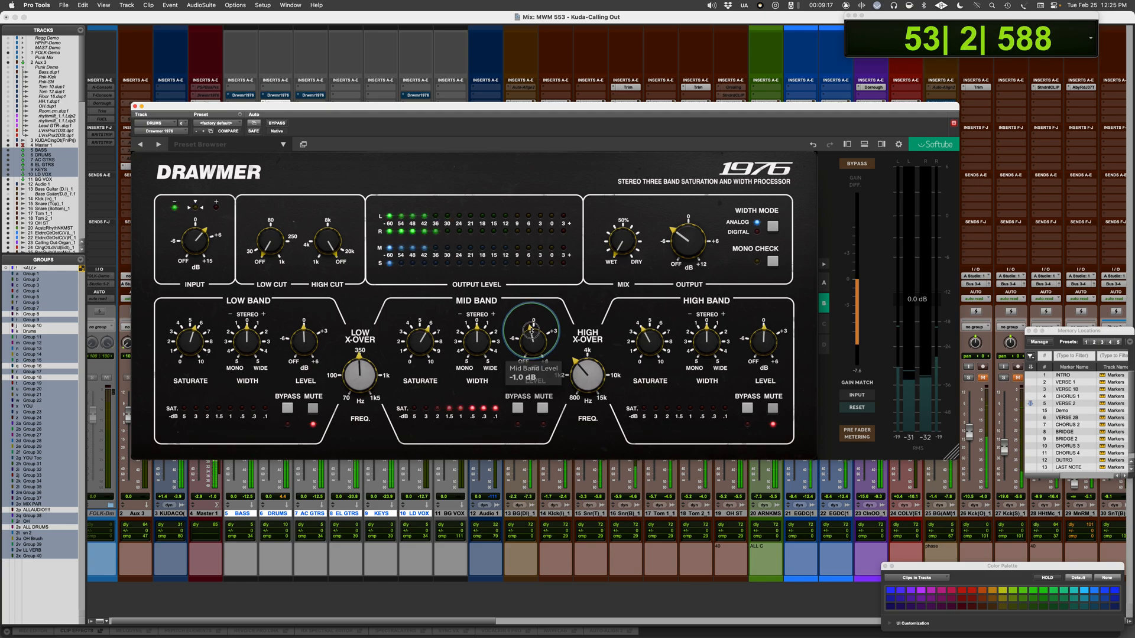
# Compare the mid band with its bypass and trim its level to match
pyautogui.click(516, 409)
pyautogui.moveTo(539, 331); pyautogui.dragTo(535, 338)
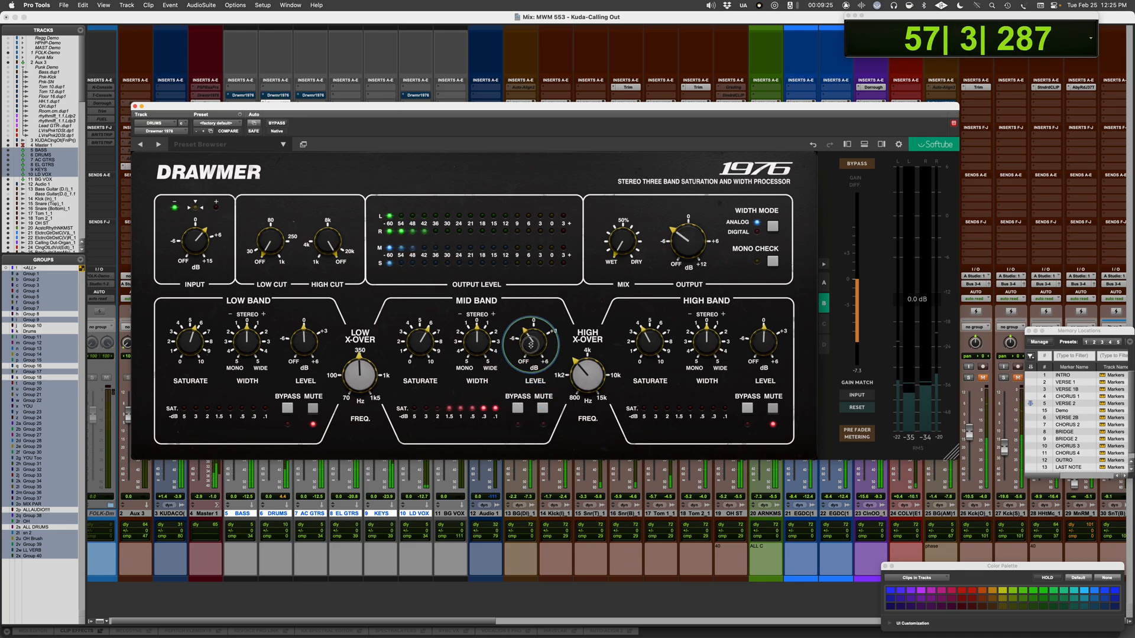
pyautogui.click(518, 407)
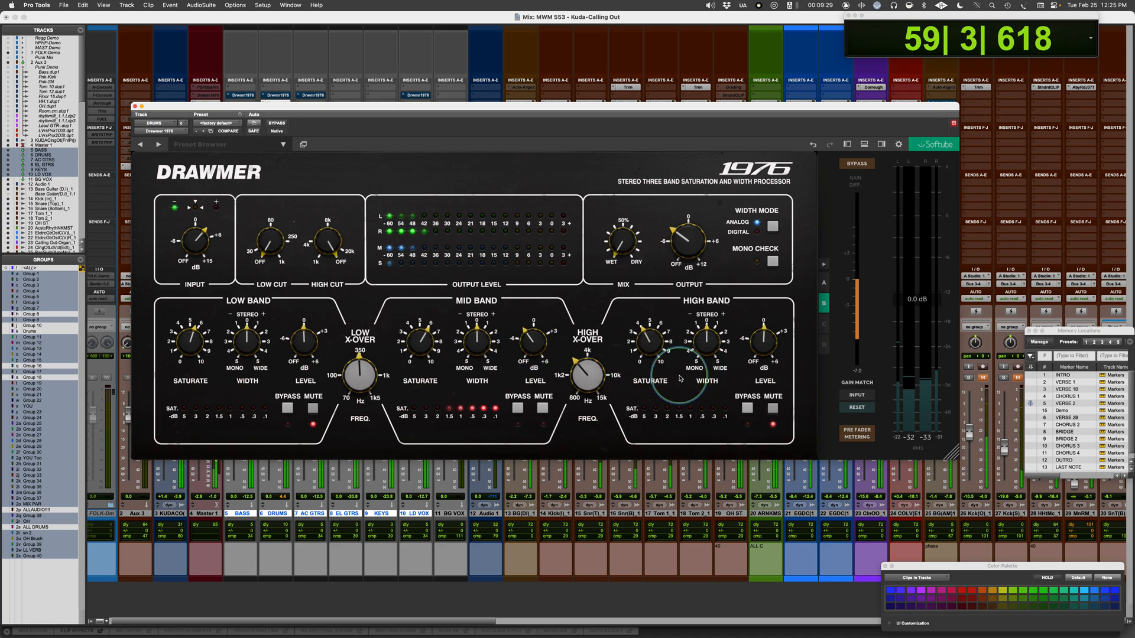
# Isolate the high band, raise its saturation and lower its level to about -0.6 dB during playback, and stop
pyautogui.click(541, 407)
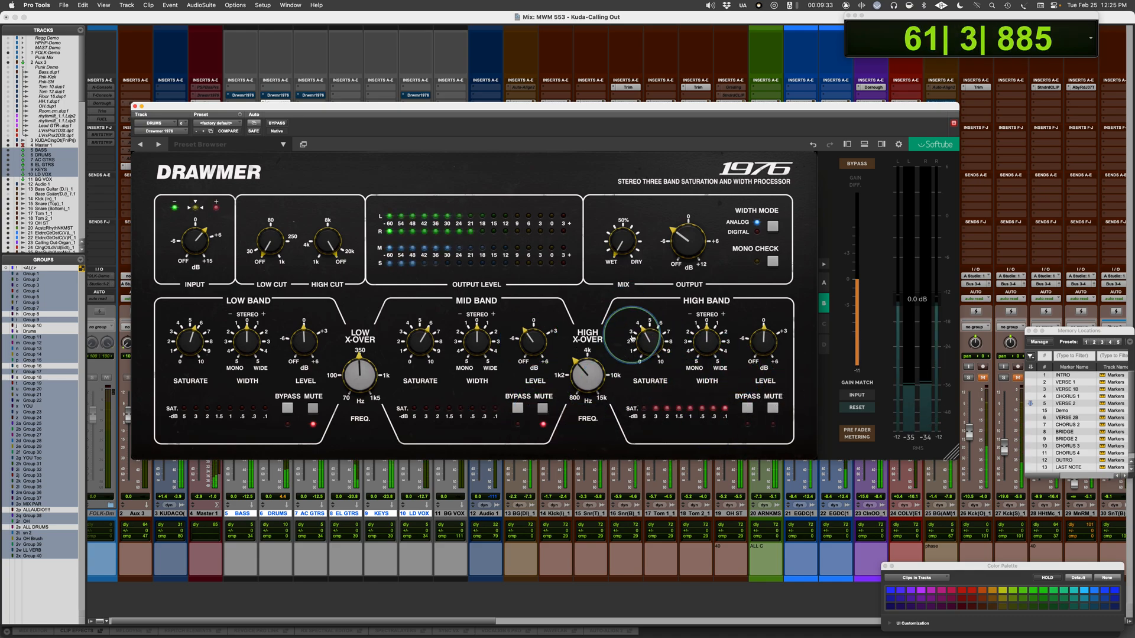
pyautogui.moveTo(648, 347); pyautogui.dragTo(653, 314)
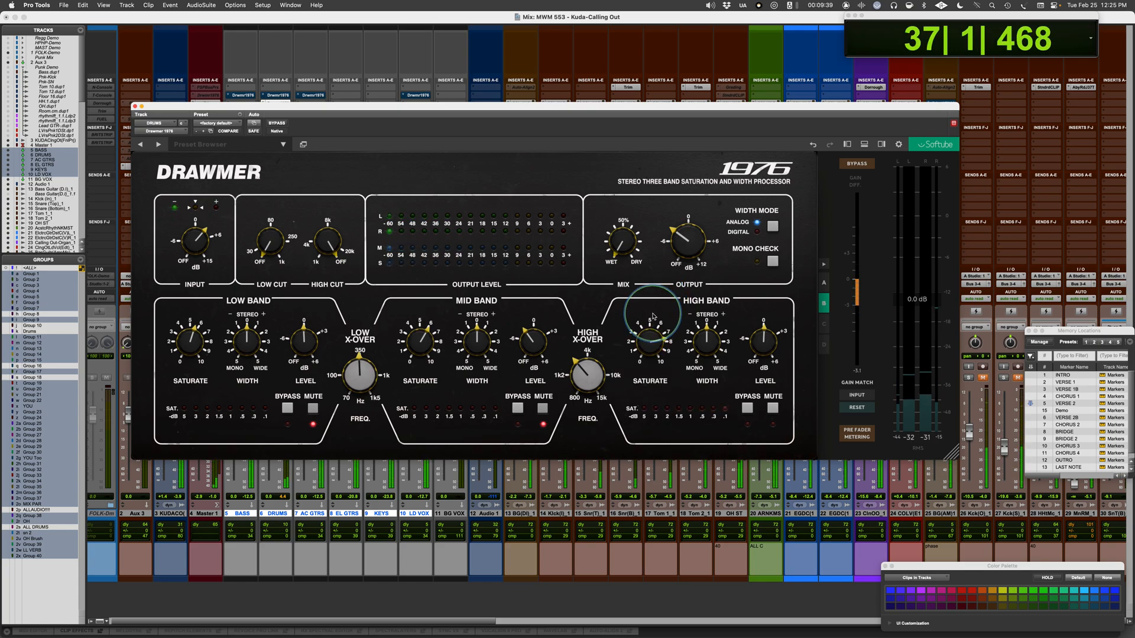
pyautogui.moveTo(759, 345); pyautogui.dragTo(757, 348)
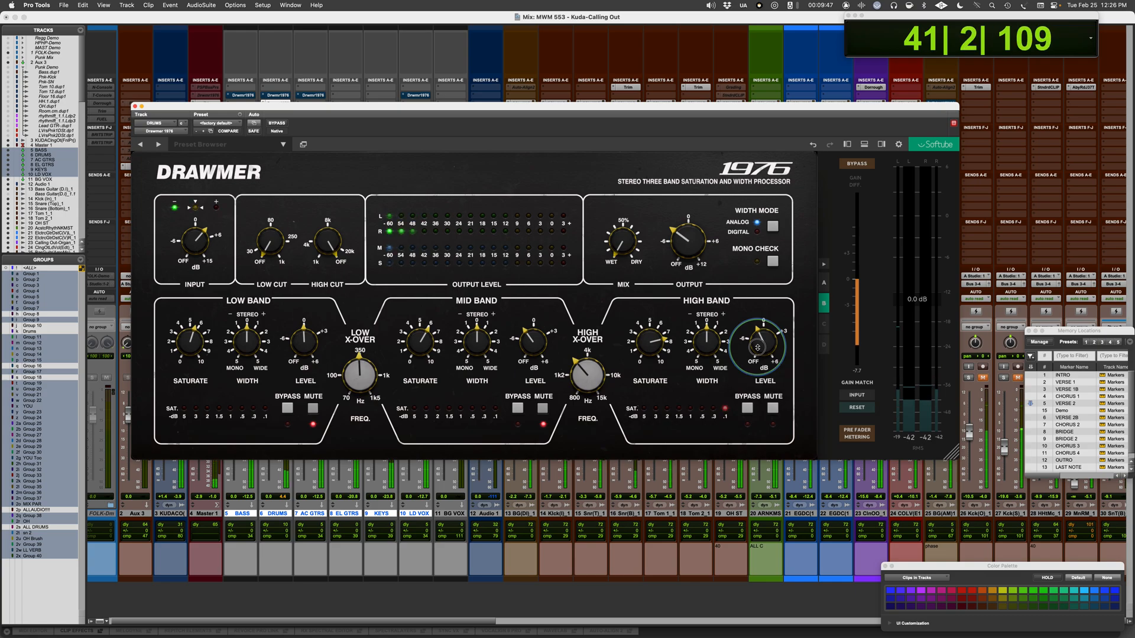
pyautogui.press('space')
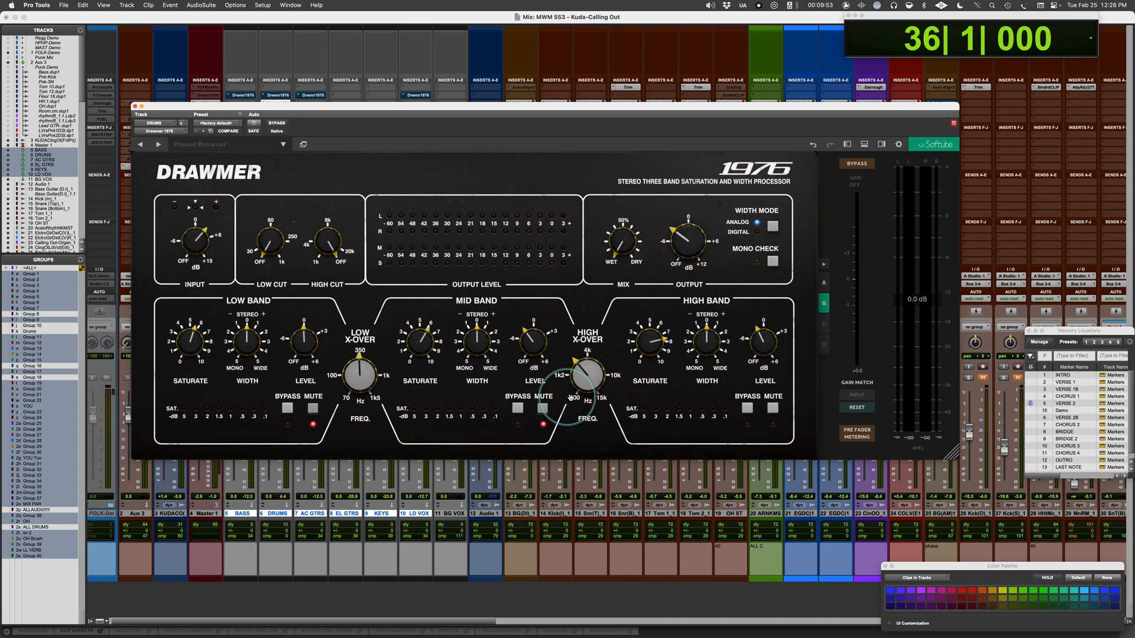
# Unmute the mid and low bands and slightly trim the high band's level and saturation during playback
pyautogui.click(542, 408)
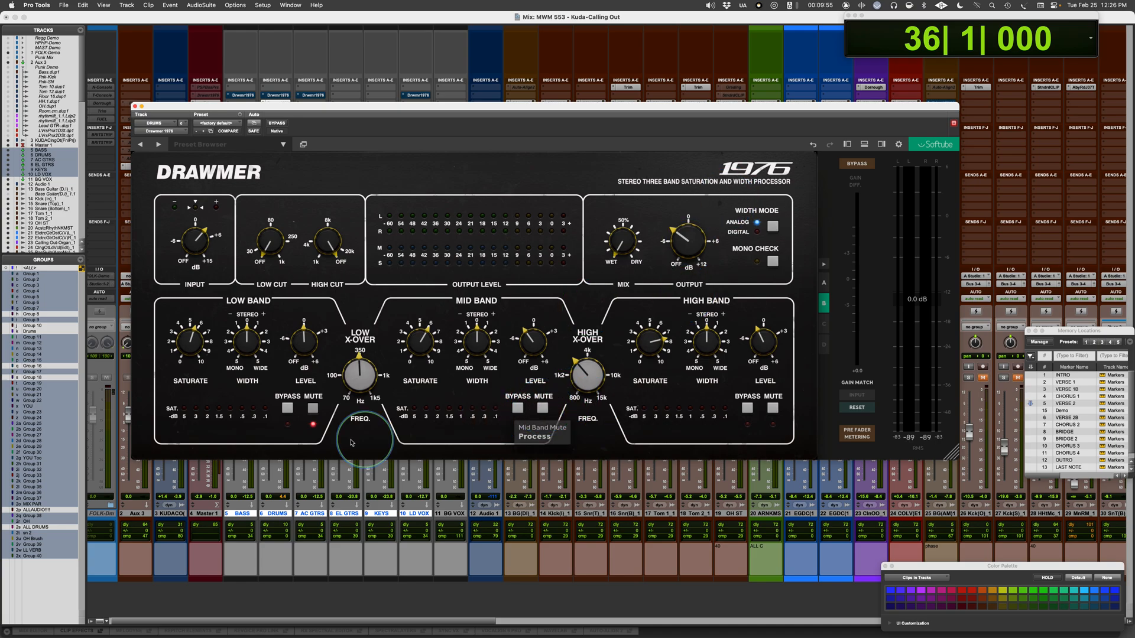
pyautogui.click(306, 408)
pyautogui.press('space')
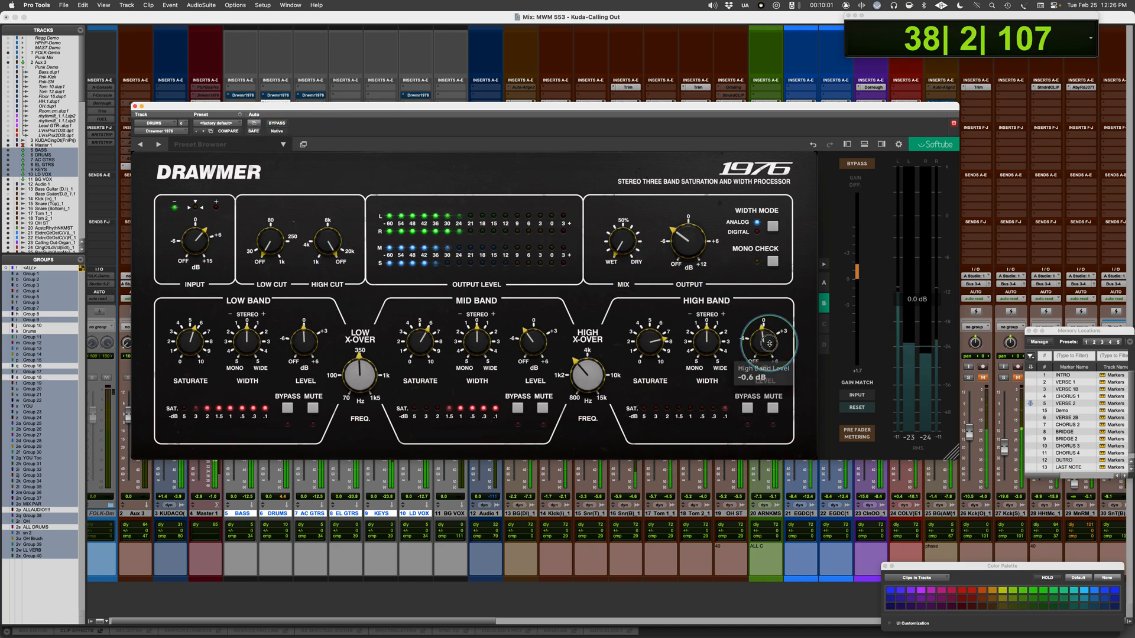
pyautogui.moveTo(770, 343)
pyautogui.moveTo(769, 343); pyautogui.dragTo(767, 347)
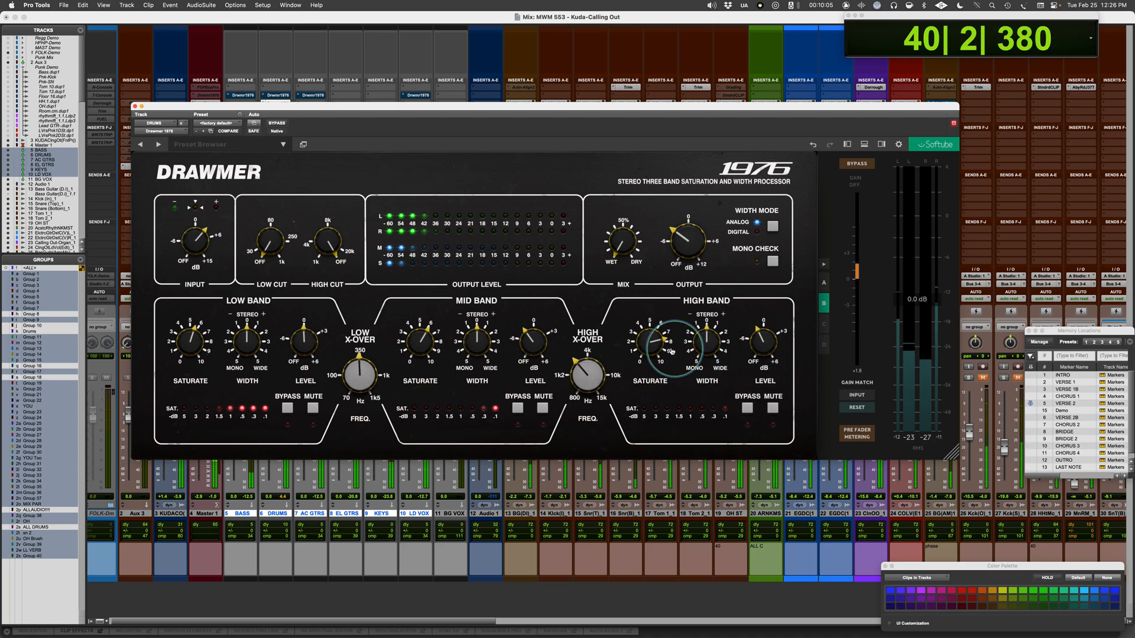
pyautogui.moveTo(643, 349); pyautogui.dragTo(643, 354)
# Compare the processed drums with the plug-in bypassed, and lower the output level slightly
pyautogui.click(278, 124)
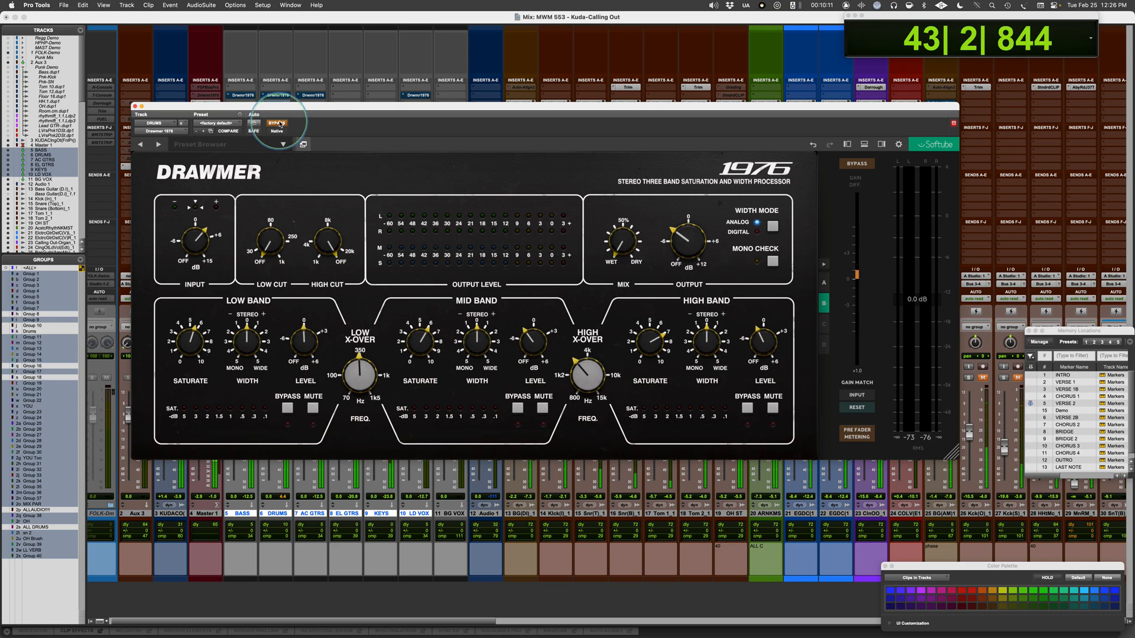
pyautogui.click(280, 124)
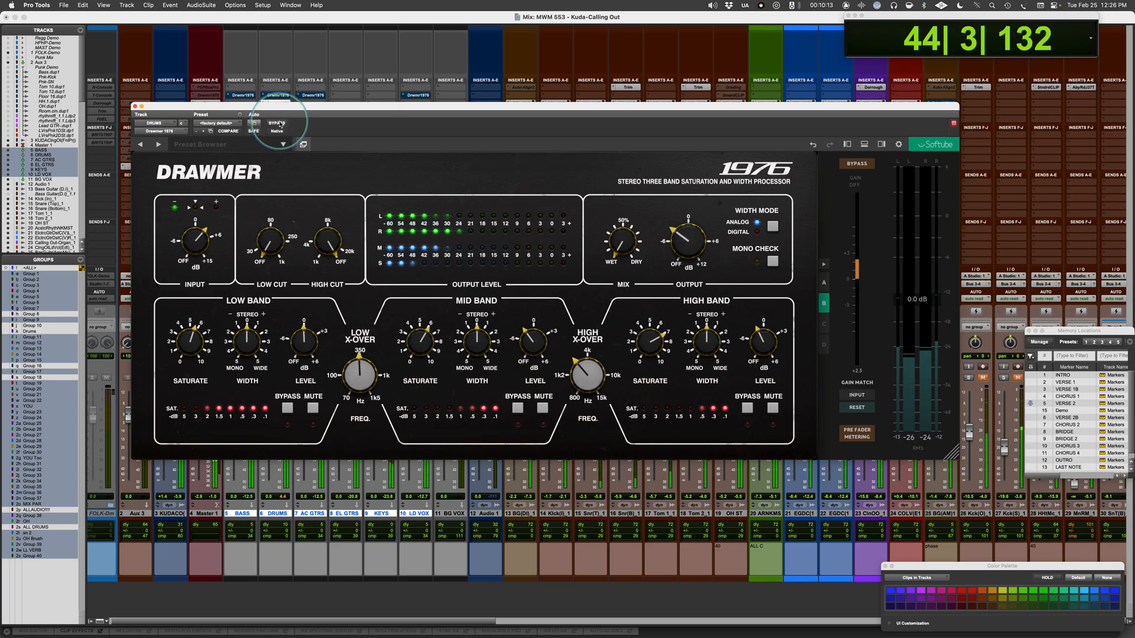
pyautogui.click(280, 124)
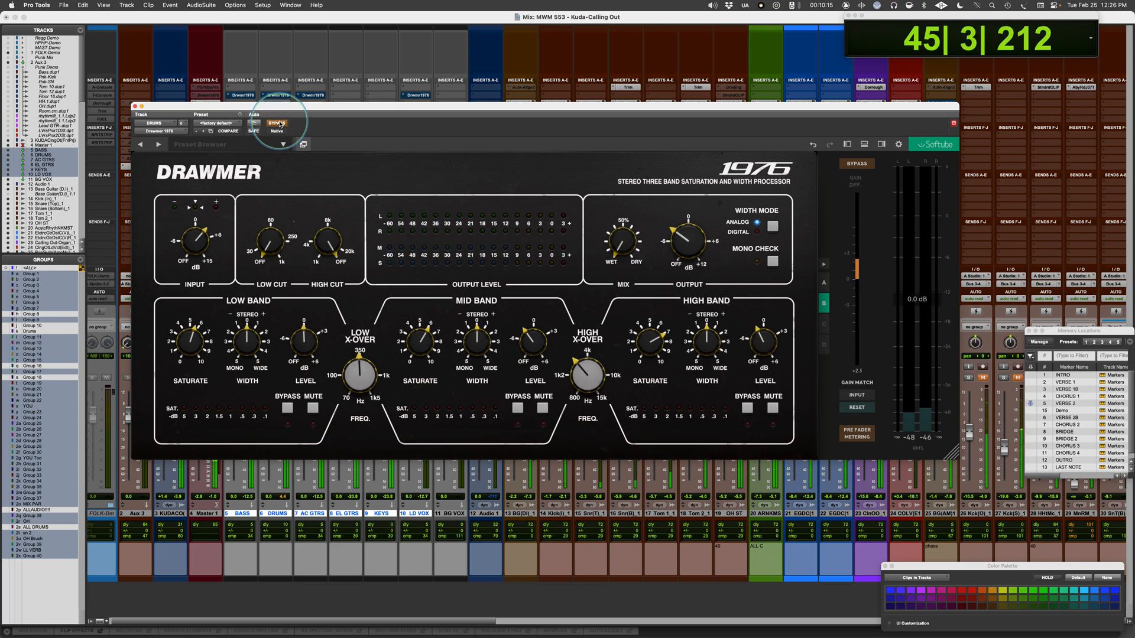
pyautogui.click(279, 124)
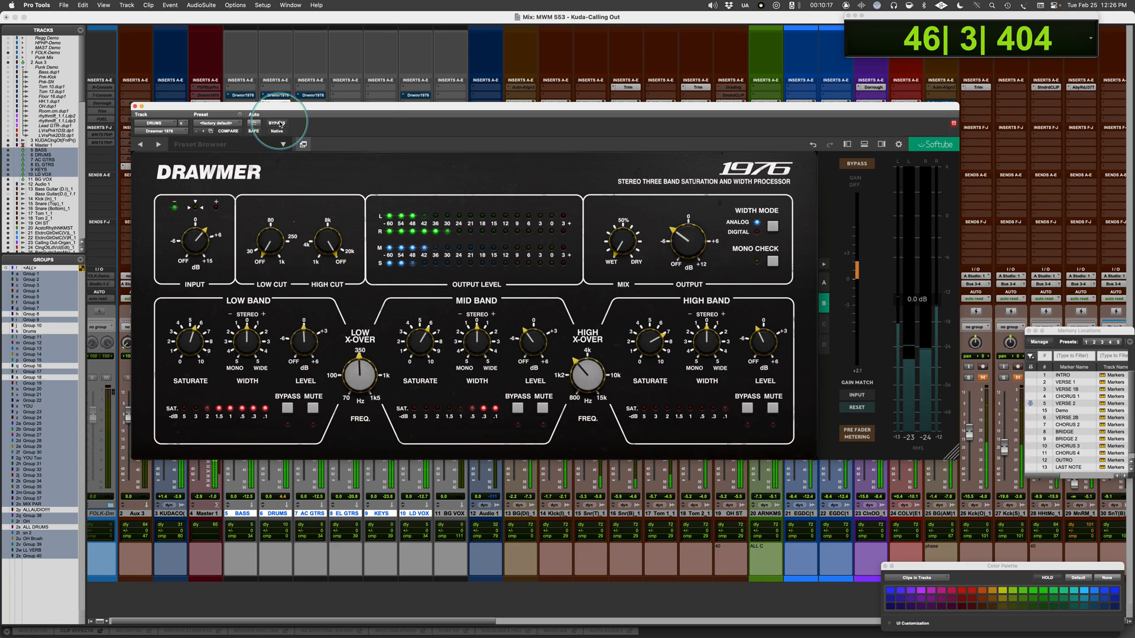
pyautogui.moveTo(694, 237); pyautogui.dragTo(695, 240)
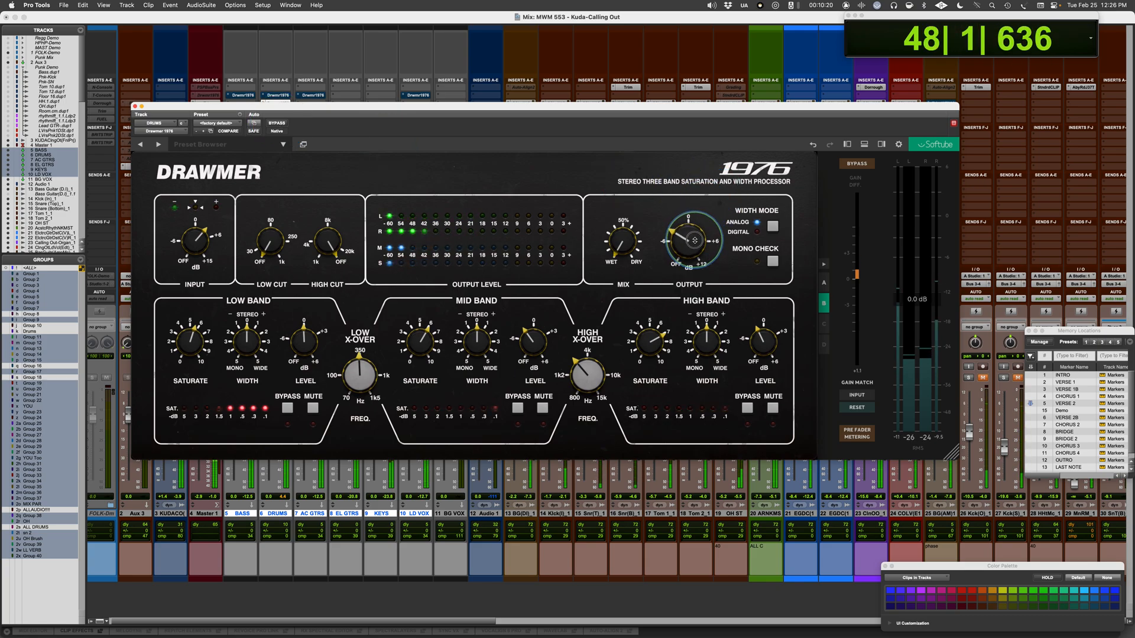
# Recheck the trimmed output against the plug-in bypass twice during playback, and stop
pyautogui.click(279, 123)
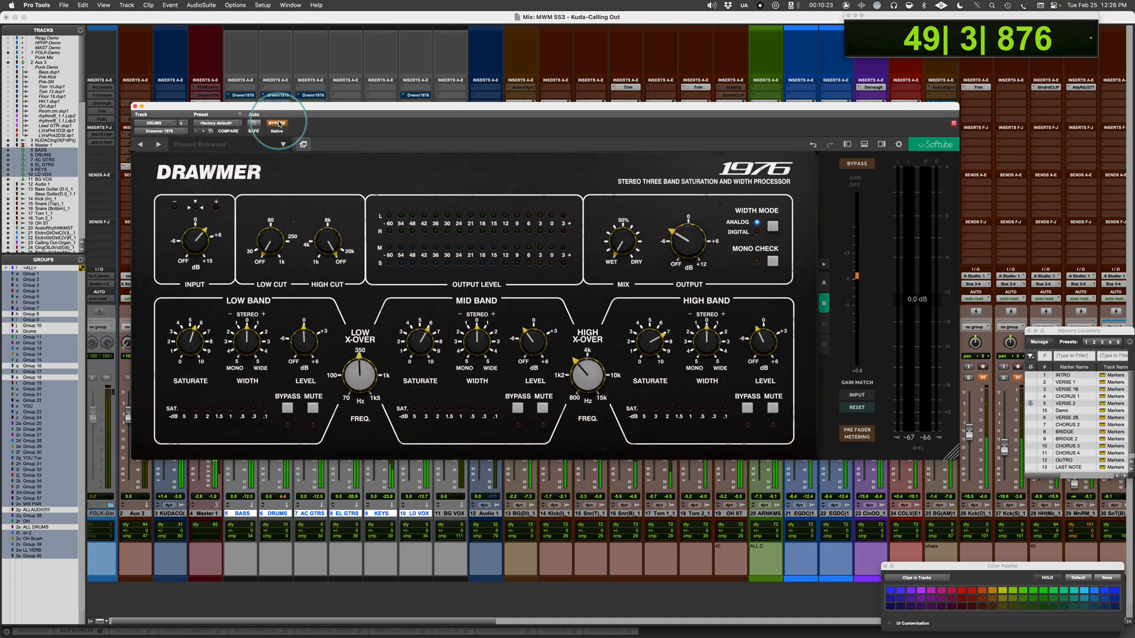
pyautogui.click(279, 124)
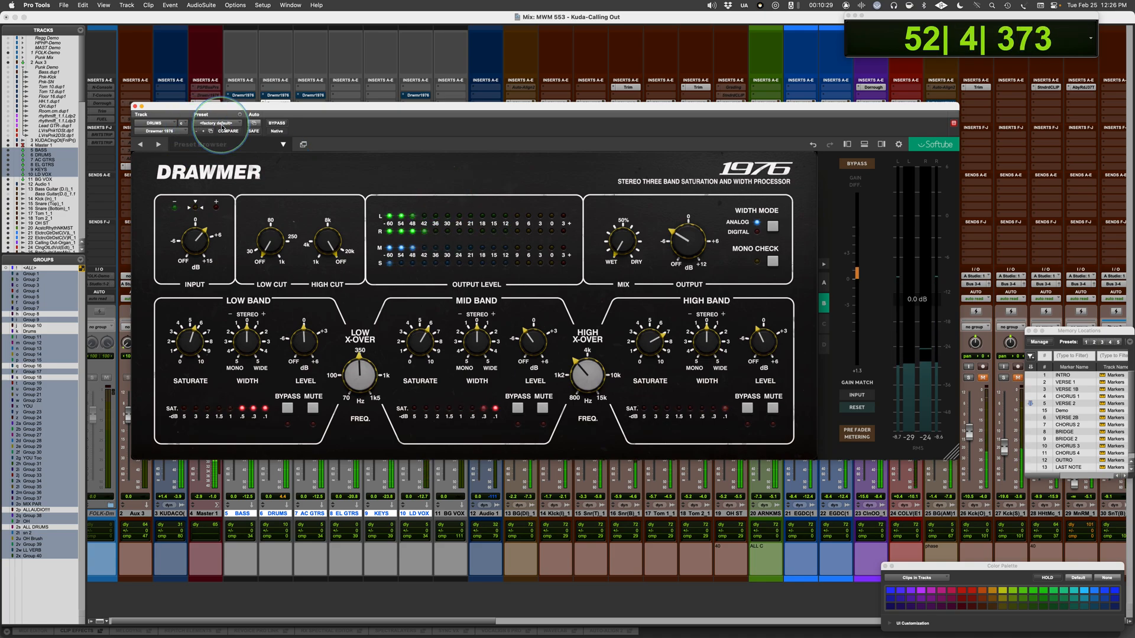
pyautogui.click(278, 123)
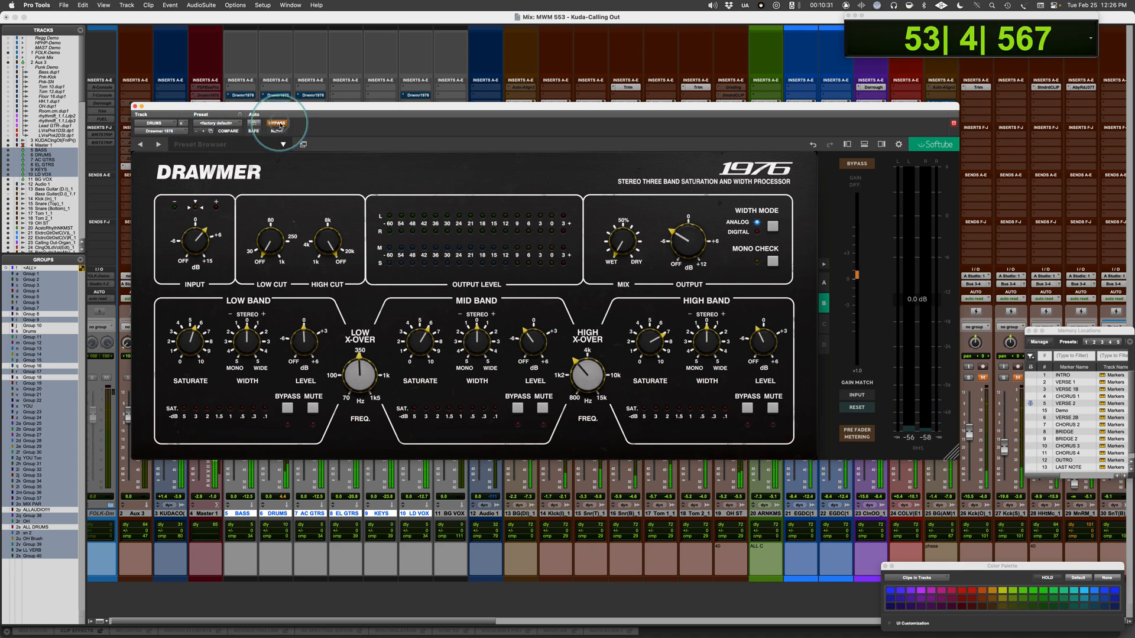
pyautogui.click(278, 123)
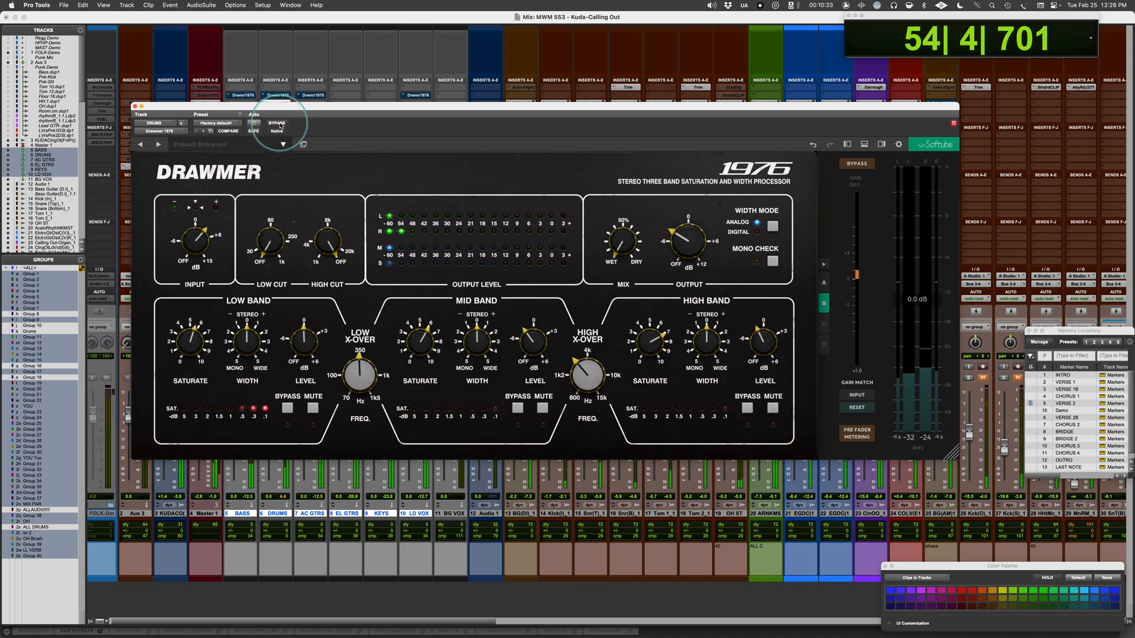
pyautogui.press('space')
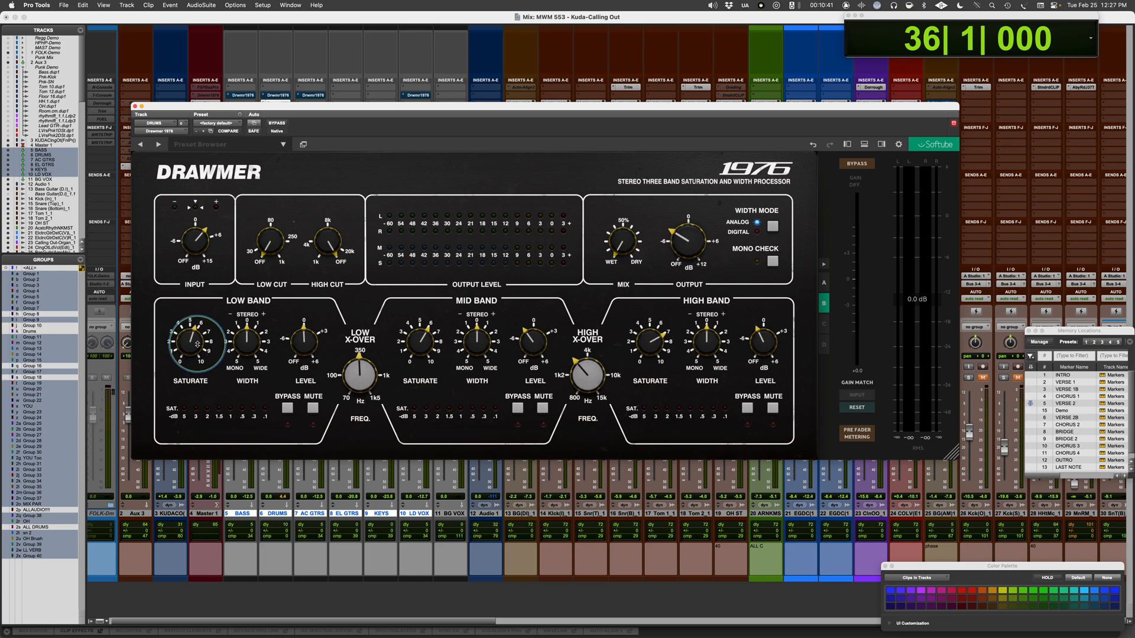
# Reduce the low band's saturation slightly, to about 5
pyautogui.click(626, 246)
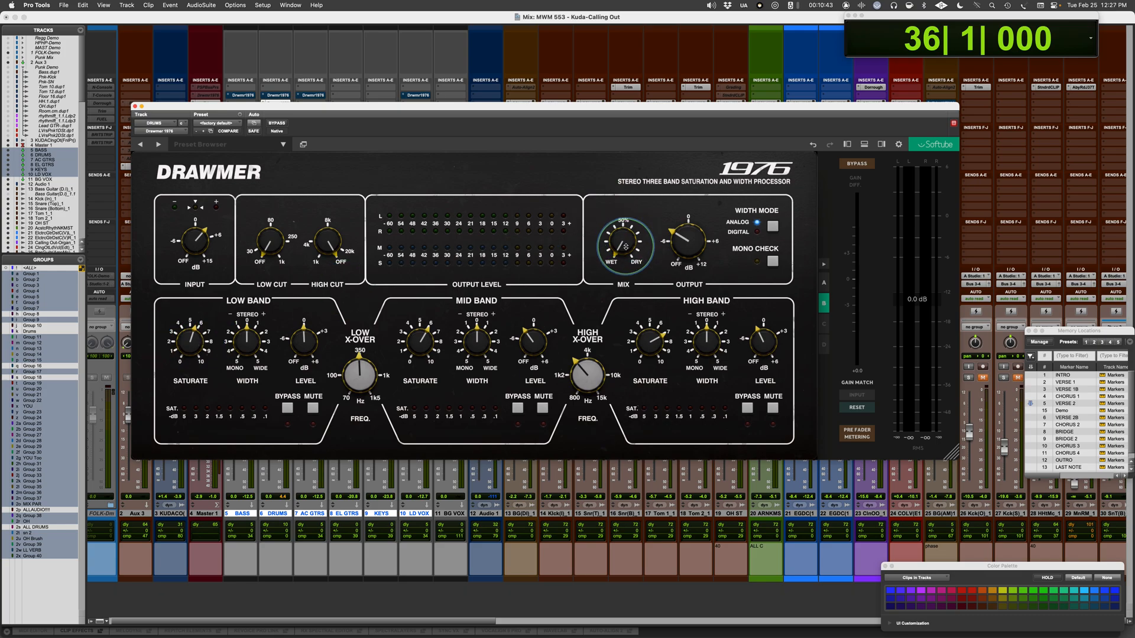
pyautogui.click(216, 384)
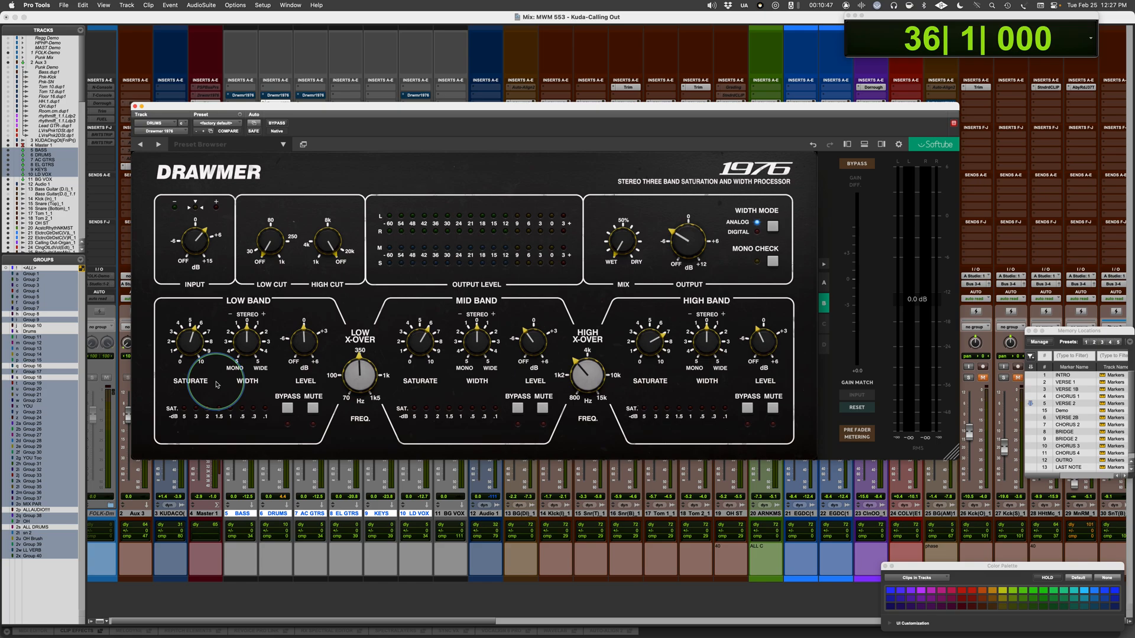
pyautogui.click(187, 348)
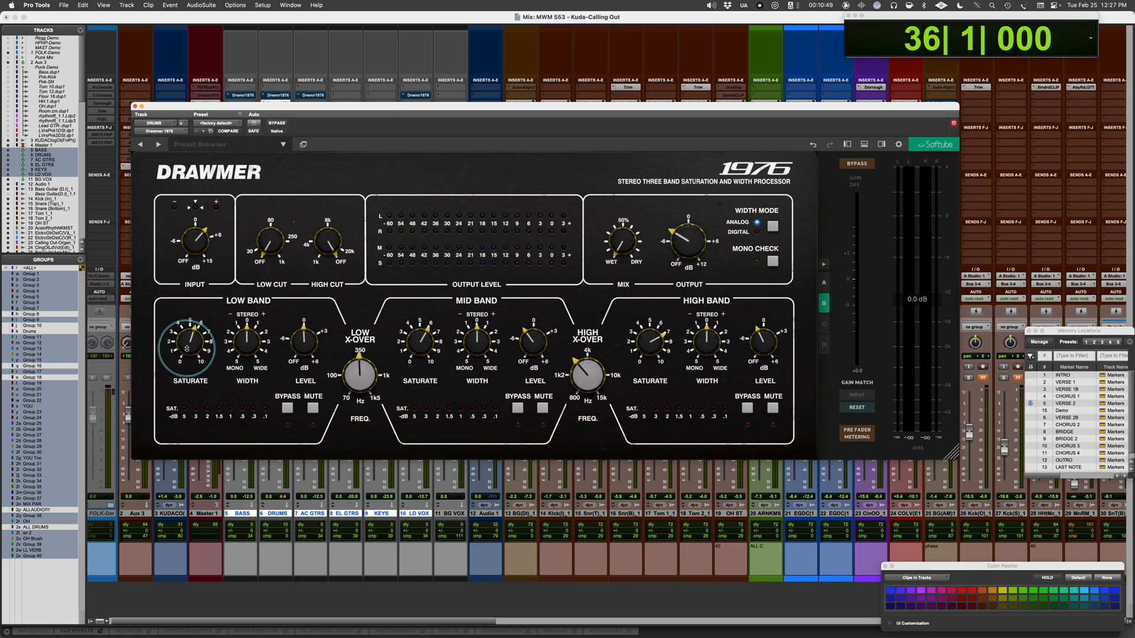
pyautogui.moveTo(186, 348)
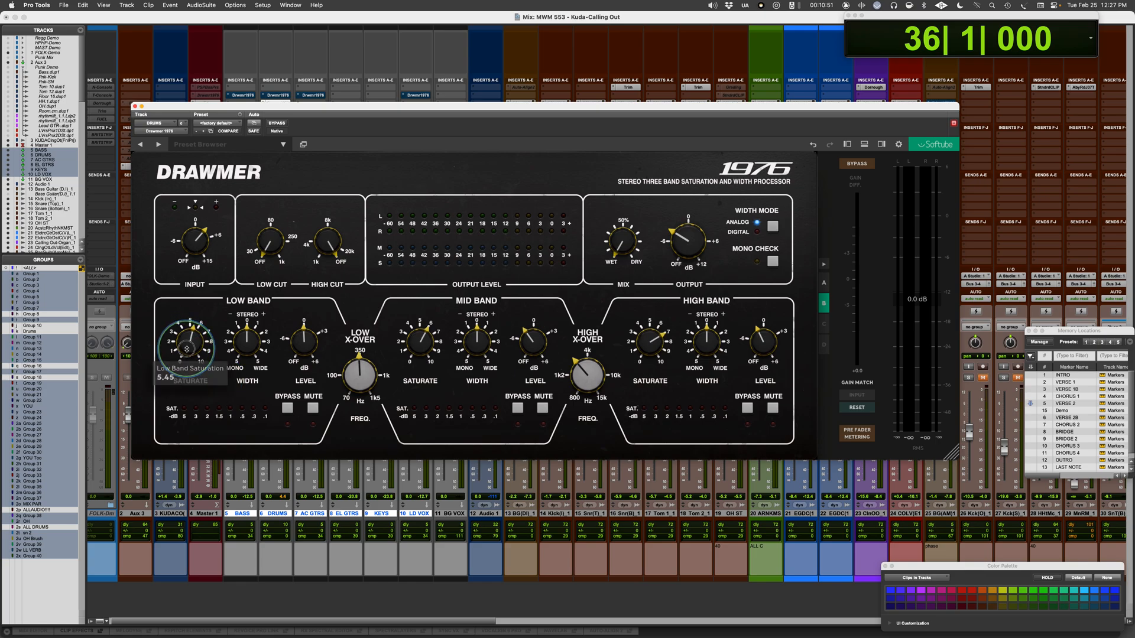
pyautogui.moveTo(186, 349); pyautogui.dragTo(186, 351)
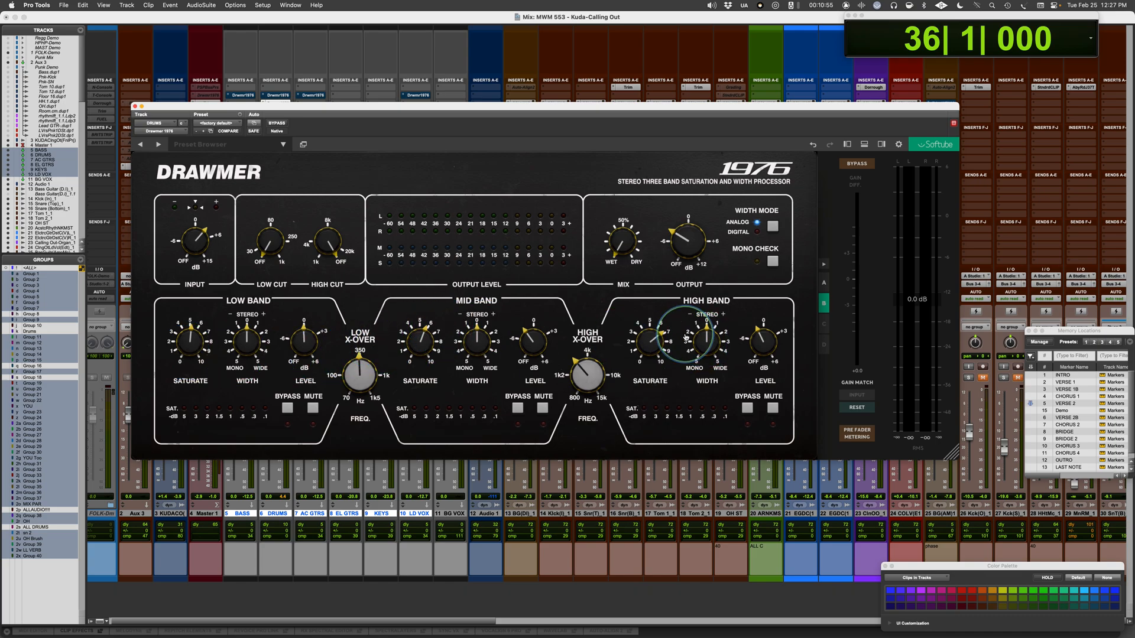
# Reduce the high band's saturation slightly and compare the drums with the plug-in bypassed during playback
pyautogui.moveTo(652, 345); pyautogui.dragTo(652, 348)
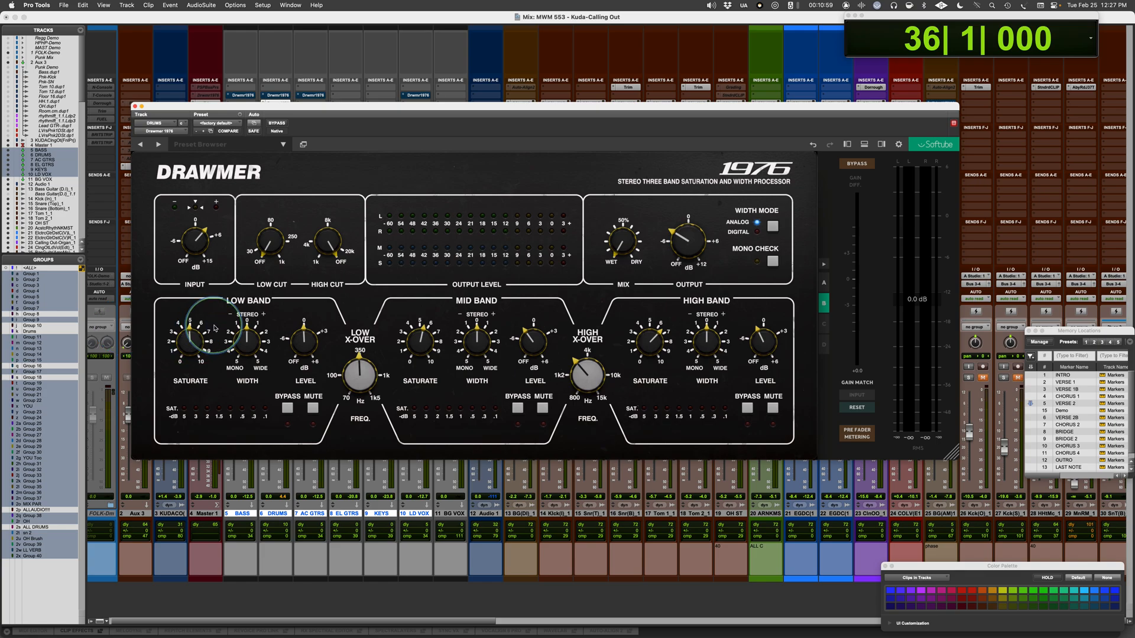
pyautogui.press('space')
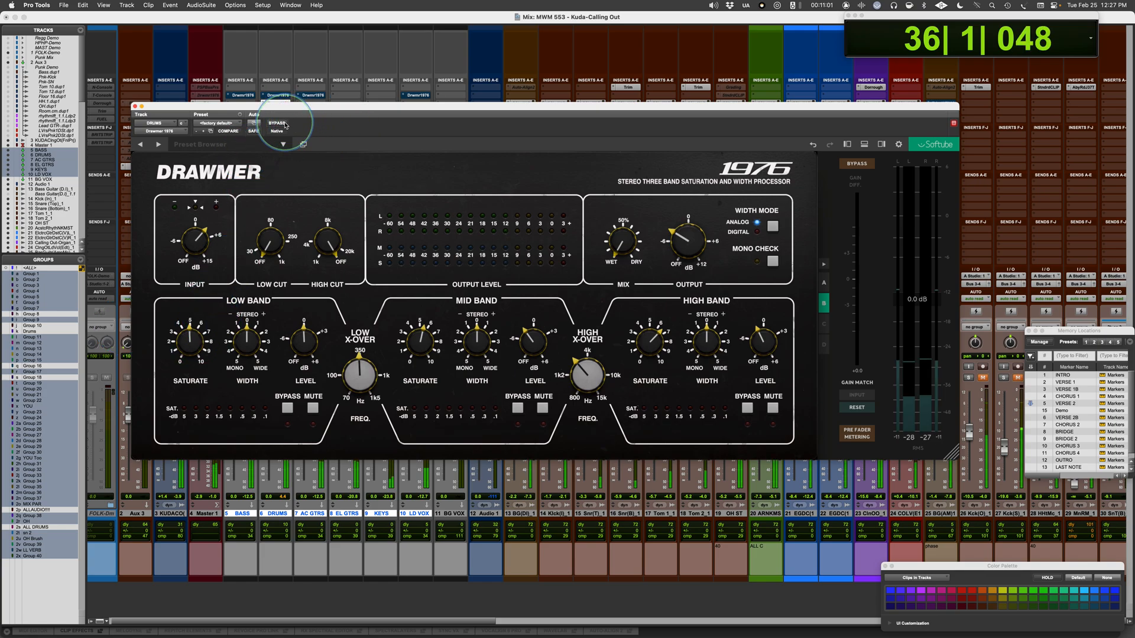
pyautogui.moveTo(697, 242)
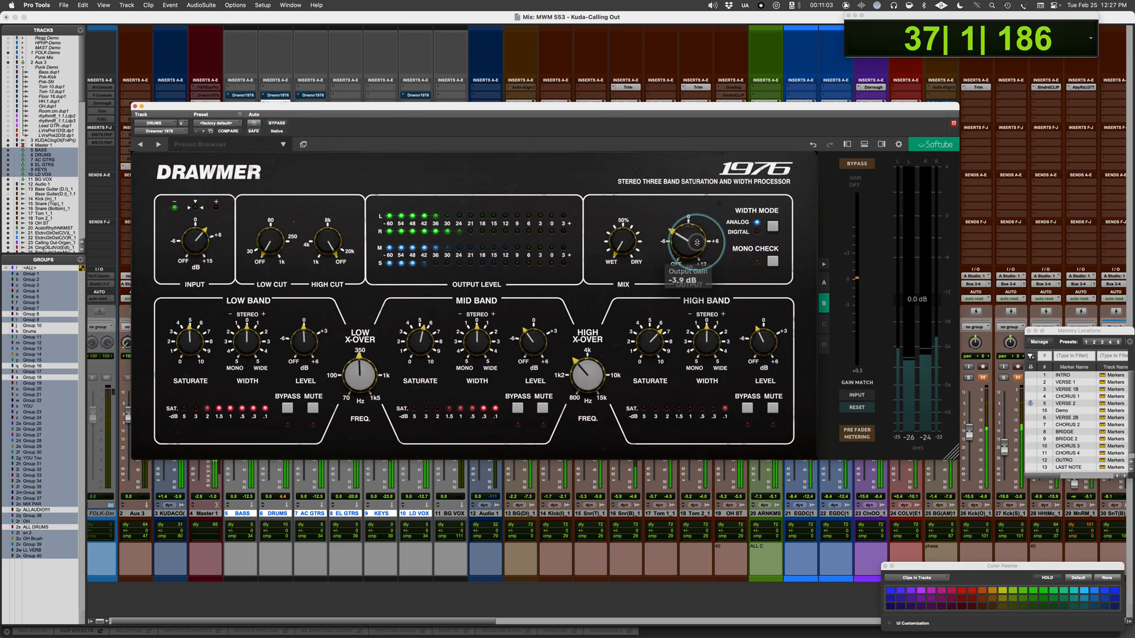
pyautogui.click(277, 124)
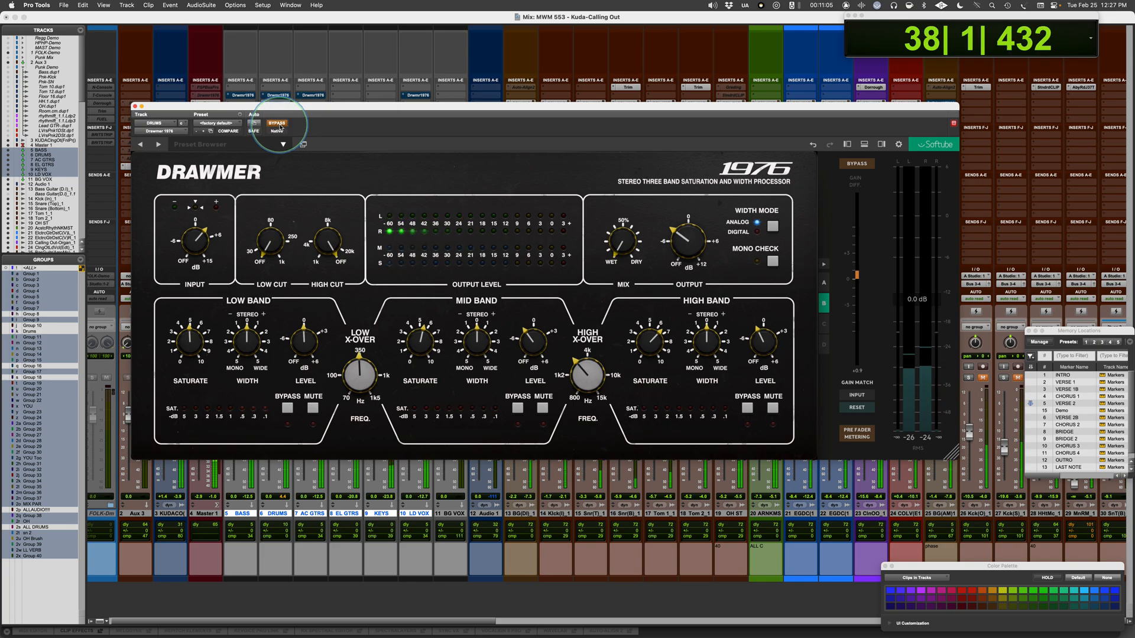
pyautogui.click(278, 124)
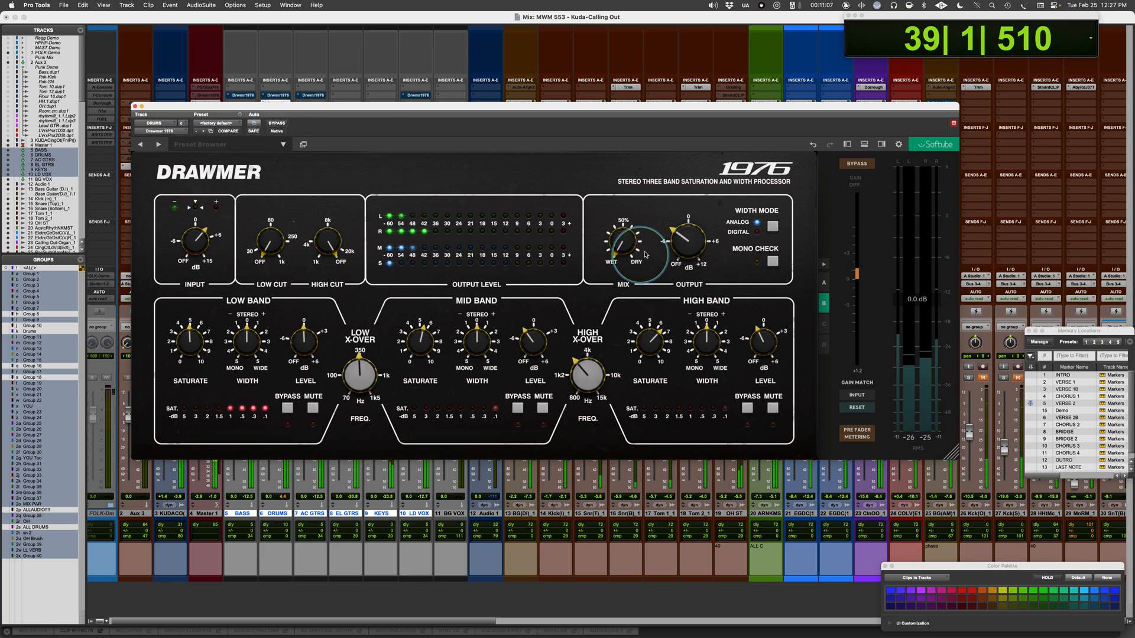
# Fine-tune the output gain to about -3.8 dB and recheck it against the plug-in bypass twice before stopping playback
pyautogui.click(675, 242)
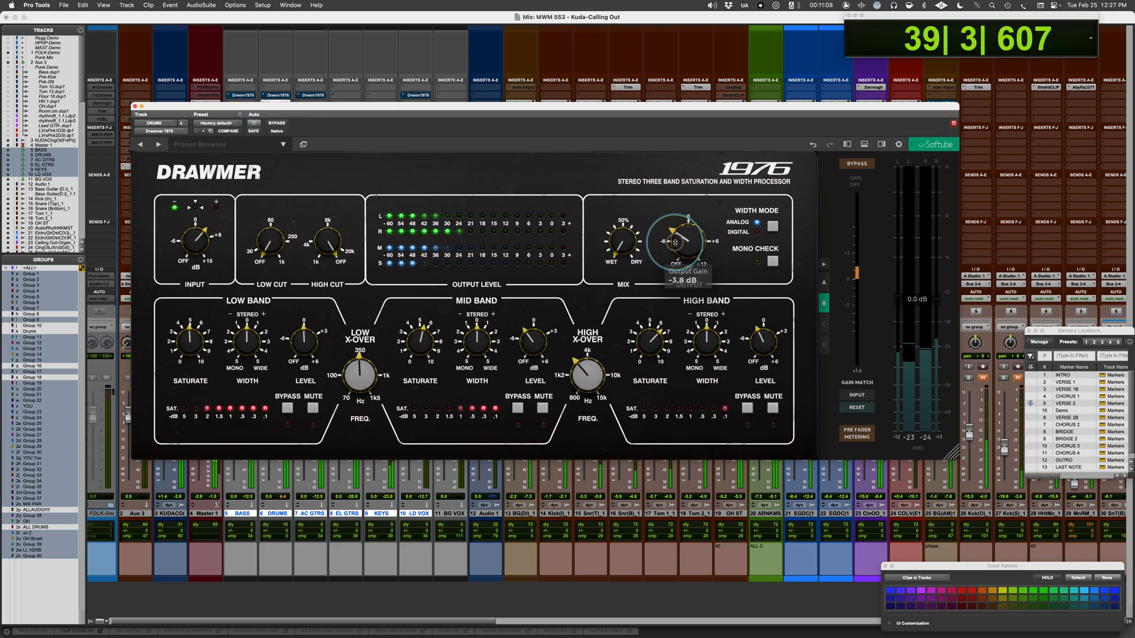
pyautogui.click(276, 123)
pyautogui.click(277, 124)
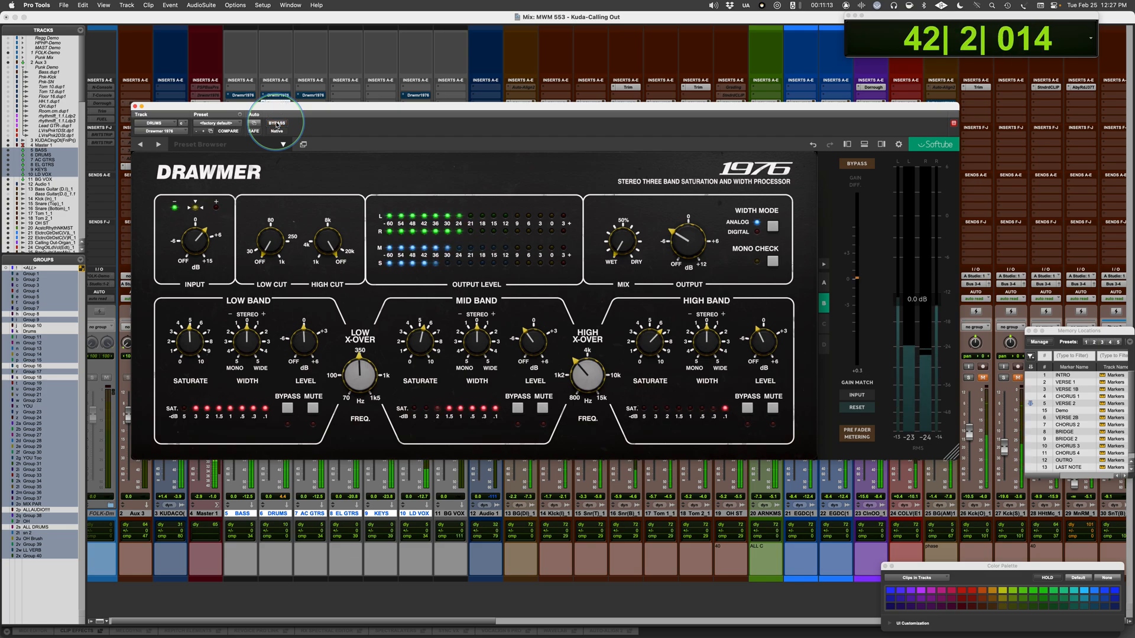
pyautogui.click(277, 124)
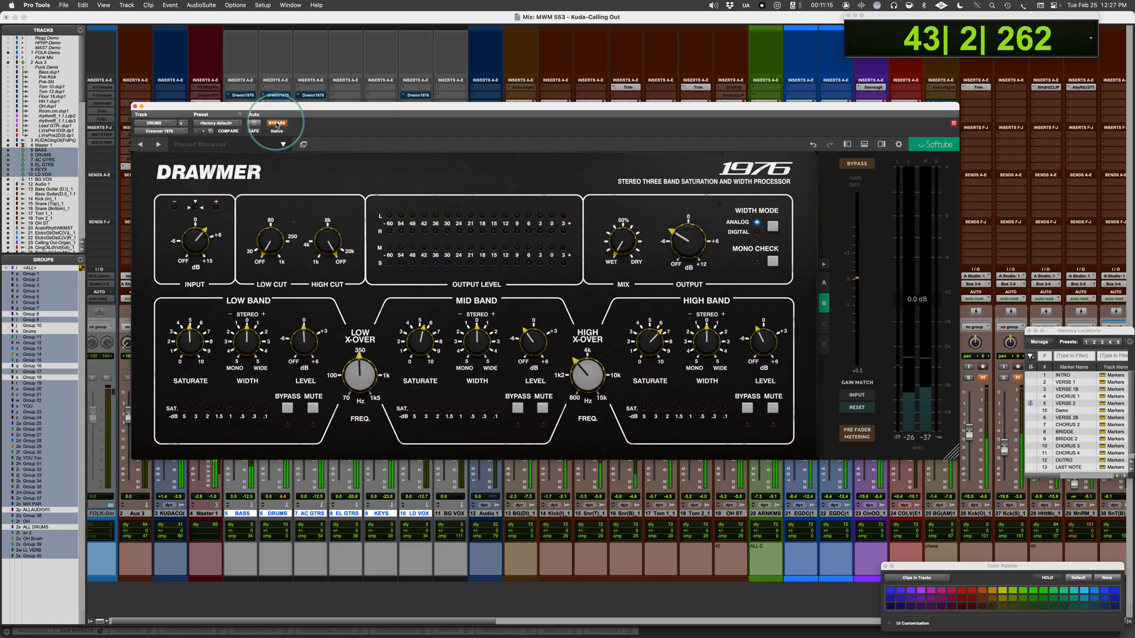
pyautogui.click(277, 124)
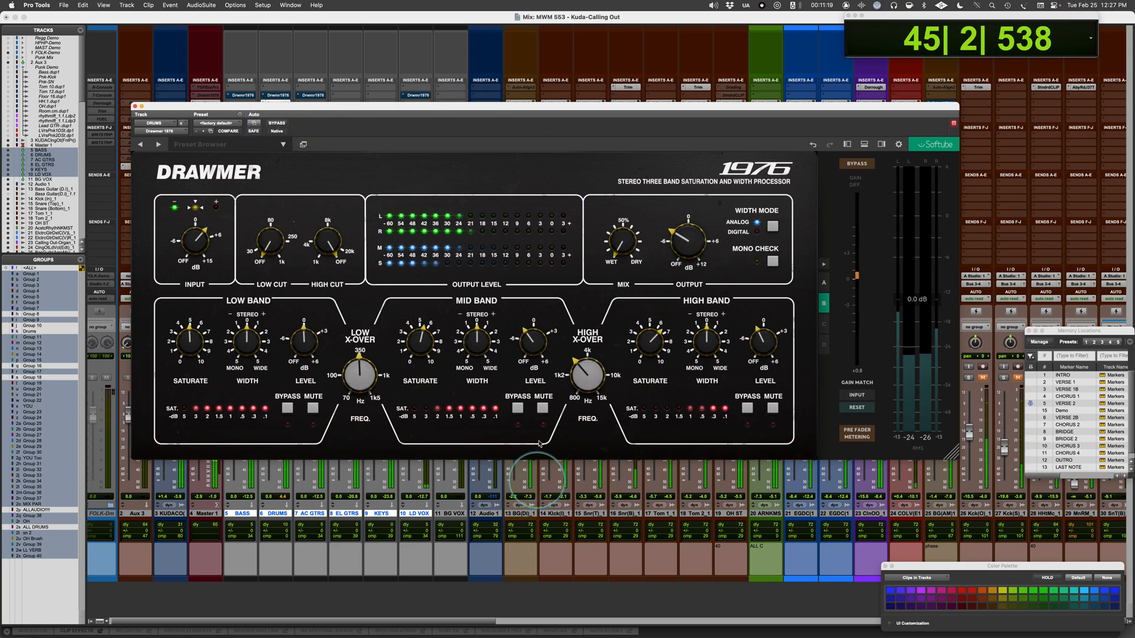
pyautogui.press('space')
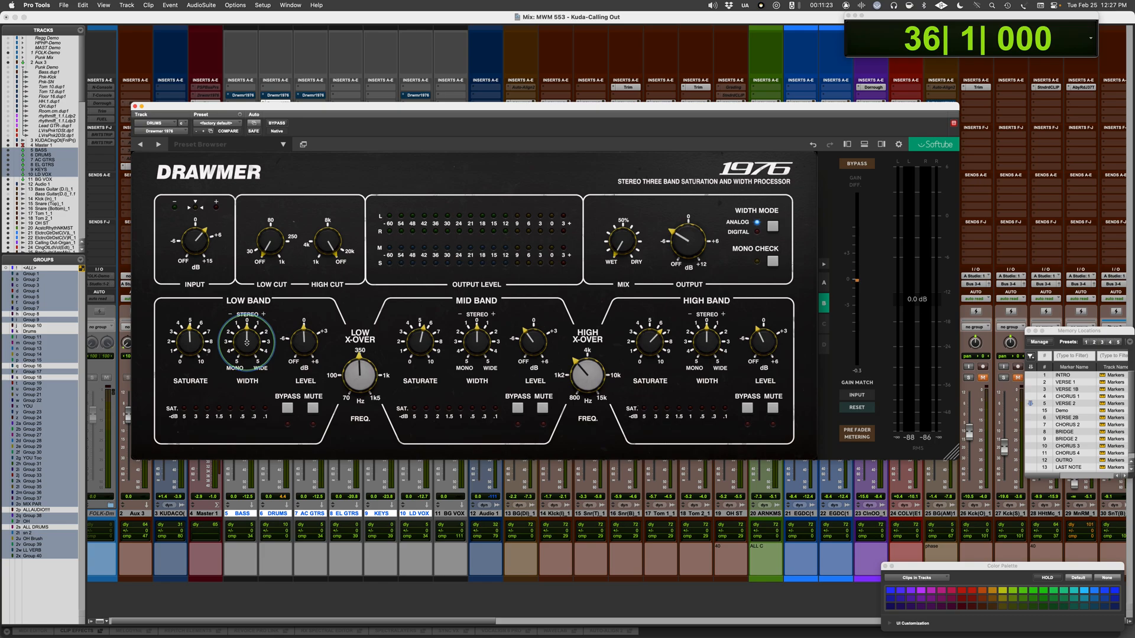
# Slightly increase the stereo width of the bands during playback and compare the result with the plug-in bypassed
pyautogui.press('space')
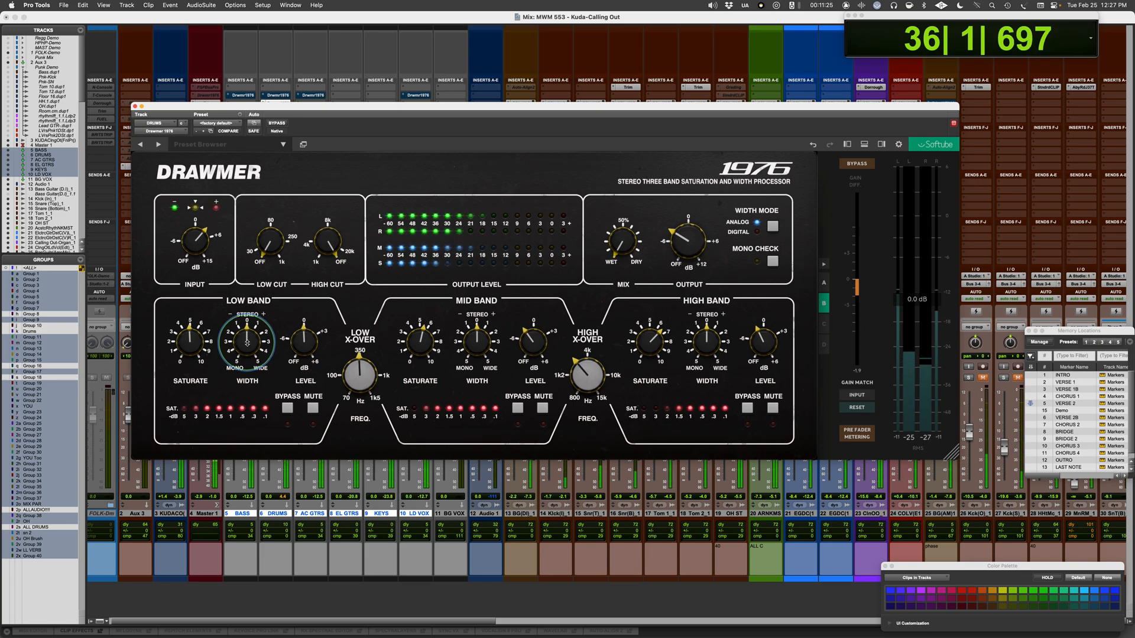
pyautogui.moveTo(248, 343); pyautogui.dragTo(247, 334)
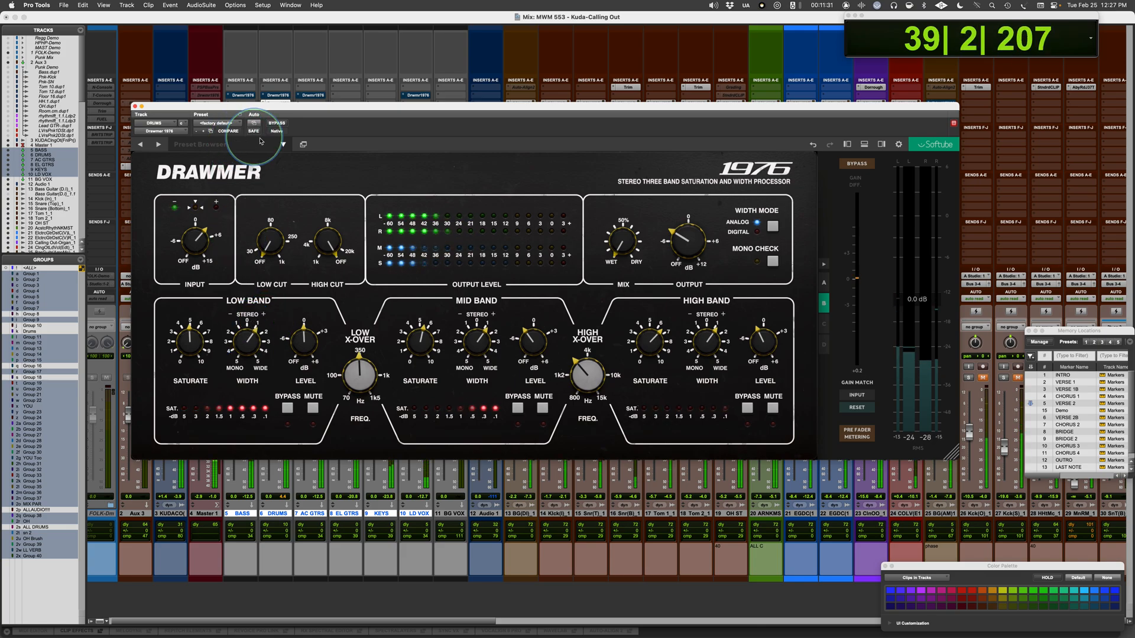
pyautogui.click(276, 123)
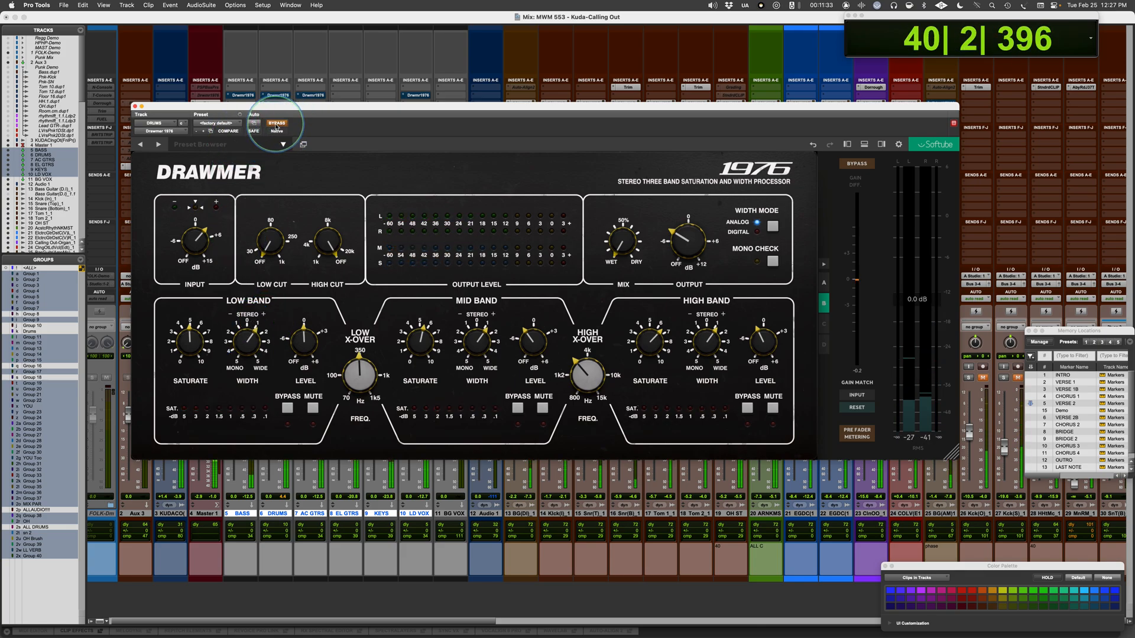
pyautogui.click(276, 124)
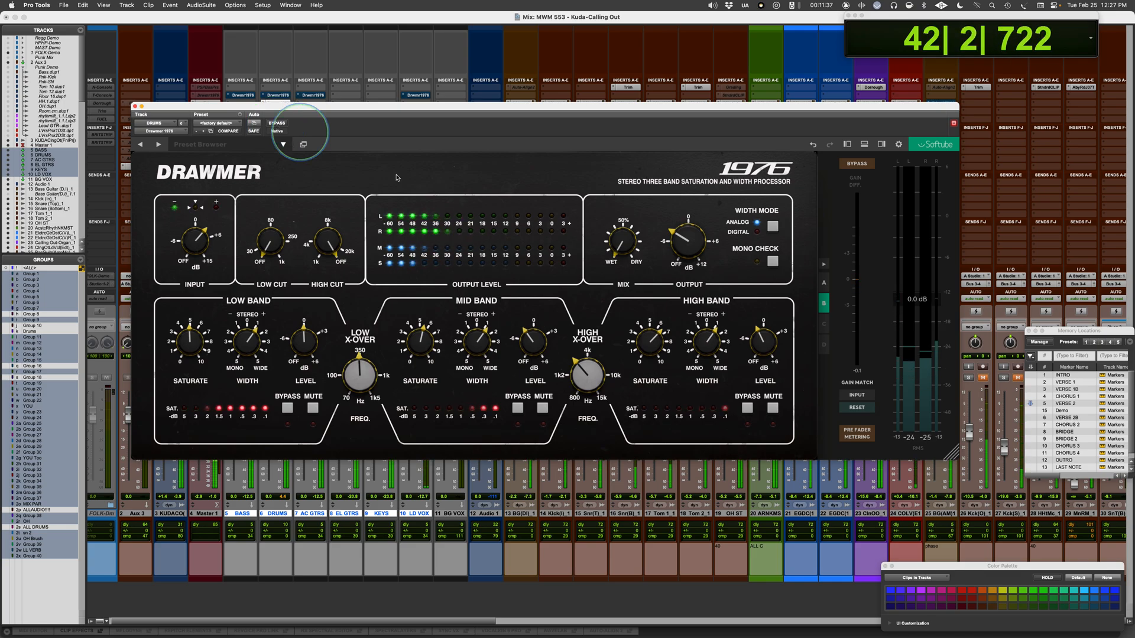
# Reduce the high band's saturation to about 3 and raise its level to about 0 dB
pyautogui.moveTo(655, 345); pyautogui.dragTo(654, 354)
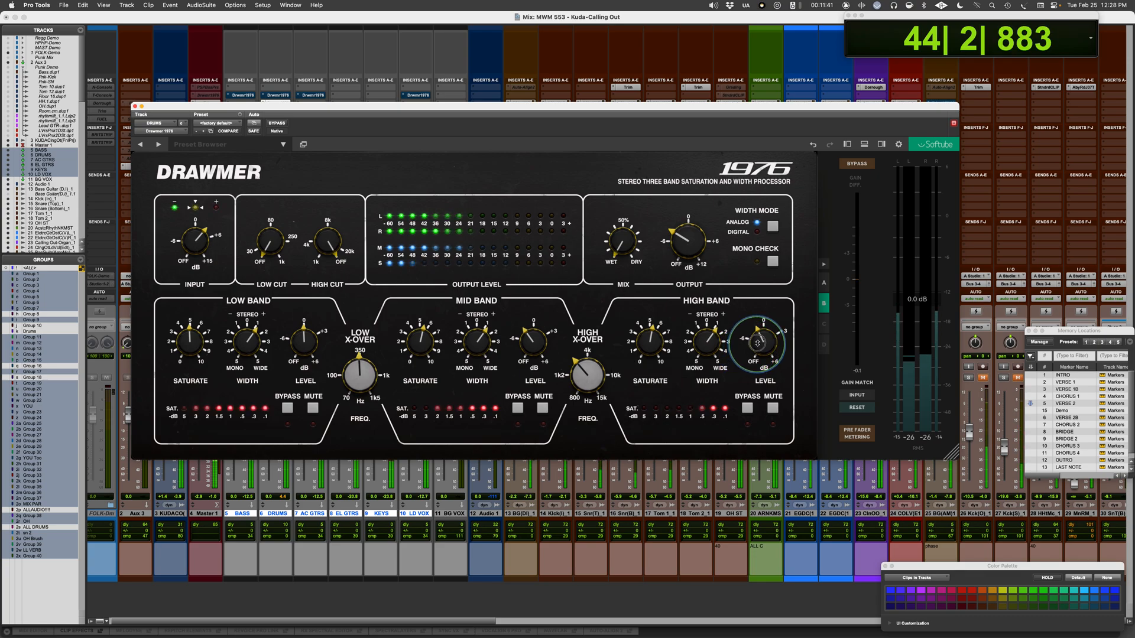
pyautogui.moveTo(663, 349); pyautogui.dragTo(662, 365)
pyautogui.moveTo(764, 346); pyautogui.dragTo(765, 335)
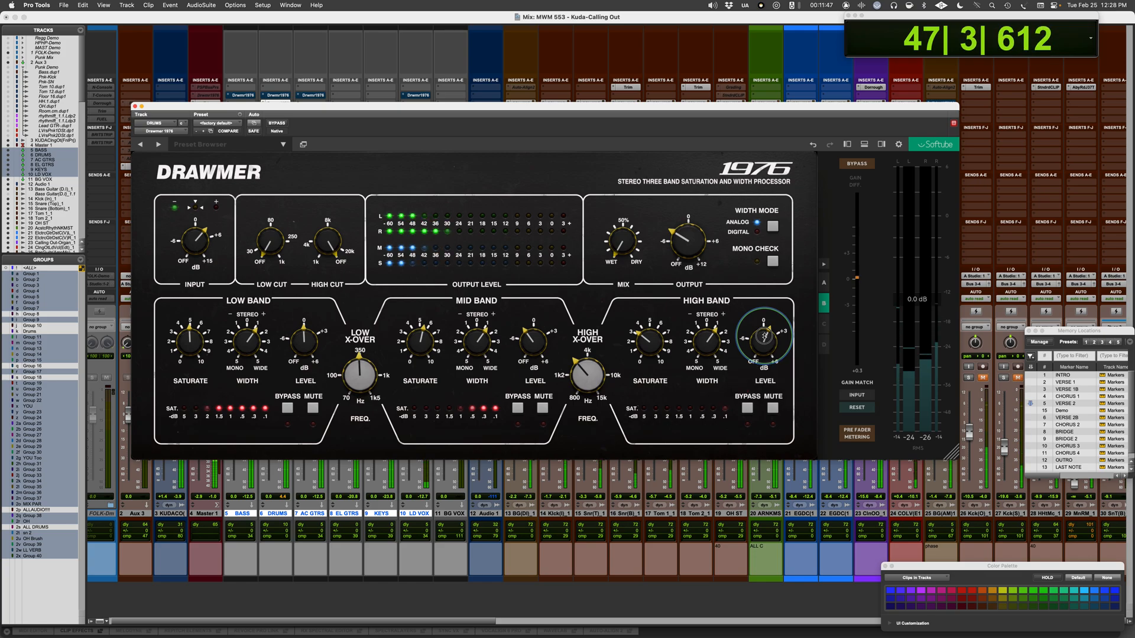
# Compare the adjusted high band settings against the plug-in bypass twice and stop playback
pyautogui.click(276, 124)
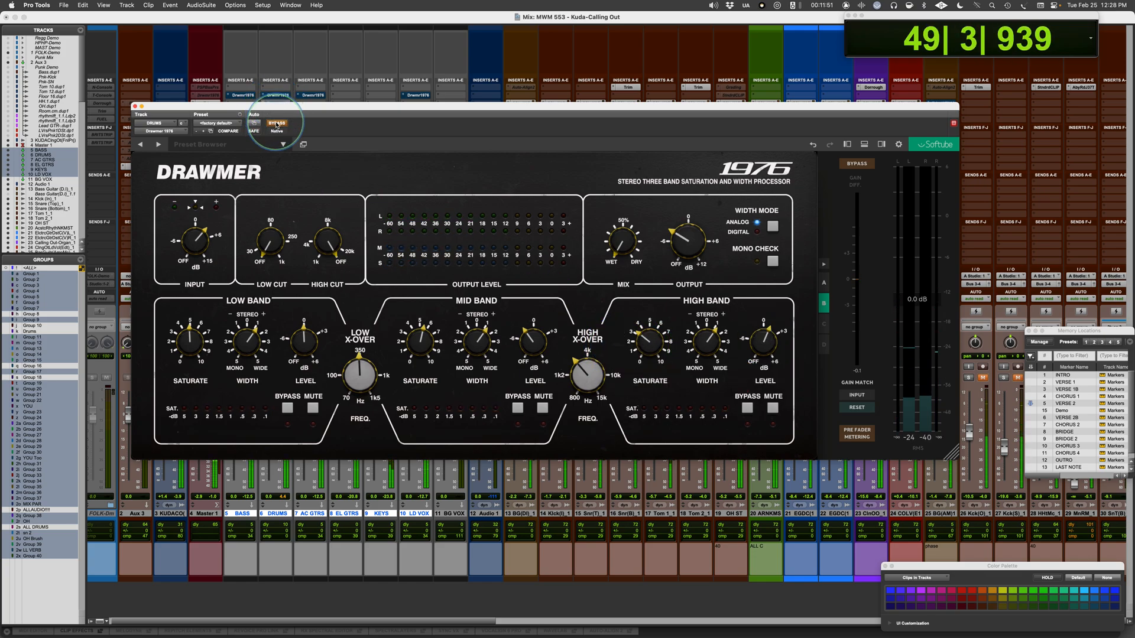
pyautogui.click(276, 124)
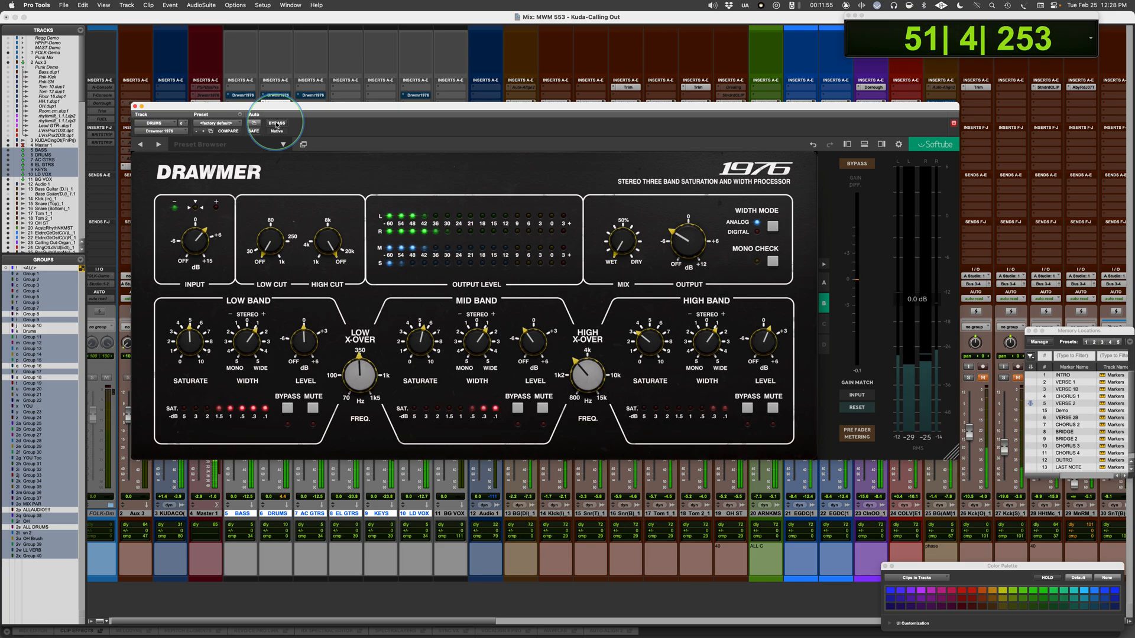
pyautogui.click(276, 124)
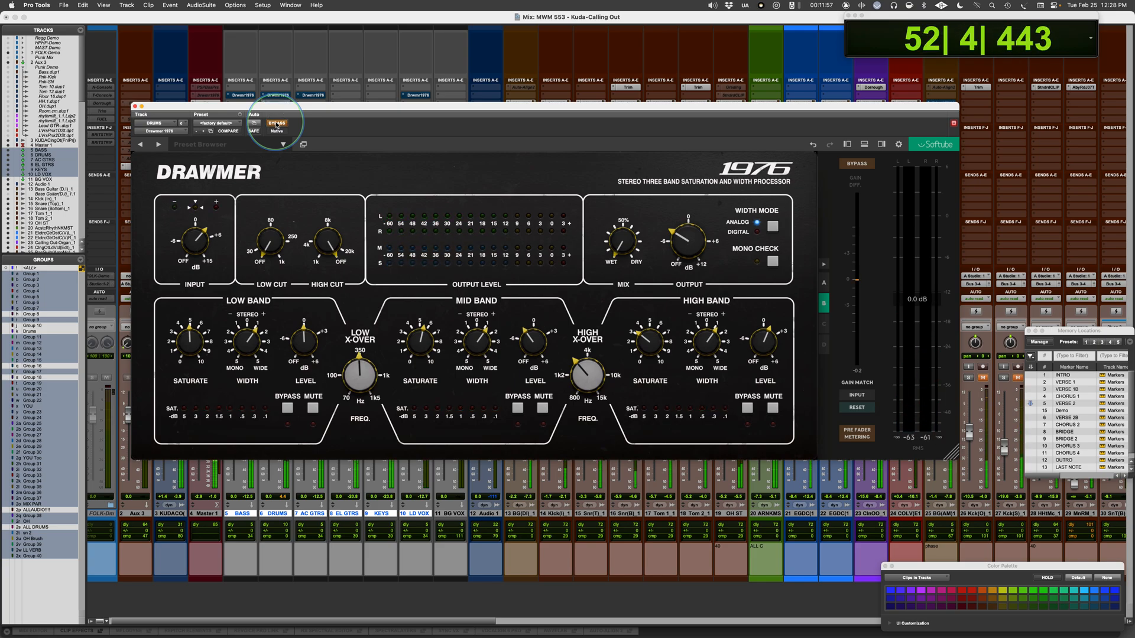
pyautogui.click(276, 124)
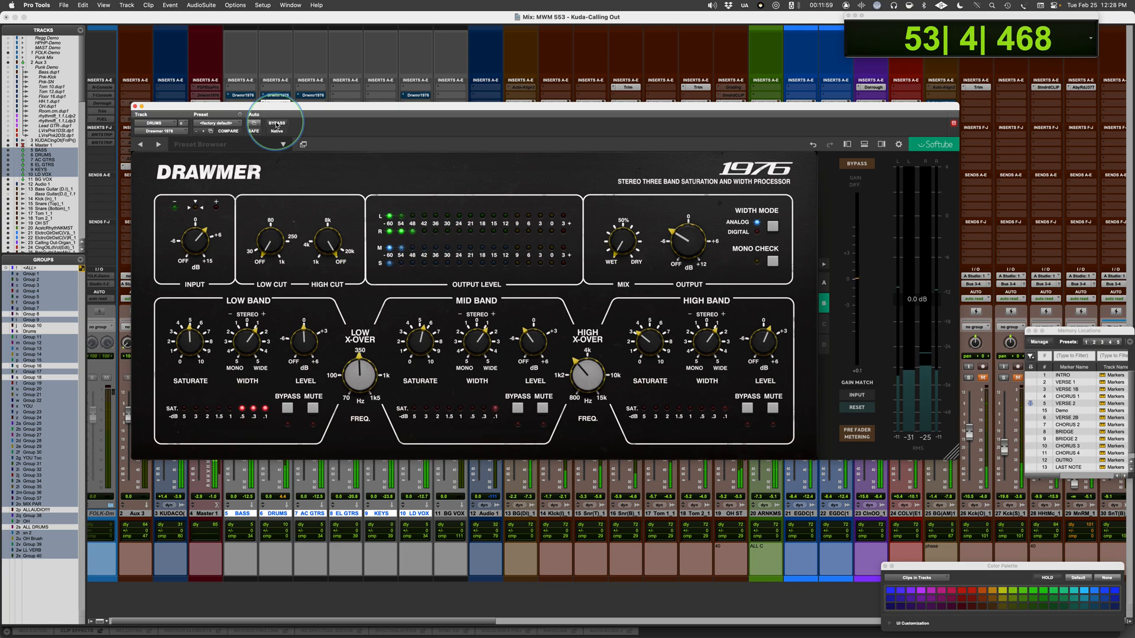
pyautogui.press('space')
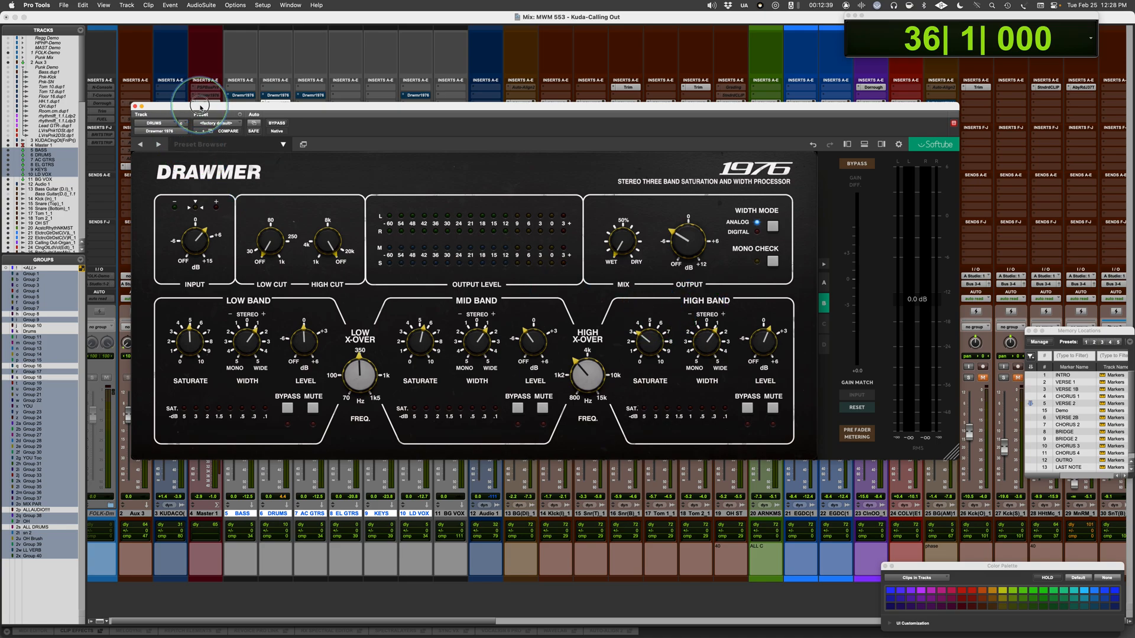
# Mute the DRUMS track, unmute AC GTRS, and open the Drawmer 1976 on the AC GTRS track
pyautogui.moveTo(200, 106); pyautogui.dragTo(462, 90)
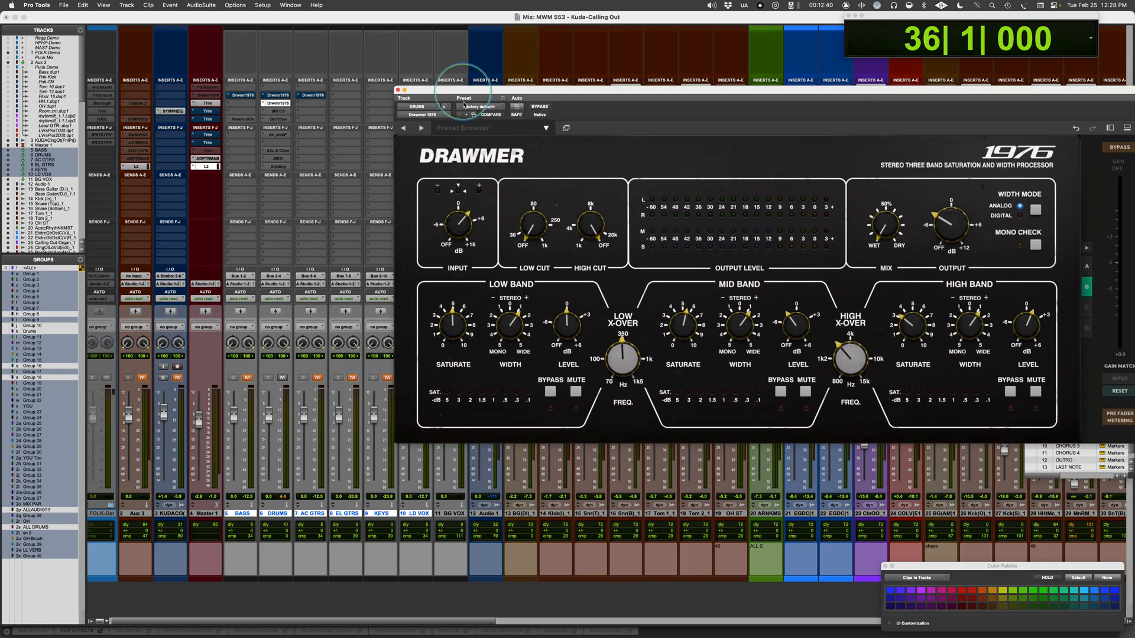
pyautogui.click(285, 378)
pyautogui.click(317, 378)
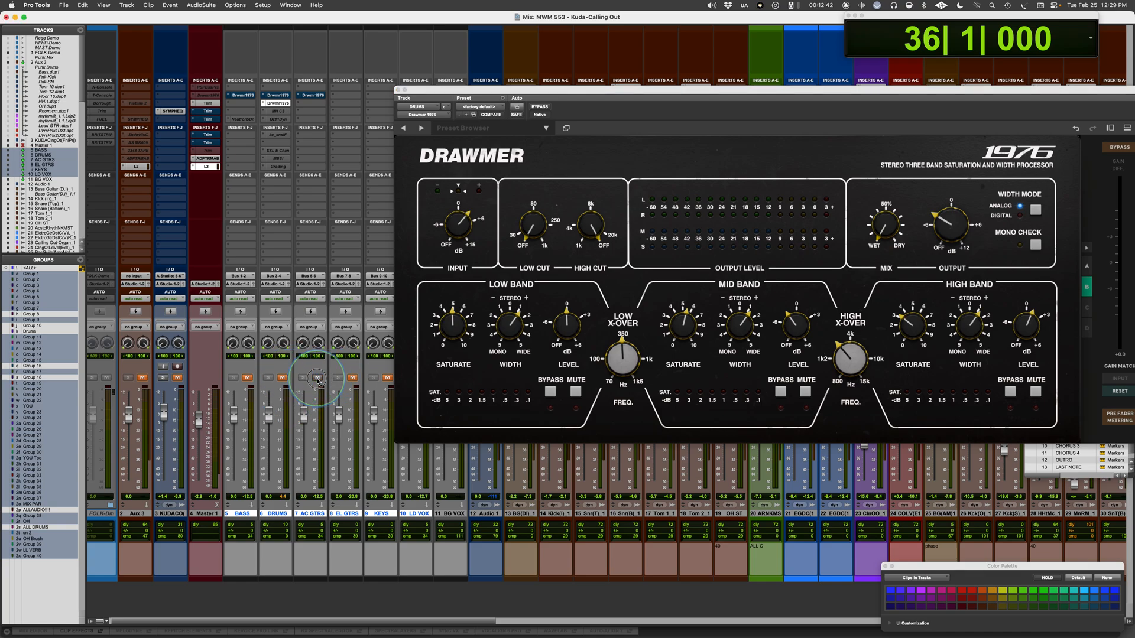
pyautogui.click(312, 97)
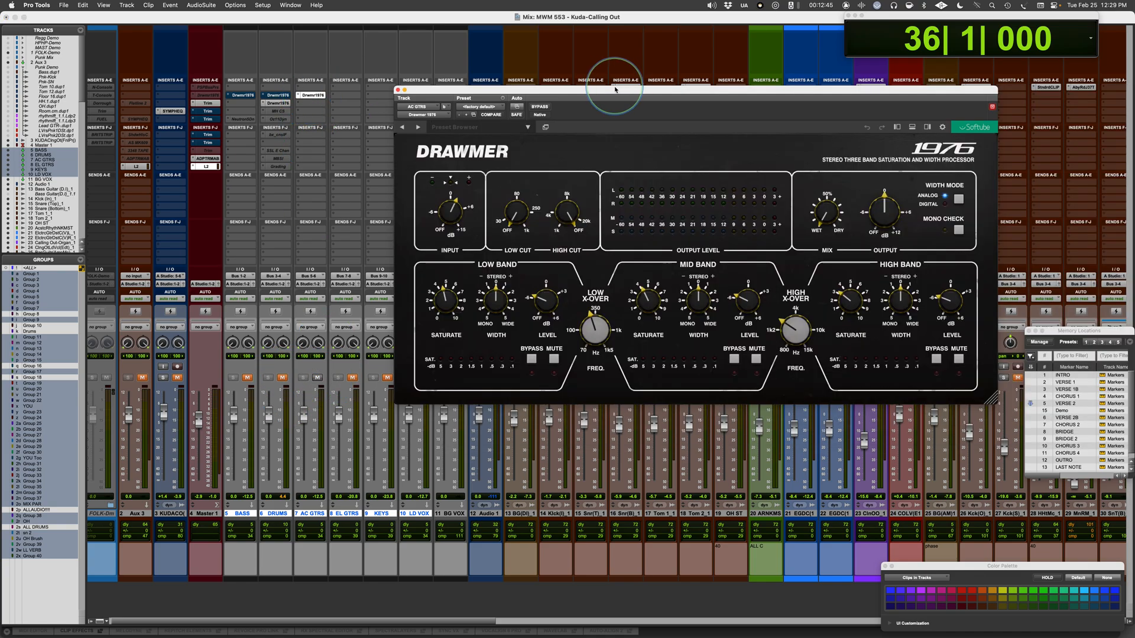
pyautogui.moveTo(615, 89); pyautogui.dragTo(401, 143)
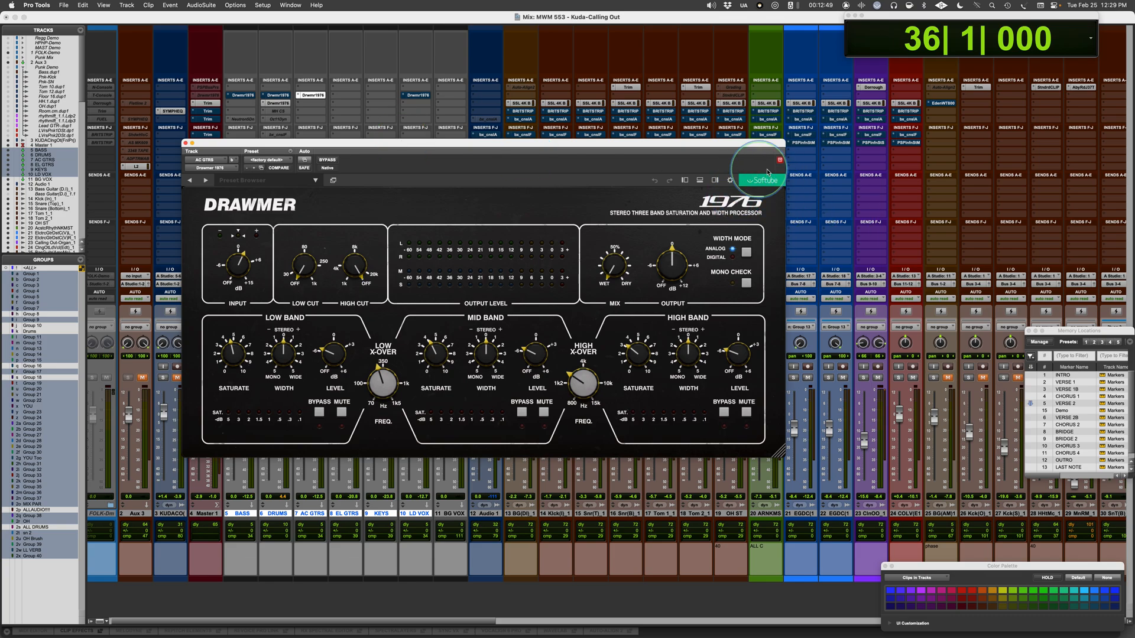
# Show the plug-in's output panel with the A/B/C/D slots and switch the acoustic guitars to setting B
pyautogui.click(730, 181)
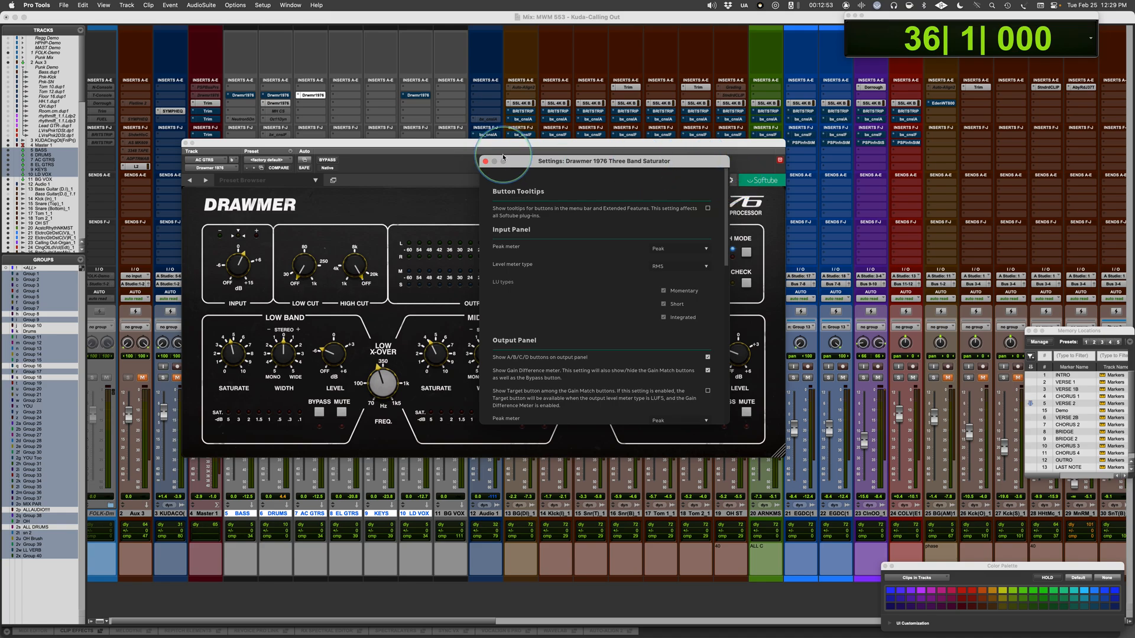
pyautogui.click(484, 162)
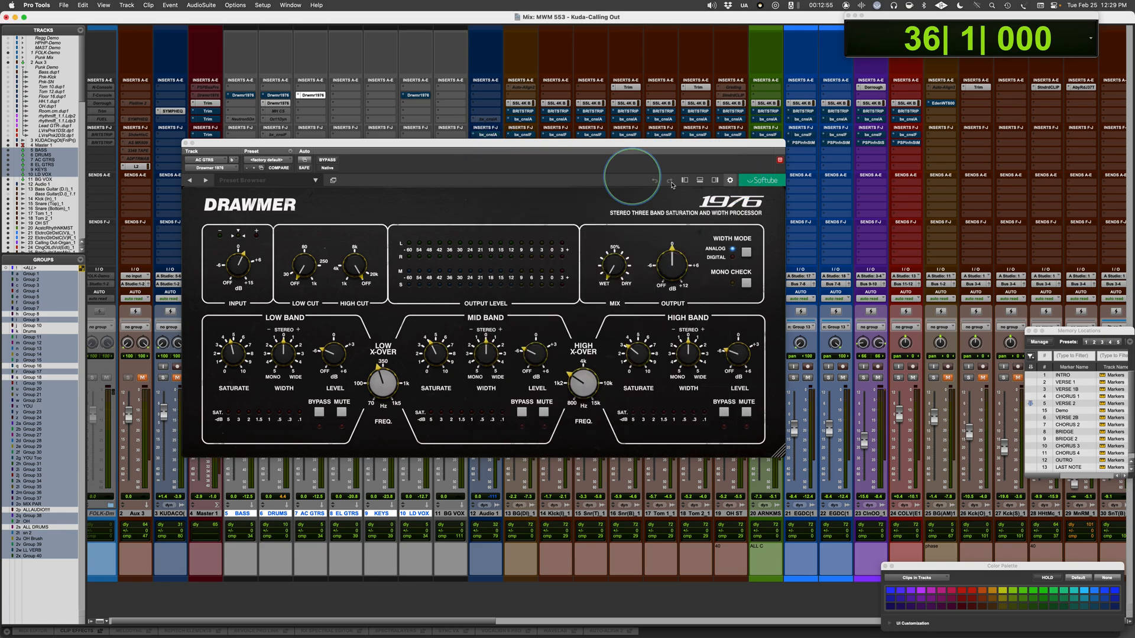
pyautogui.click(716, 180)
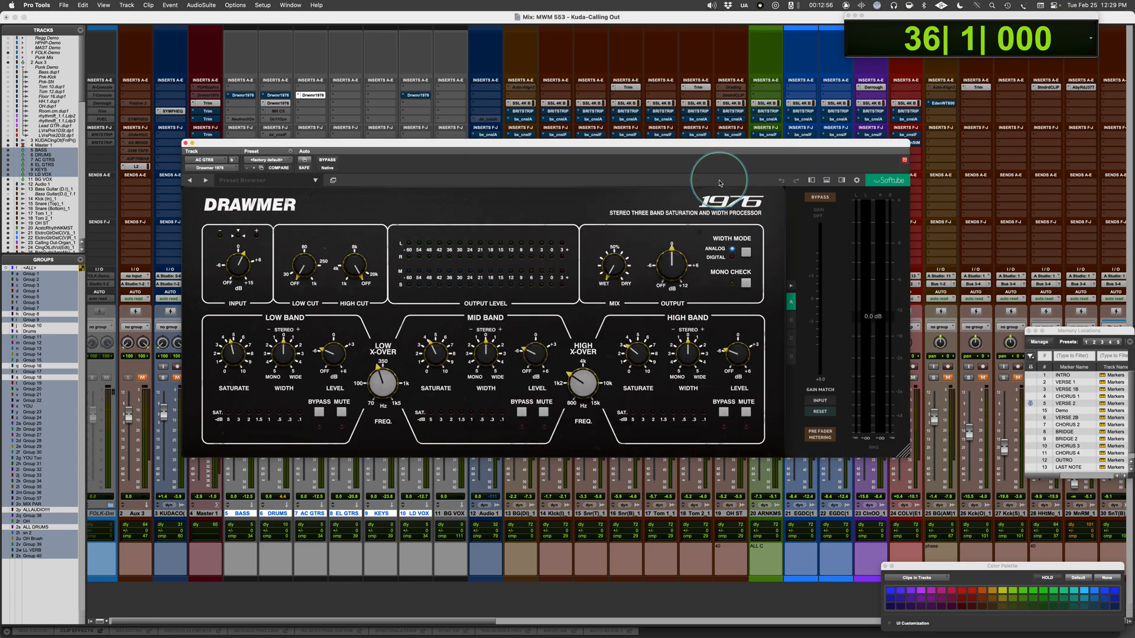
pyautogui.click(791, 321)
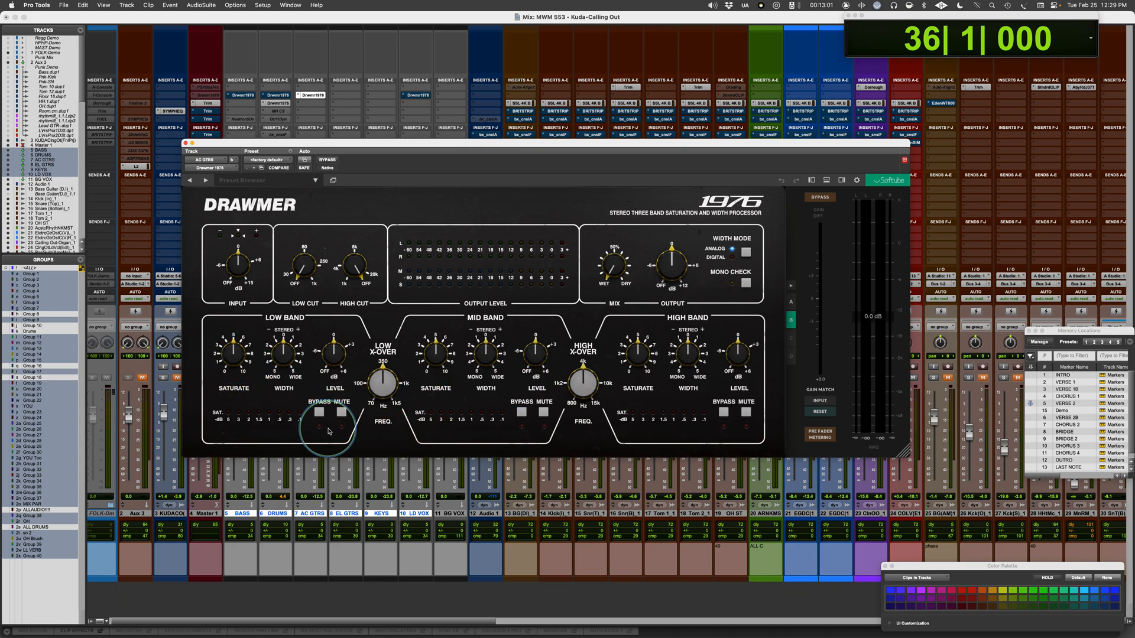
# Play the acoustic guitars, lower the output level slightly, and compare the level with the plug-in bypassed
pyautogui.press('space')
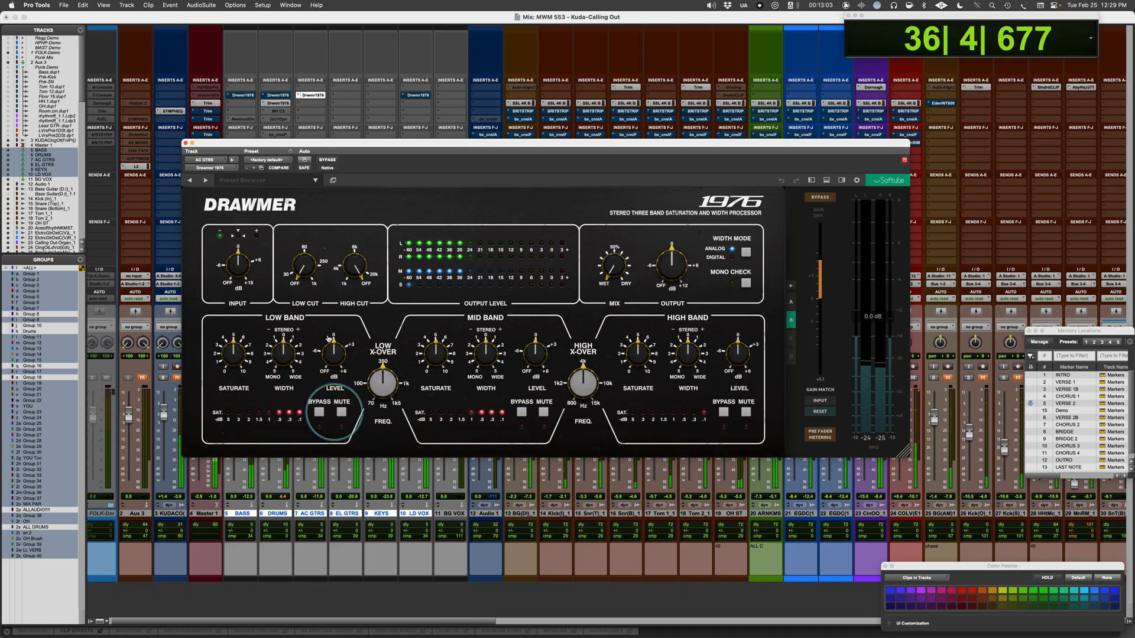
pyautogui.click(328, 161)
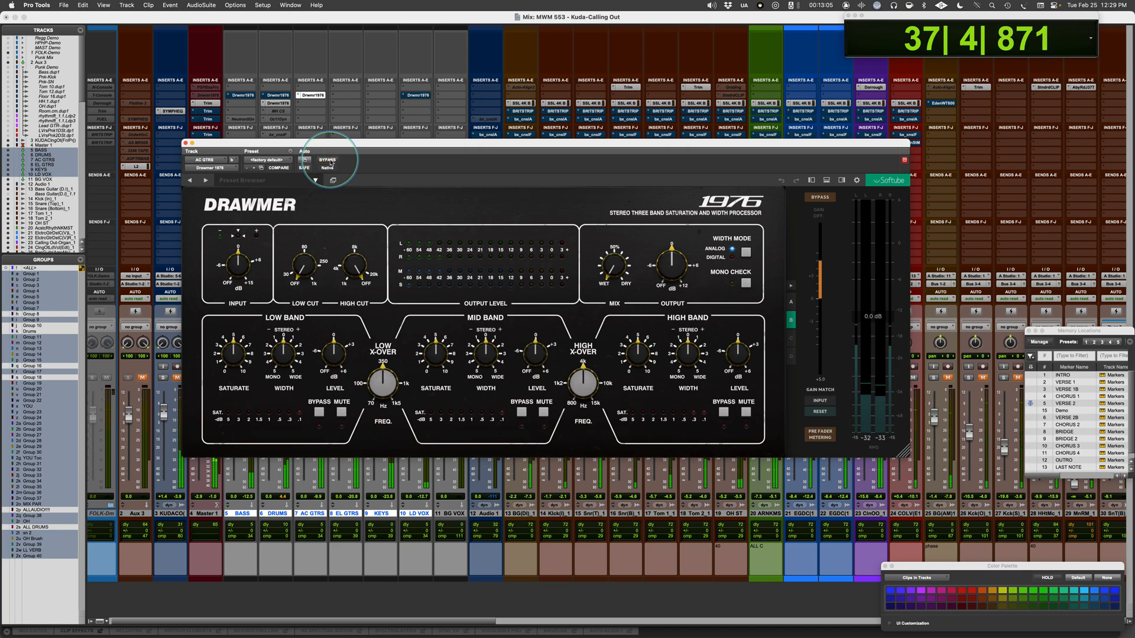
pyautogui.click(330, 161)
pyautogui.moveTo(677, 268); pyautogui.dragTo(675, 272)
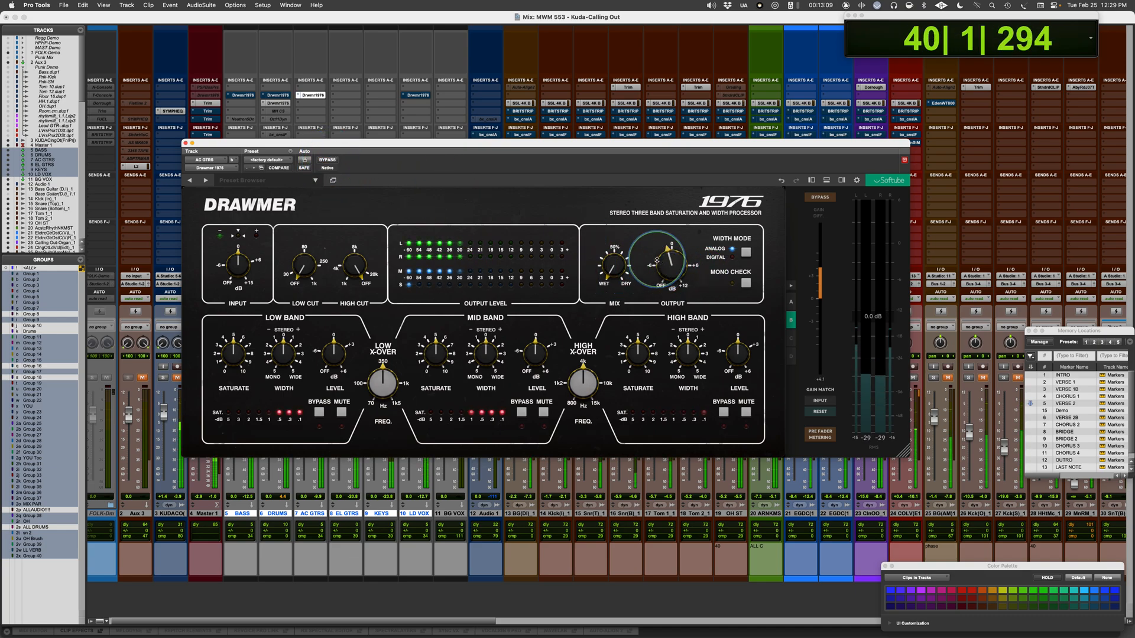
pyautogui.click(328, 160)
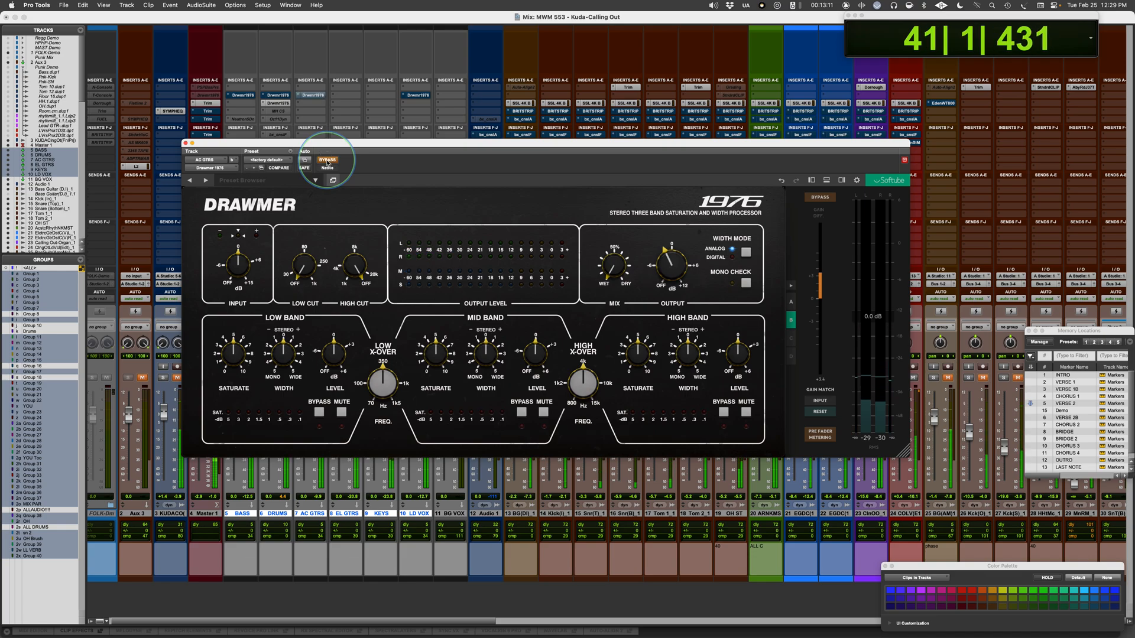
pyautogui.click(328, 160)
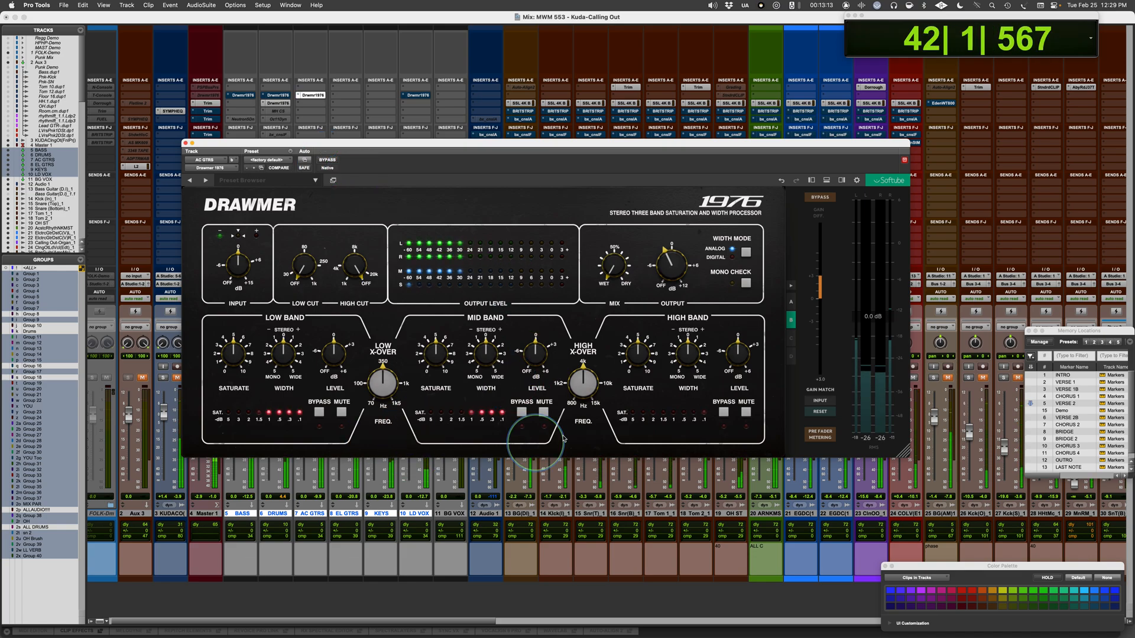
# Isolate the low band by muting the mid and high bands, play the guitars, and lower the low crossover frequency below 350 Hz
pyautogui.click(543, 412)
pyautogui.press('space')
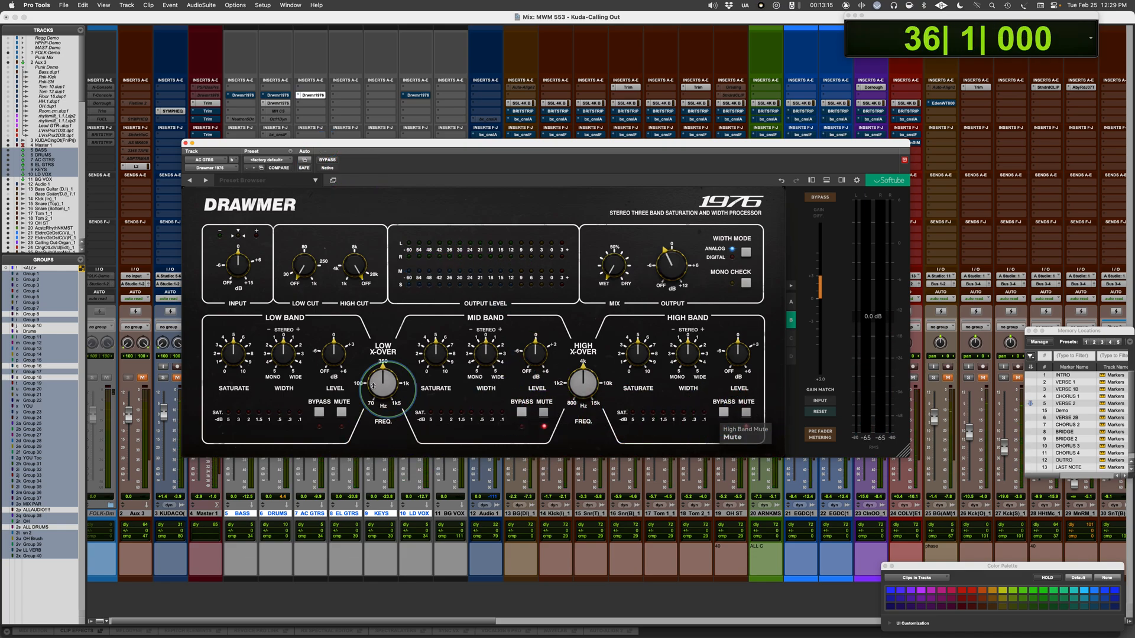
pyautogui.press('space')
pyautogui.moveTo(375, 383)
pyautogui.mouseDown()
pyautogui.moveTo(371, 401)
pyautogui.moveTo(374, 388)
pyautogui.mouseUp()
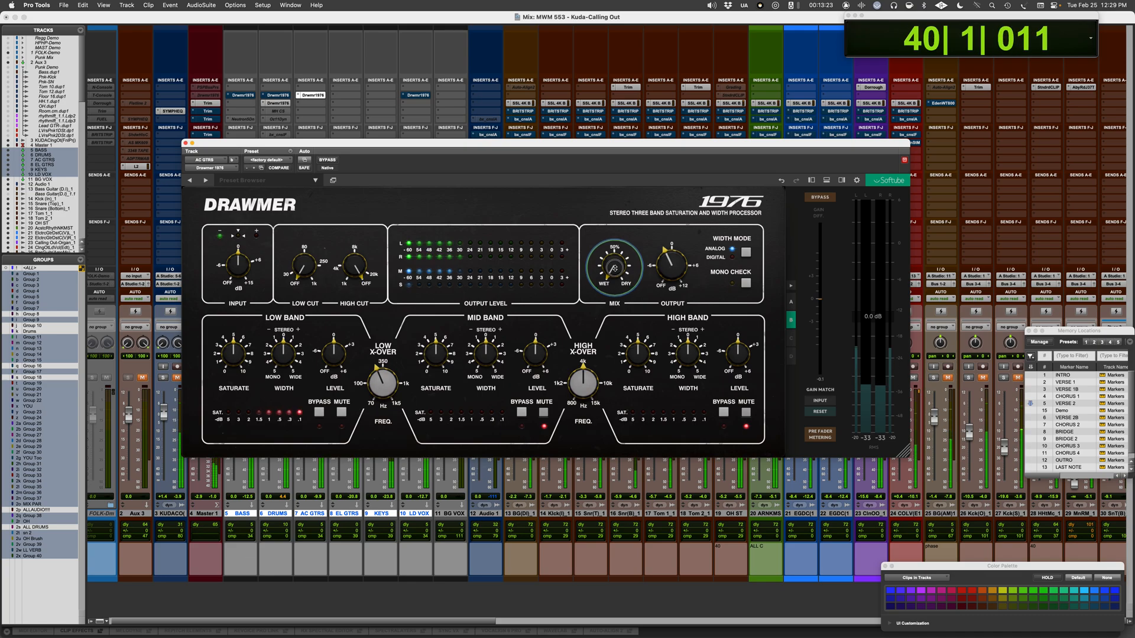
pyautogui.click(342, 412)
pyautogui.click(341, 412)
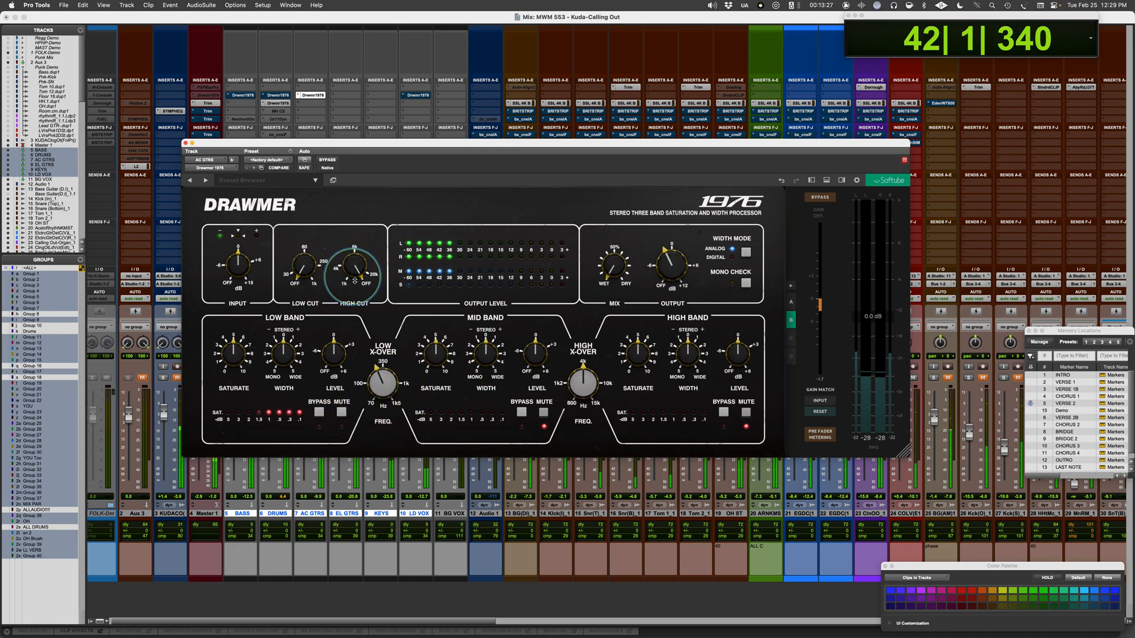
pyautogui.moveTo(382, 383)
pyautogui.mouseDown()
pyautogui.moveTo(375, 395)
pyautogui.moveTo(379, 383)
pyautogui.mouseUp()
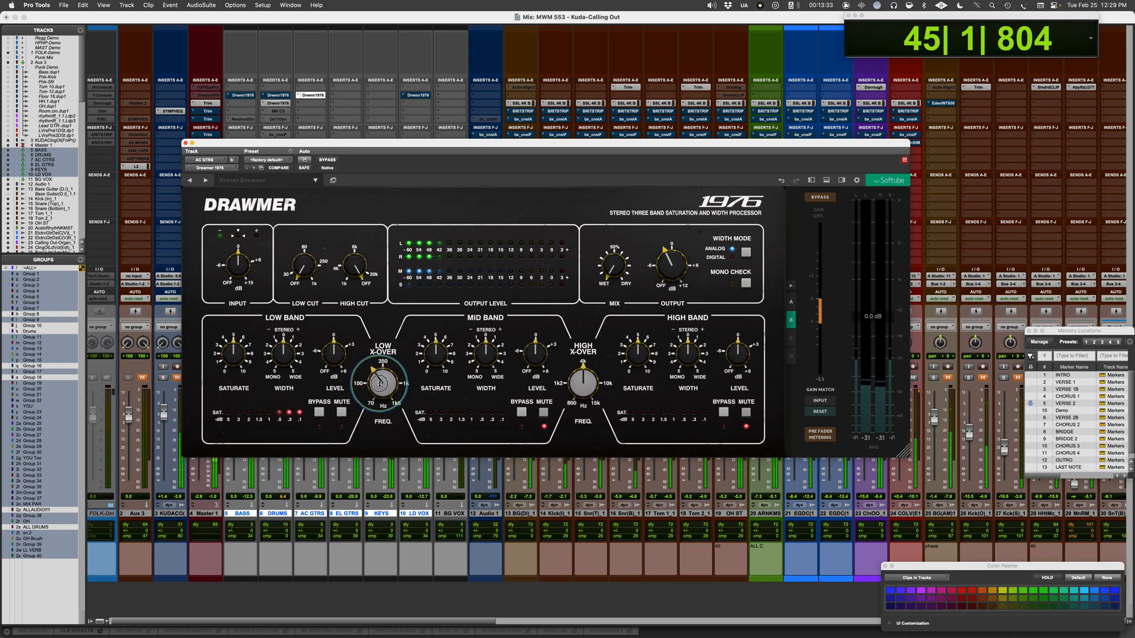
# Isolate the mid band and lower the high crossover frequency to about 1895 Hz
pyautogui.click(341, 412)
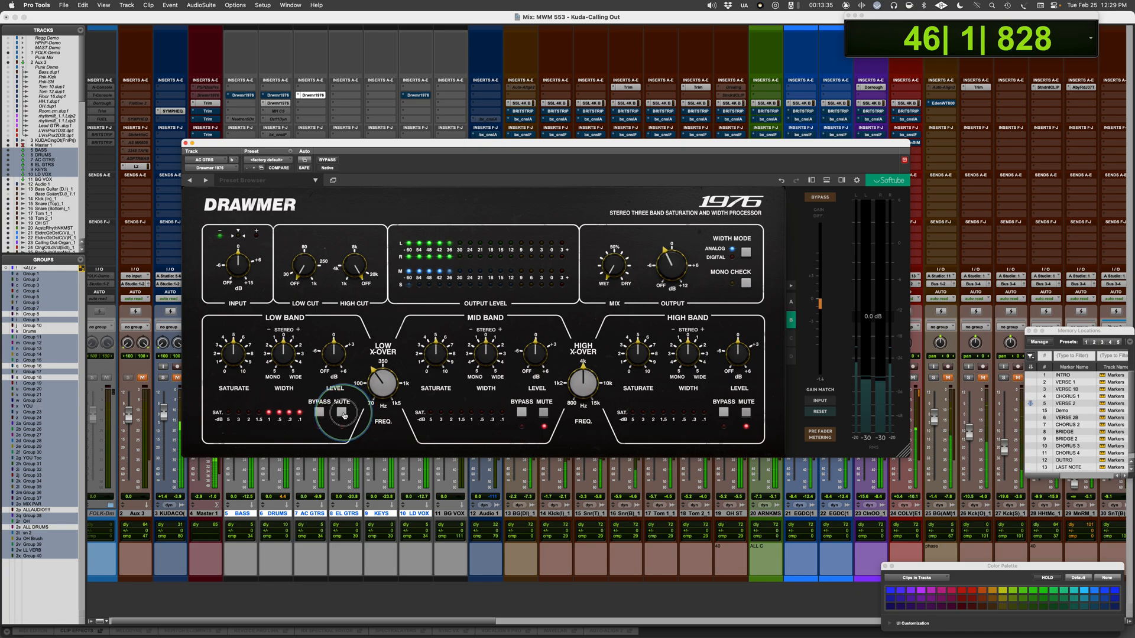
pyautogui.click(542, 412)
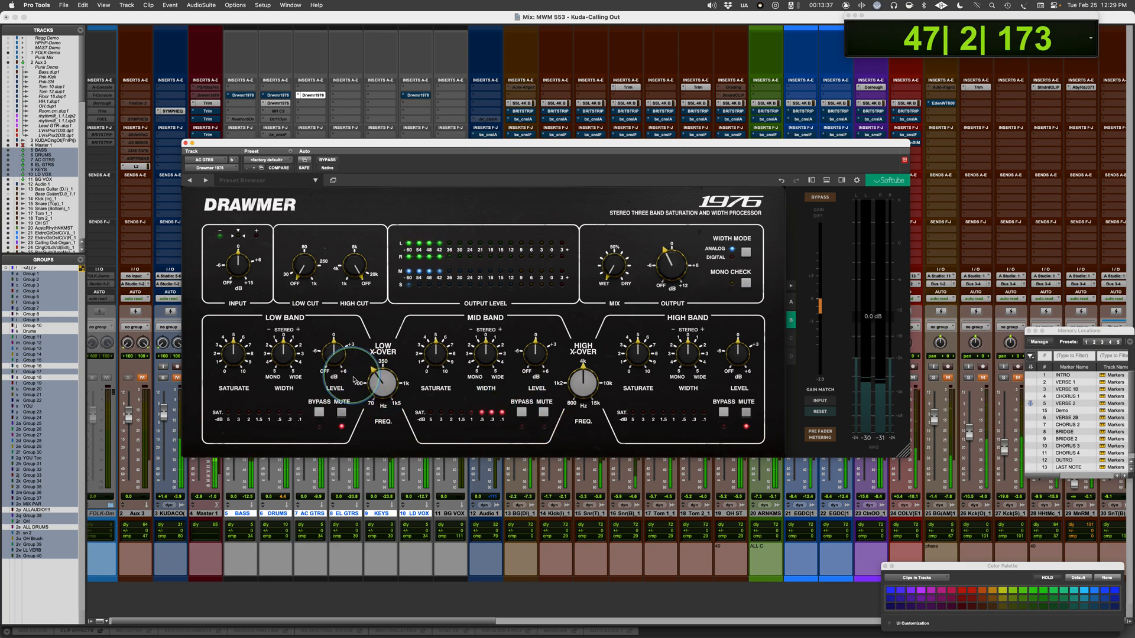
pyautogui.moveTo(576, 381); pyautogui.dragTo(571, 398)
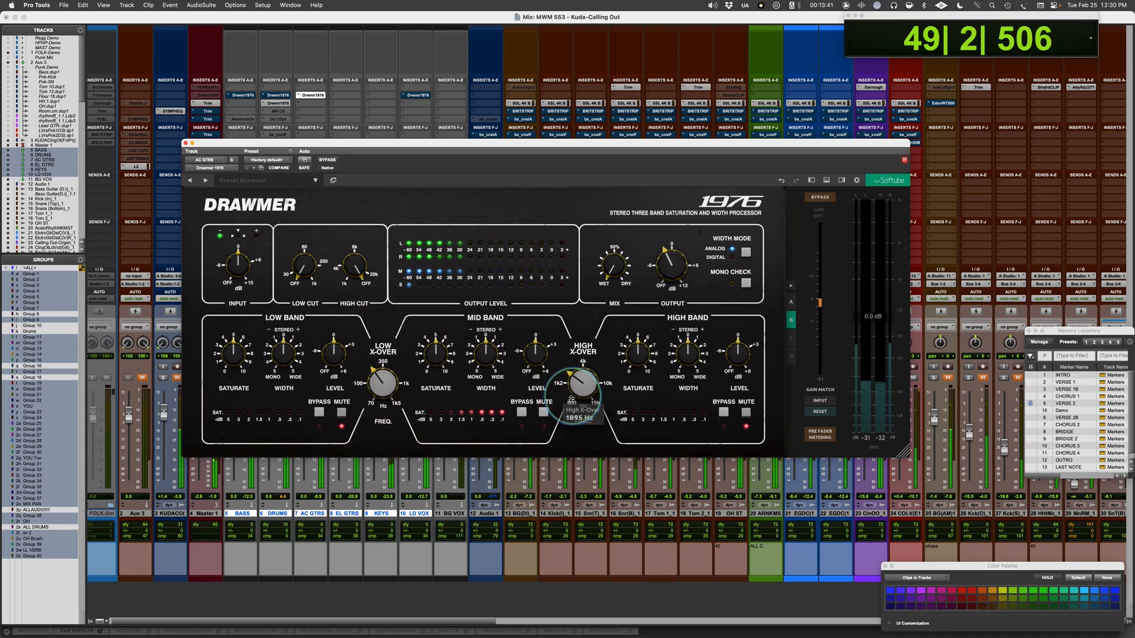
# Isolate the high band by muting the mid band, and raise the high crossover frequency slightly
pyautogui.click(543, 412)
pyautogui.click(747, 413)
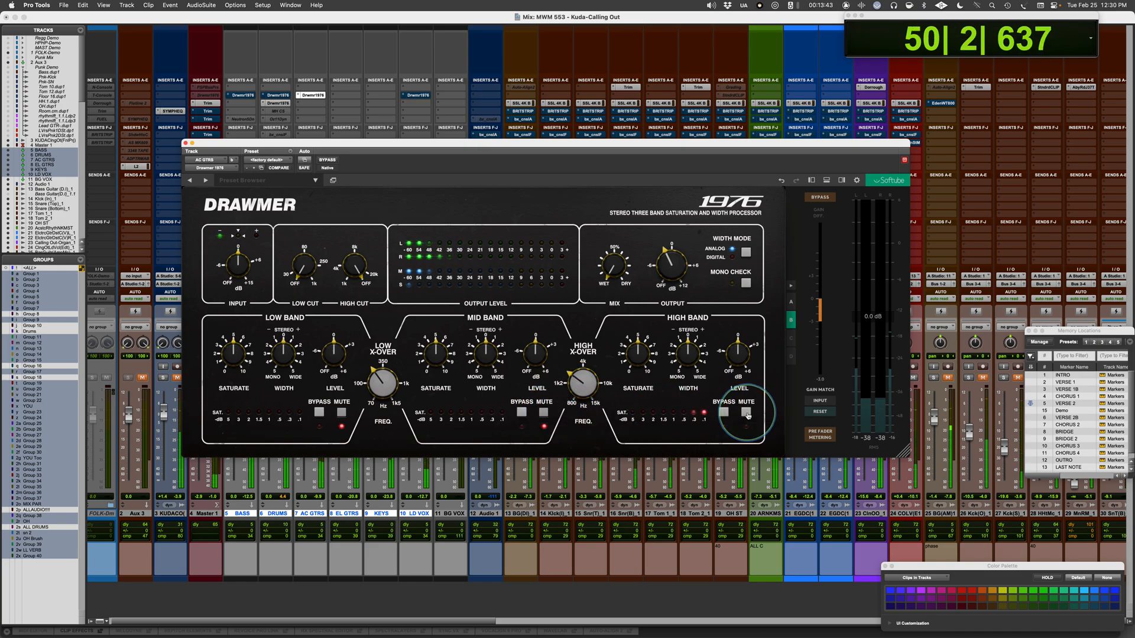
pyautogui.moveTo(584, 385); pyautogui.dragTo(586, 381)
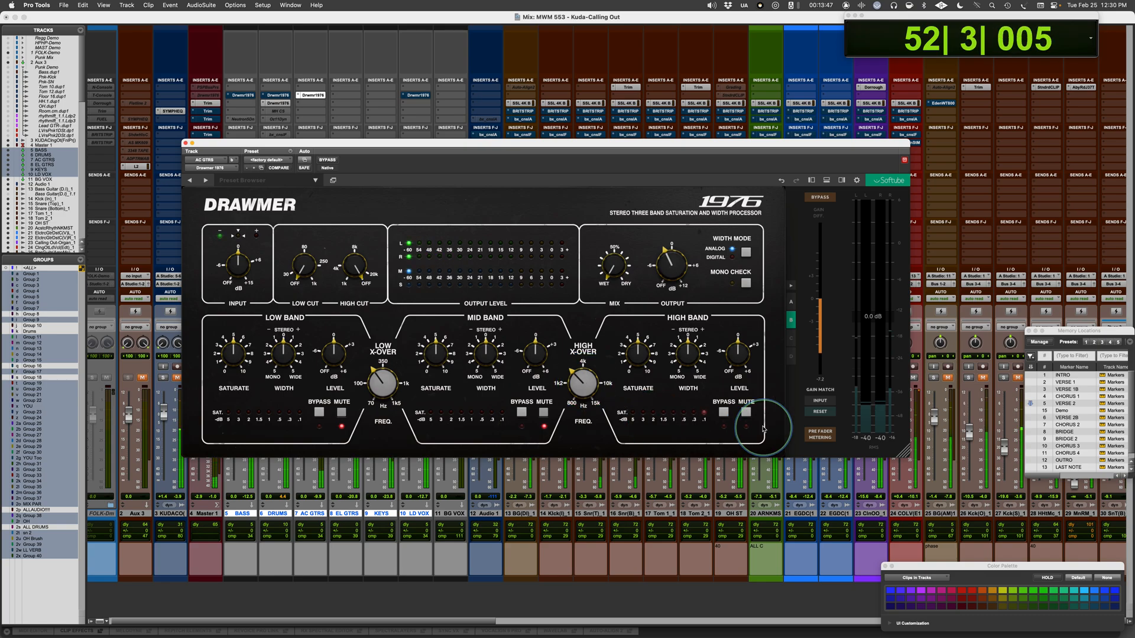
# Recheck the mid and low bands in isolation, fine-tune the low crossover frequency, and stop playback
pyautogui.click(746, 412)
pyautogui.click(547, 413)
pyautogui.click(547, 414)
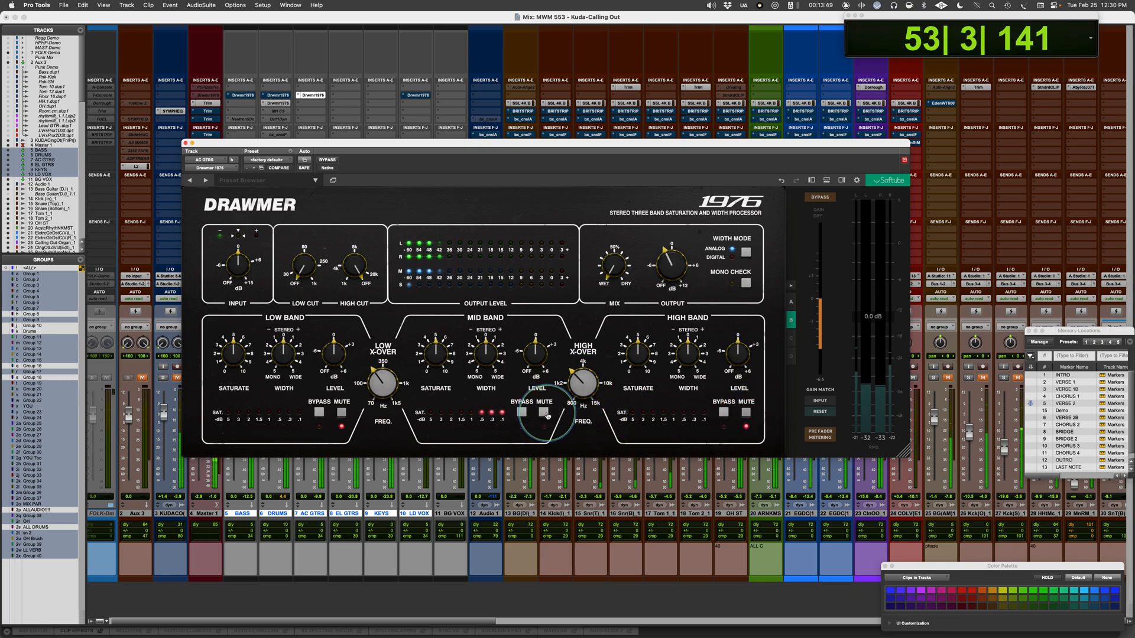
pyautogui.click(343, 412)
pyautogui.moveTo(379, 385); pyautogui.dragTo(377, 388)
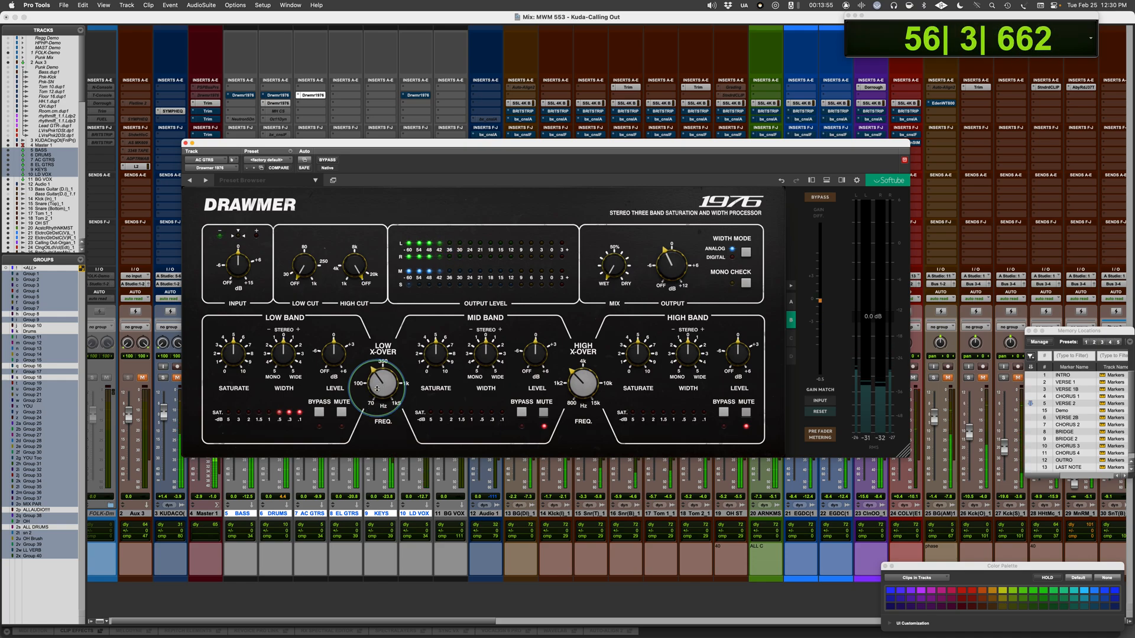
pyautogui.press('space')
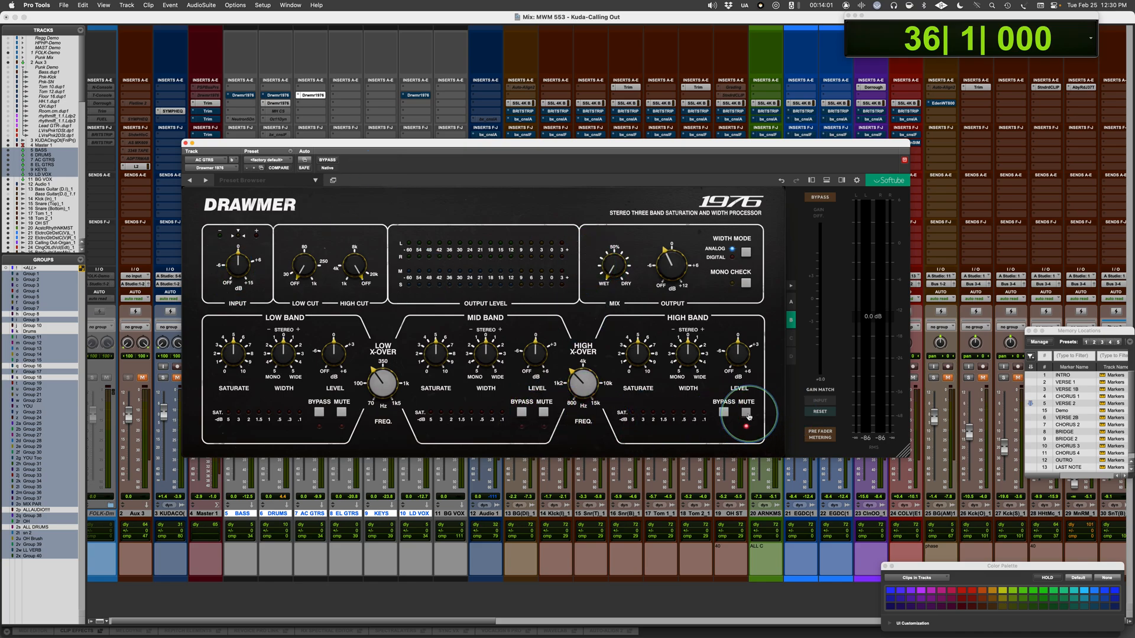
# Play the low band alone, raise the plug-in's input gain, and lower its output level to compensate
pyautogui.click(543, 412)
pyautogui.press('space')
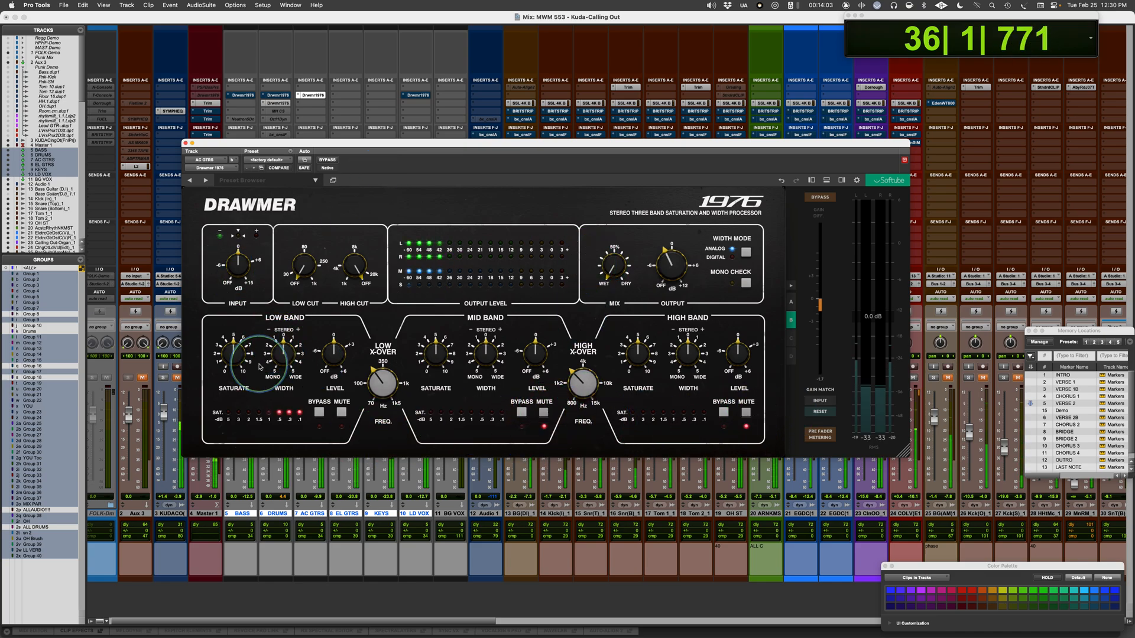
pyautogui.moveTo(237, 268); pyautogui.dragTo(238, 255)
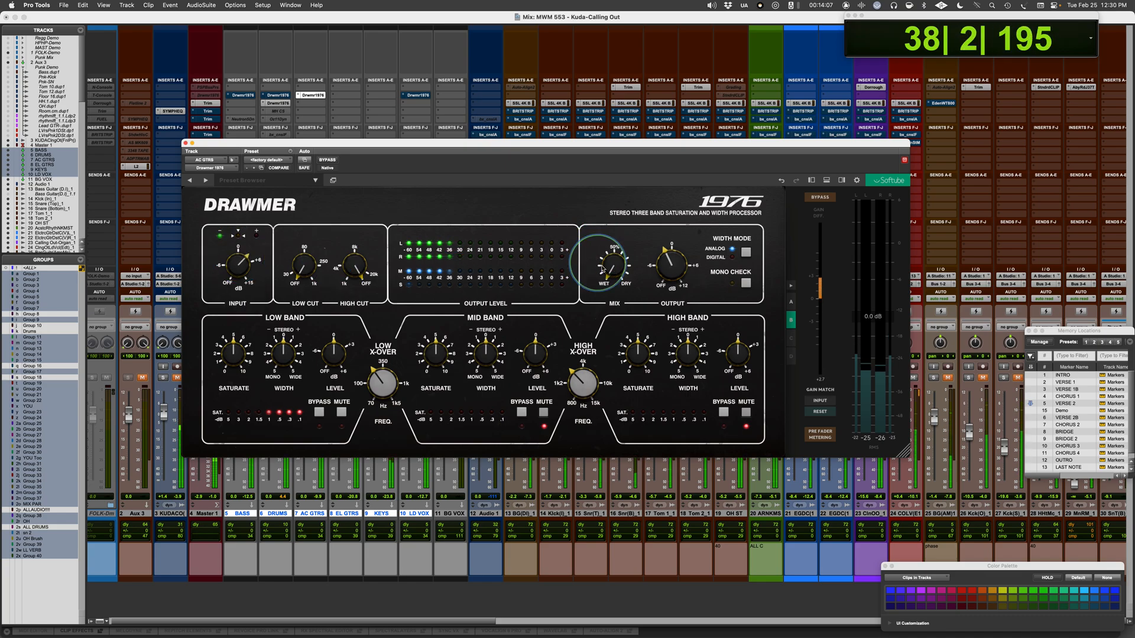
pyautogui.moveTo(670, 268); pyautogui.dragTo(671, 272)
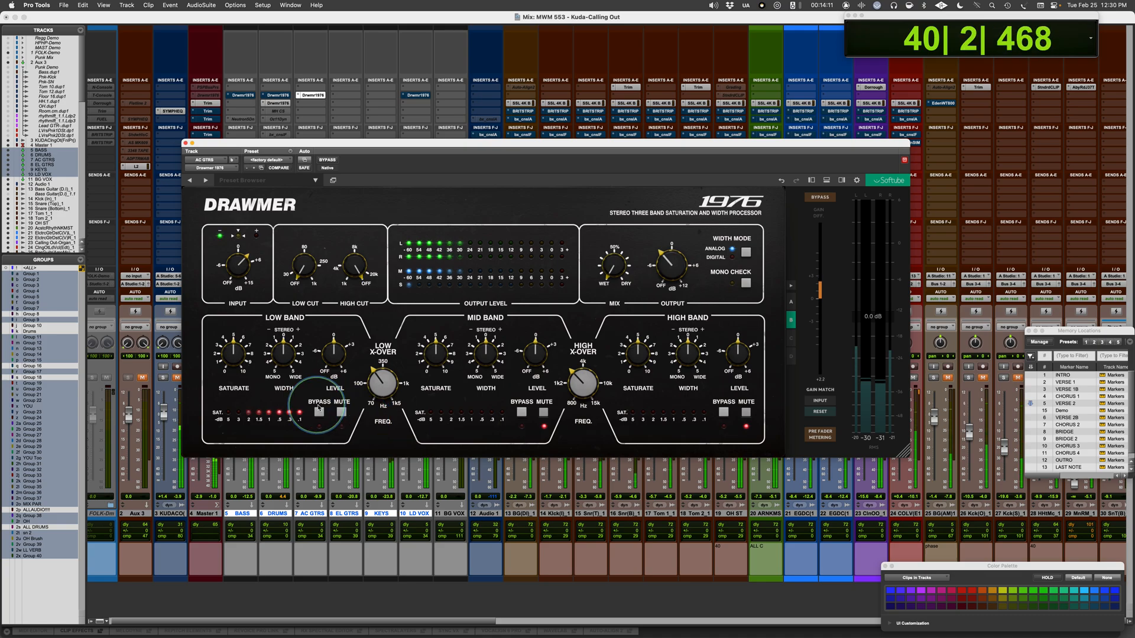
# Raise the low band saturation and lower its level to about -5 dB, comparing against the low band bypass
pyautogui.moveTo(227, 350); pyautogui.dragTo(226, 337)
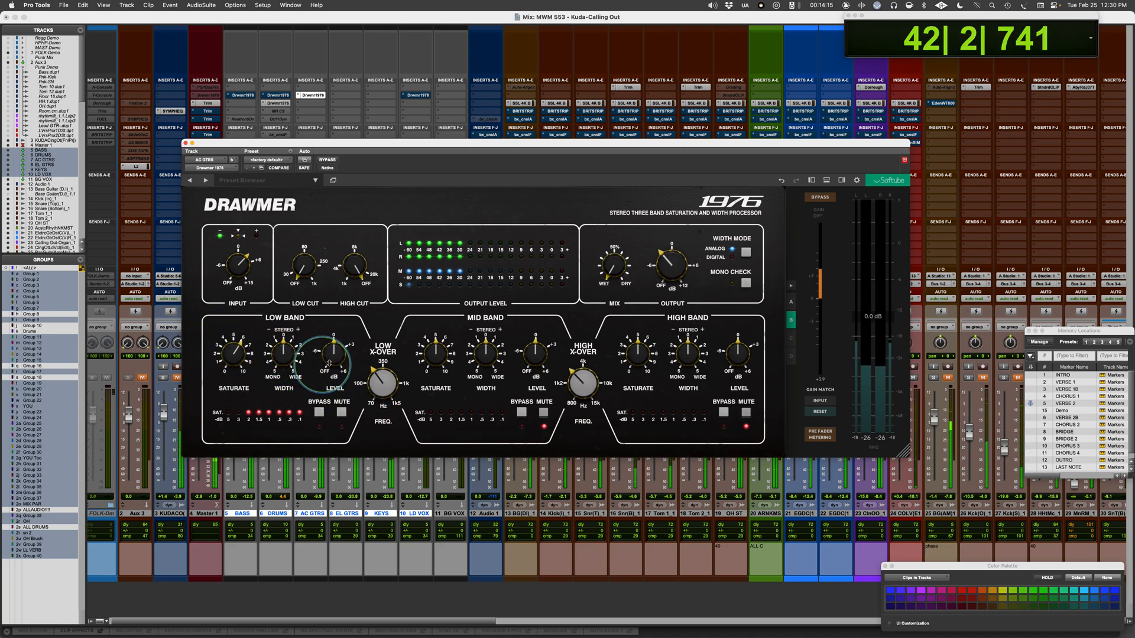
pyautogui.moveTo(332, 353)
pyautogui.mouseDown()
pyautogui.moveTo(326, 429)
pyautogui.moveTo(328, 362)
pyautogui.mouseUp()
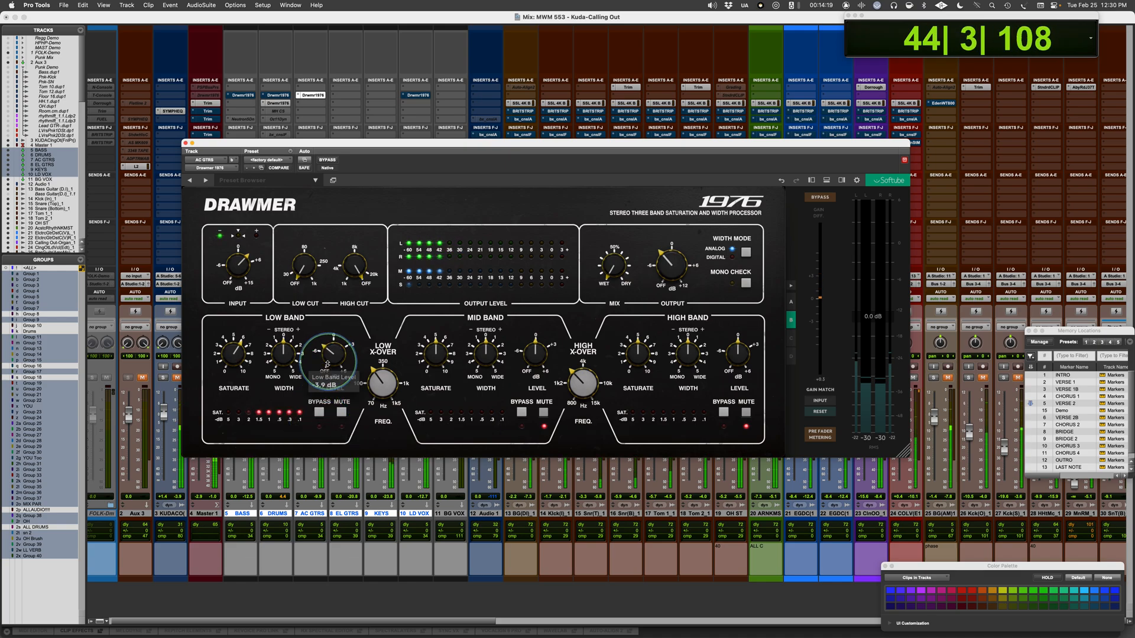
pyautogui.click(318, 412)
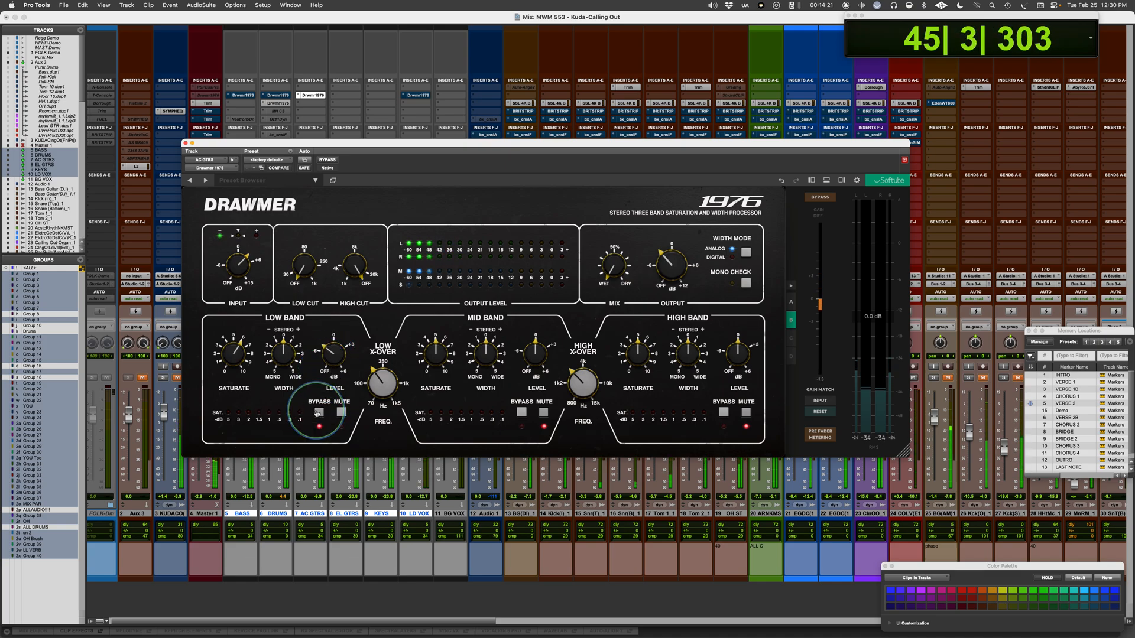
pyautogui.click(318, 412)
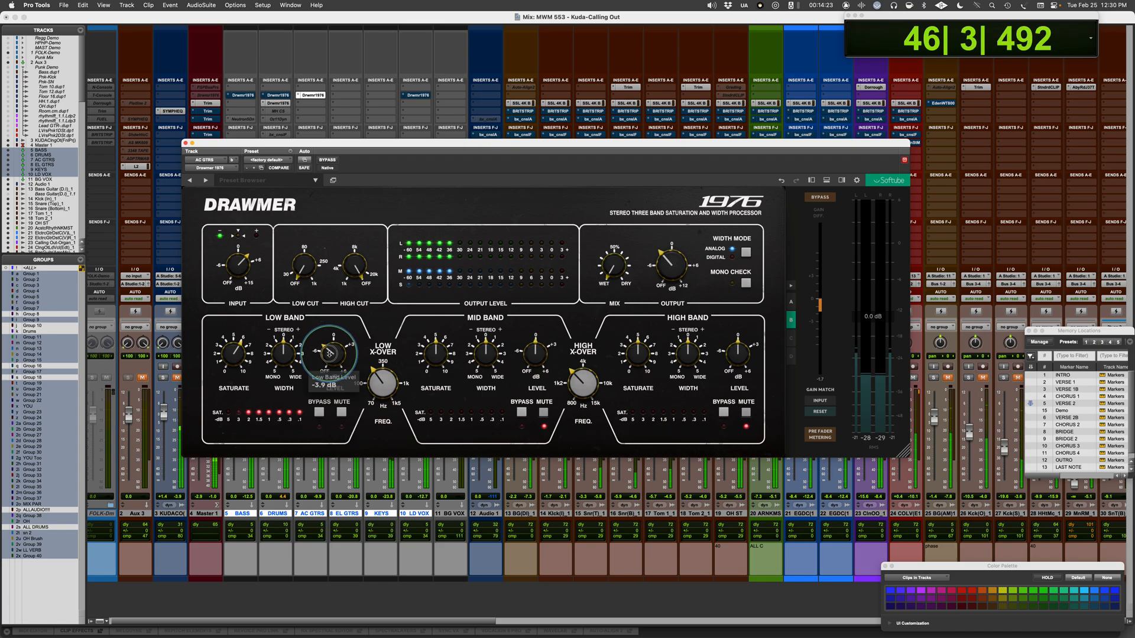
pyautogui.moveTo(329, 354); pyautogui.dragTo(328, 357)
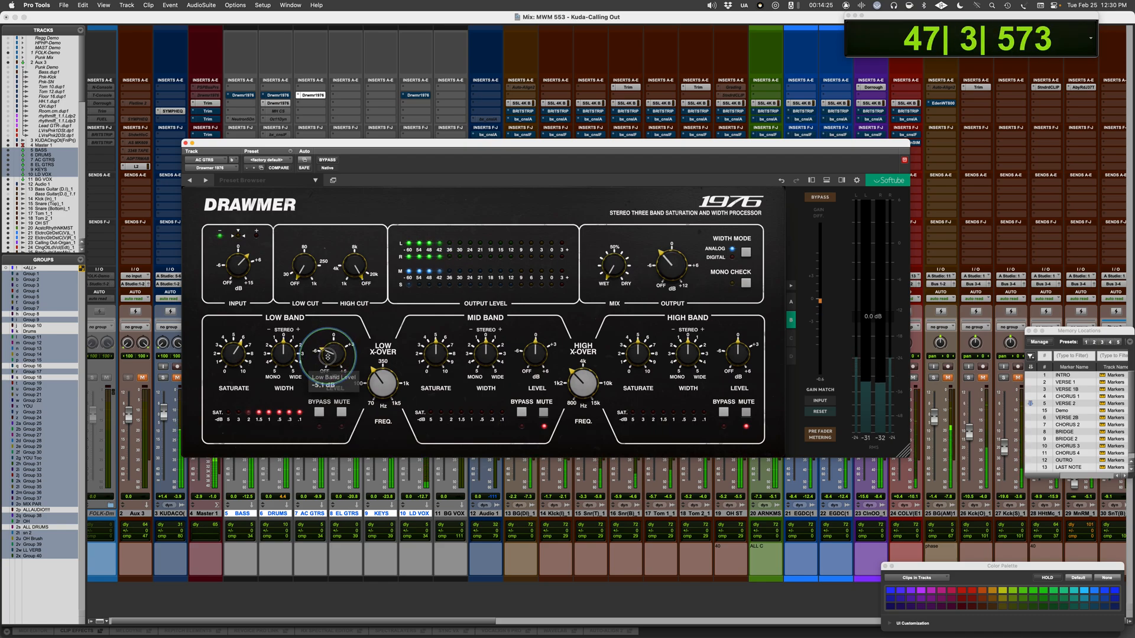
# Restart playback with only the mid band audible and set the mid band saturation to 3.90
pyautogui.press('space')
pyautogui.click(545, 411)
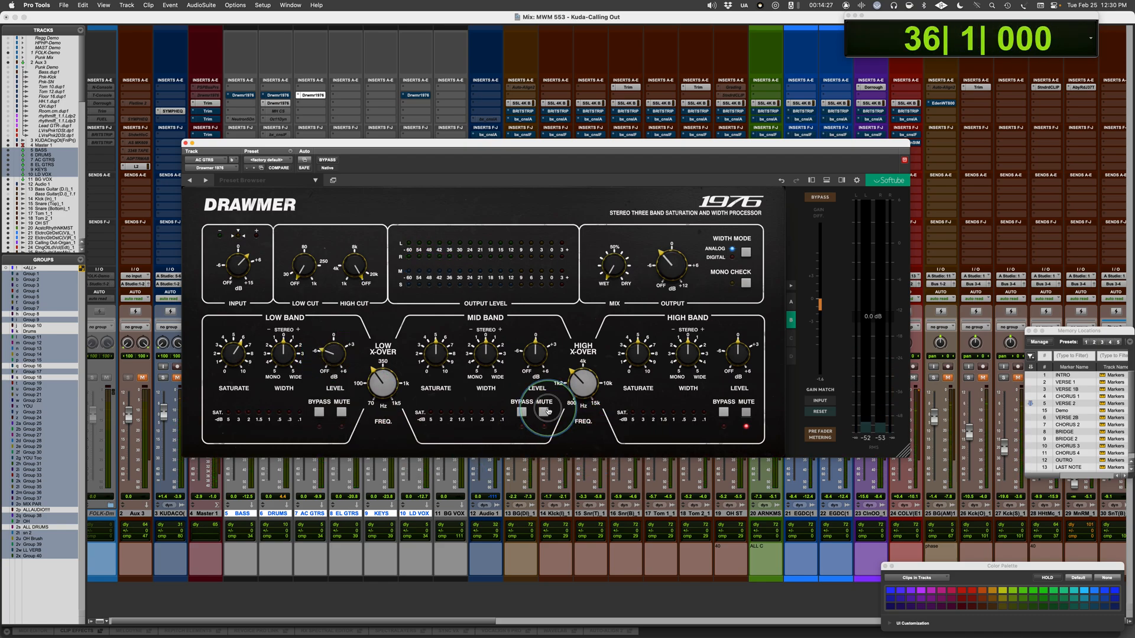
pyautogui.click(341, 412)
pyautogui.press('space')
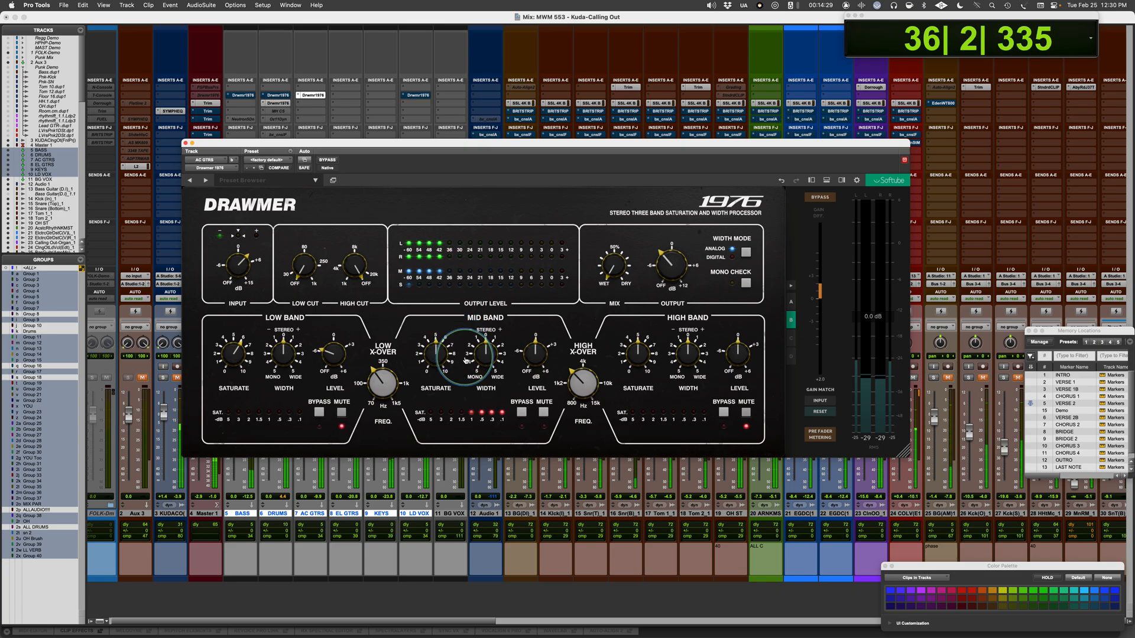
pyautogui.moveTo(430, 359)
pyautogui.mouseDown()
pyautogui.moveTo(432, 334)
pyautogui.moveTo(428, 370)
pyautogui.mouseUp()
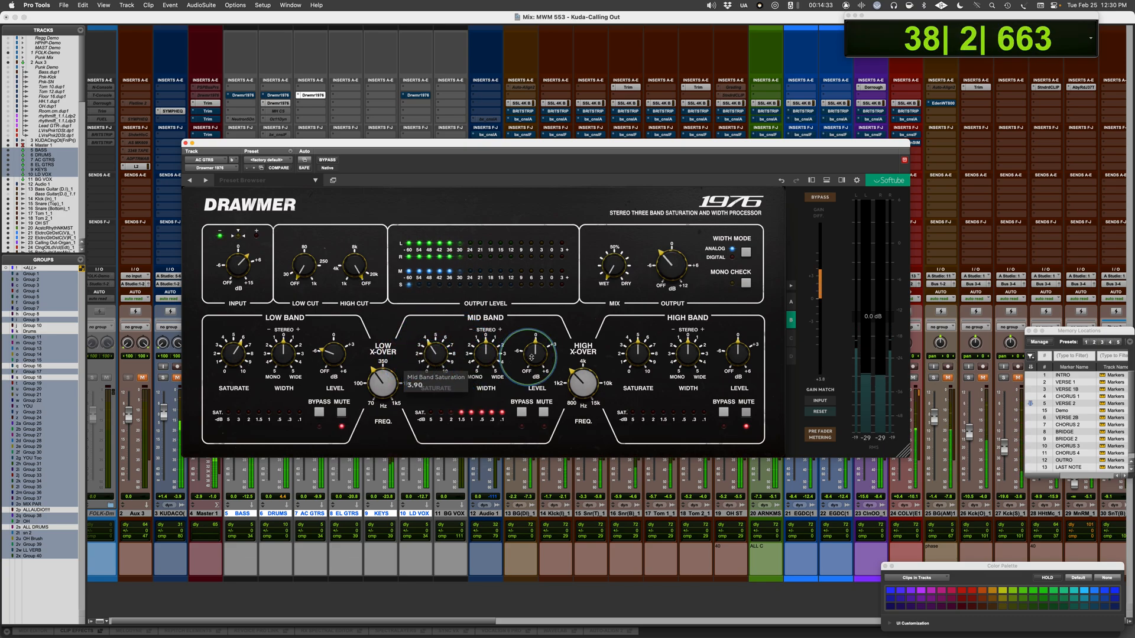
# Compare the mid band with its bypass and trim its level to about -1.8 dB
pyautogui.click(526, 414)
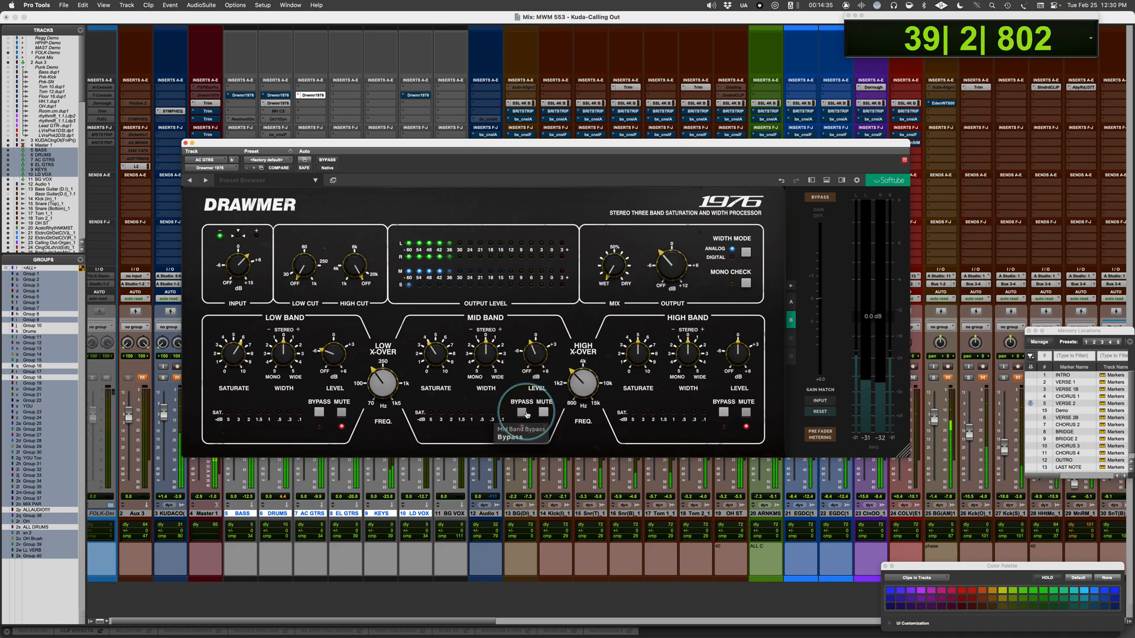
pyautogui.click(526, 414)
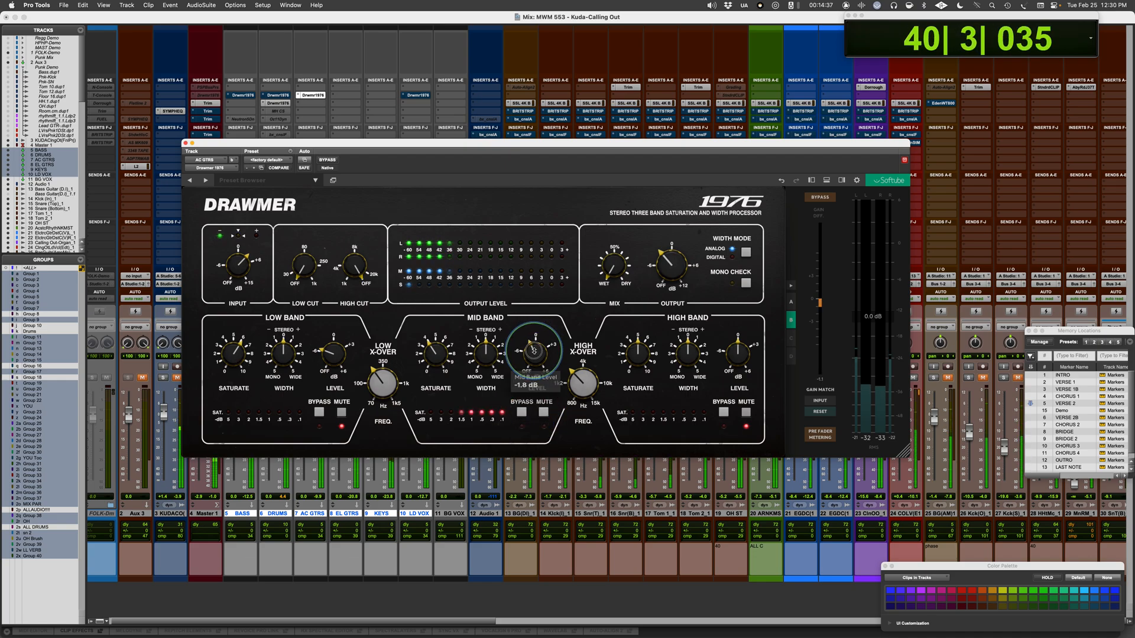
pyautogui.moveTo(534, 350); pyautogui.dragTo(534, 349)
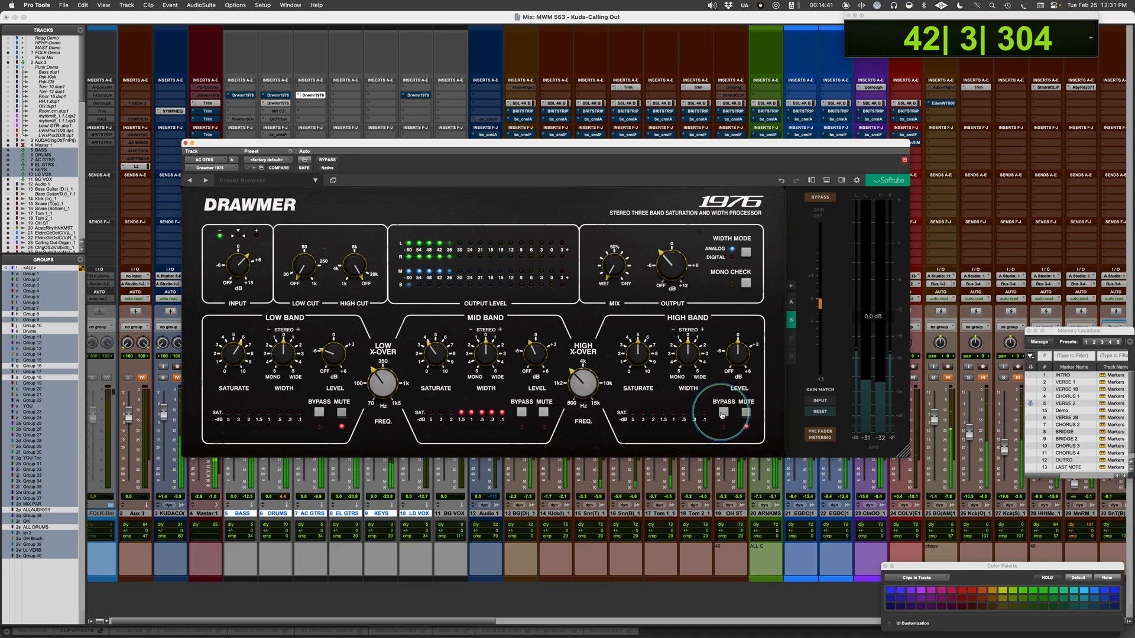
# Isolate the high band, raise its saturation, and lower its level to about -3.6 dB
pyautogui.click(746, 412)
pyautogui.click(543, 412)
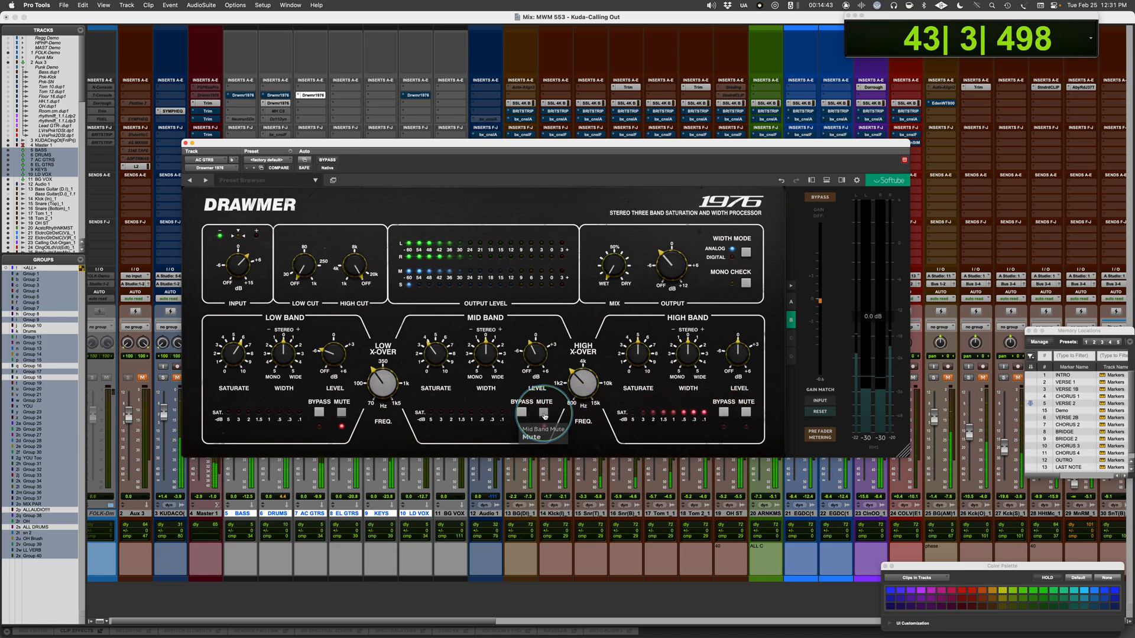
pyautogui.moveTo(637, 352); pyautogui.dragTo(637, 335)
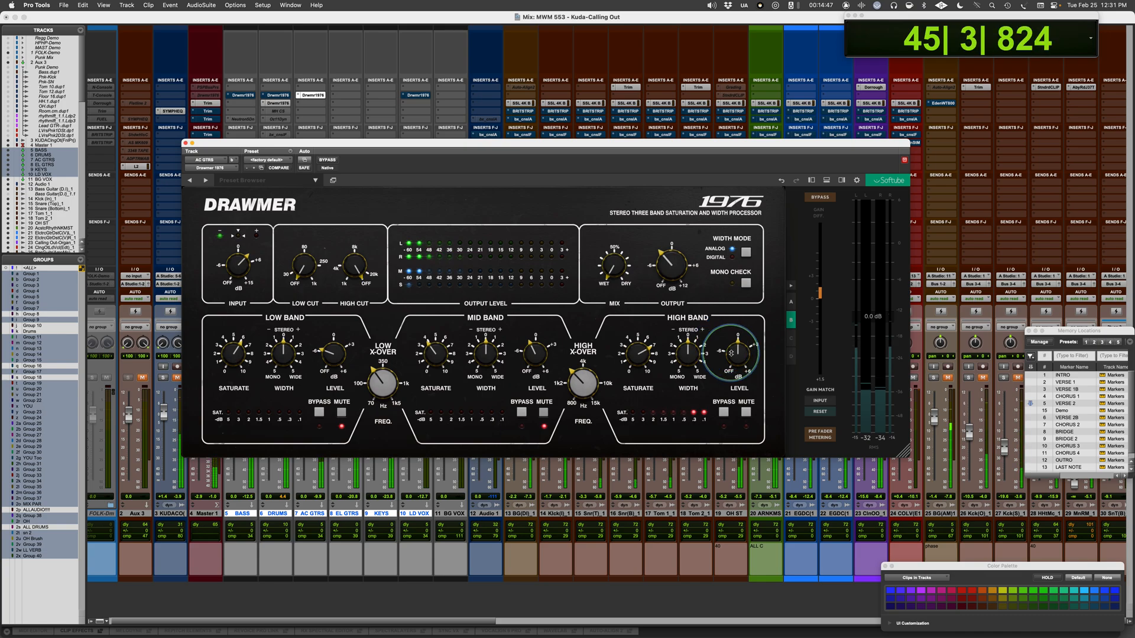
pyautogui.moveTo(731, 353); pyautogui.dragTo(728, 363)
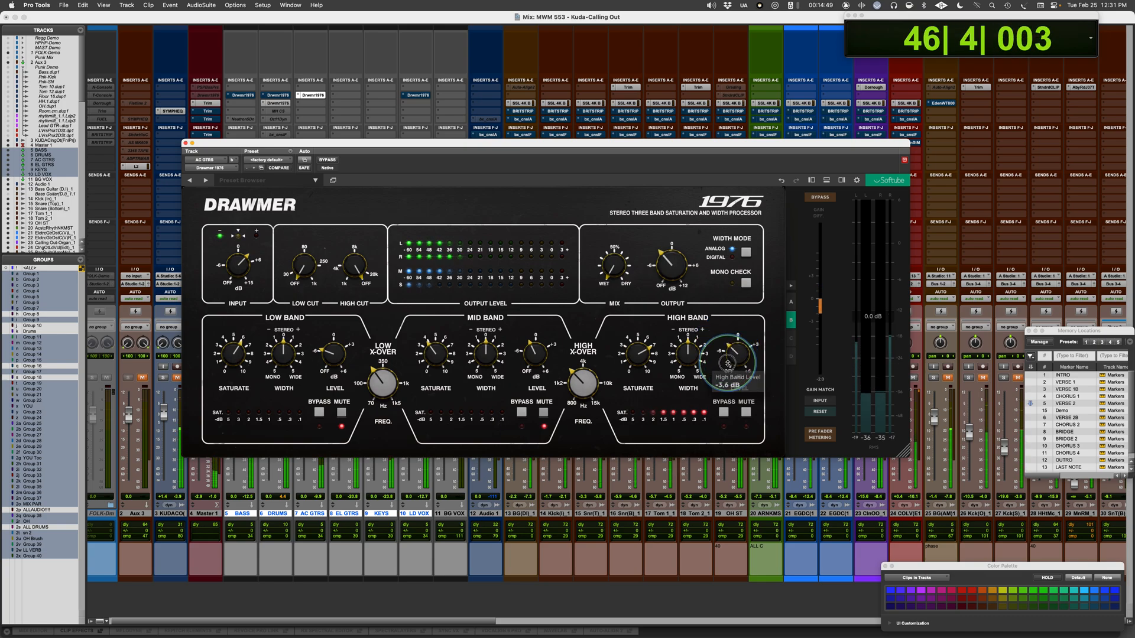
# Compare the high band with its bypass twice while trimming its level, and stop playback
pyautogui.click(723, 412)
pyautogui.click(723, 412)
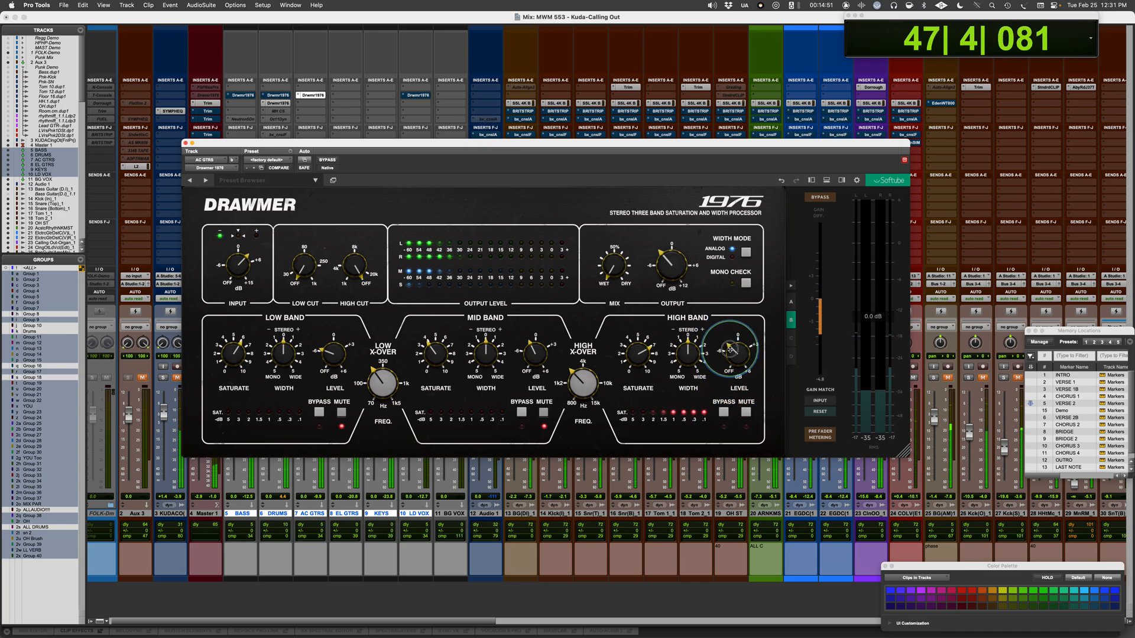
pyautogui.click(722, 412)
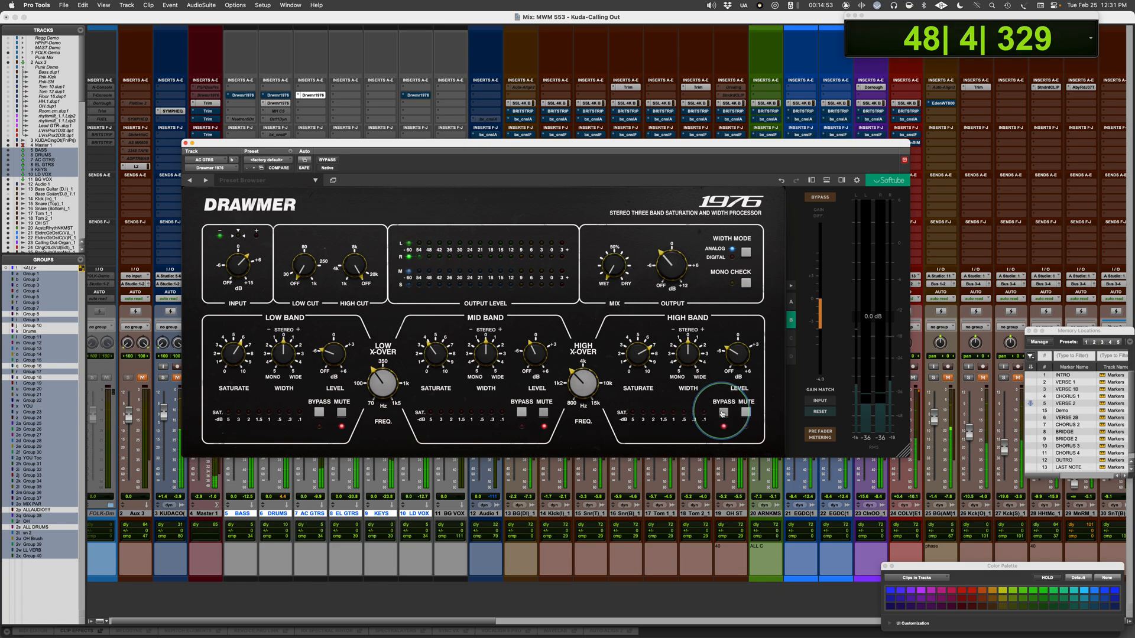
pyautogui.click(722, 412)
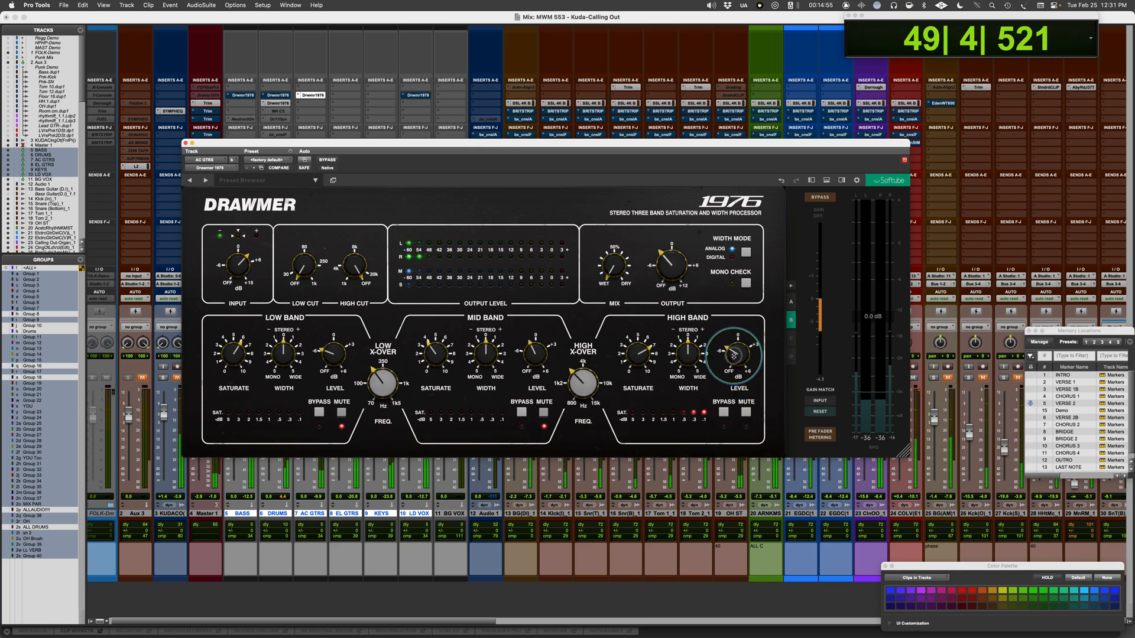
pyautogui.press('space')
# Unmute the mid and low bands, play the acoustic guitars through all three bands, and bypass the whole plug-in for comparison
pyautogui.click(543, 412)
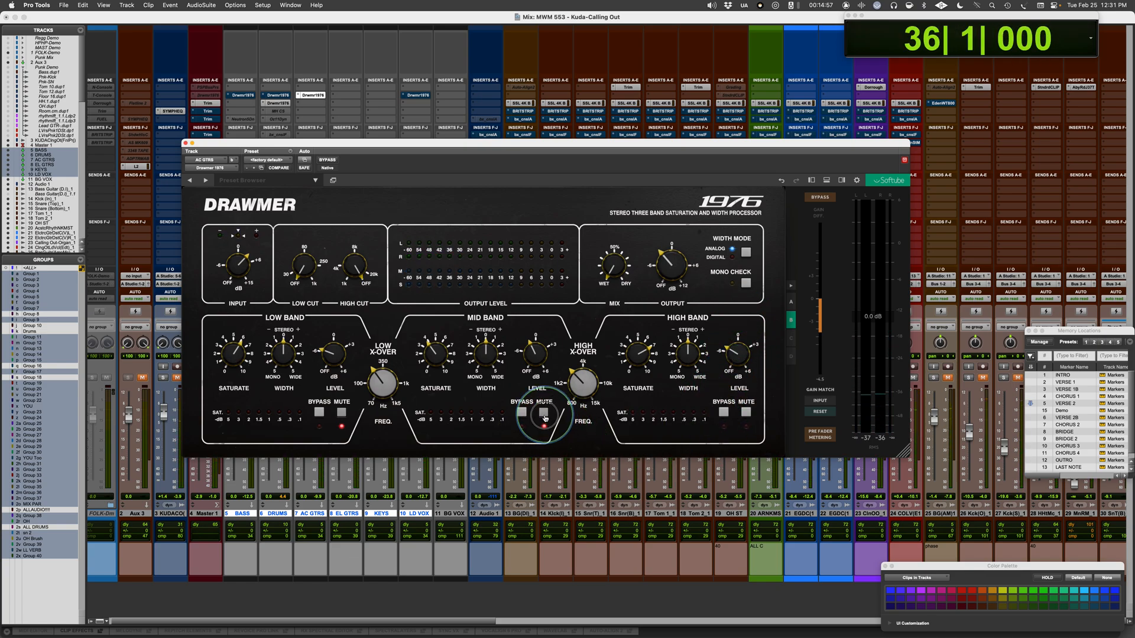
pyautogui.click(341, 412)
pyautogui.press('space')
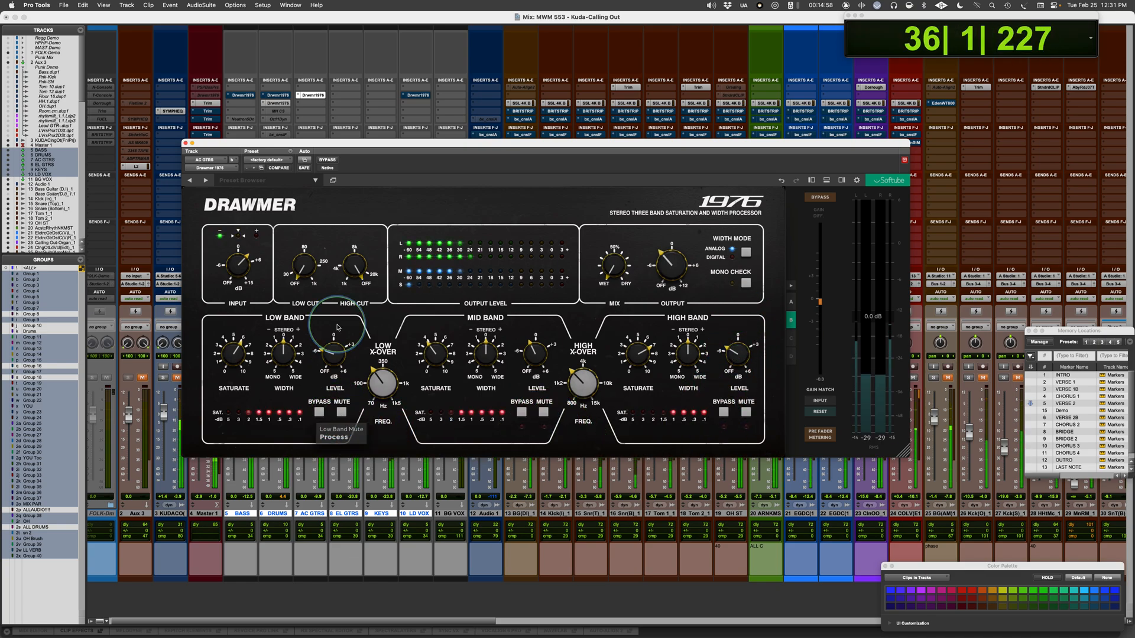
pyautogui.click(329, 160)
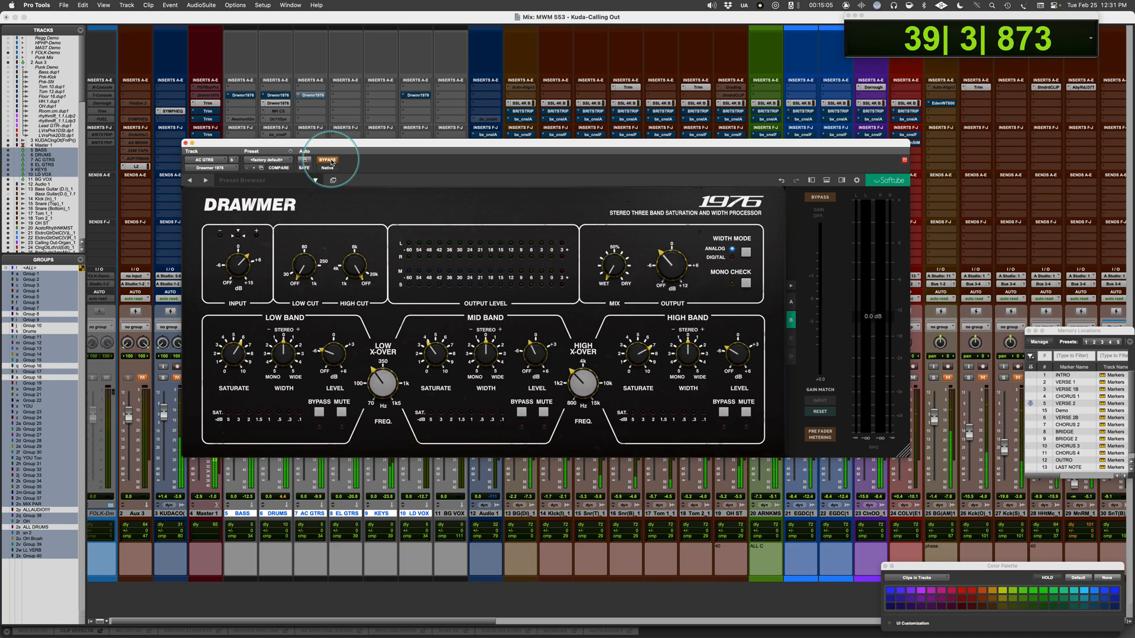
# Take the plug-in out of bypass and nudge the low band's width on the acoustic guitars
pyautogui.click(328, 160)
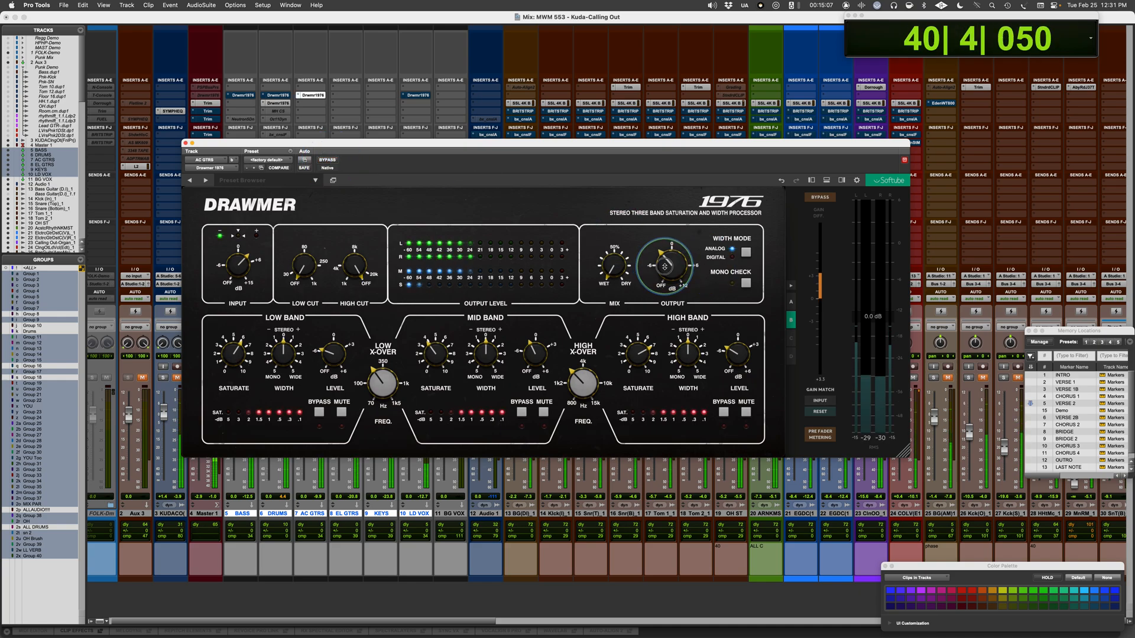
pyautogui.moveTo(287, 356); pyautogui.dragTo(286, 349)
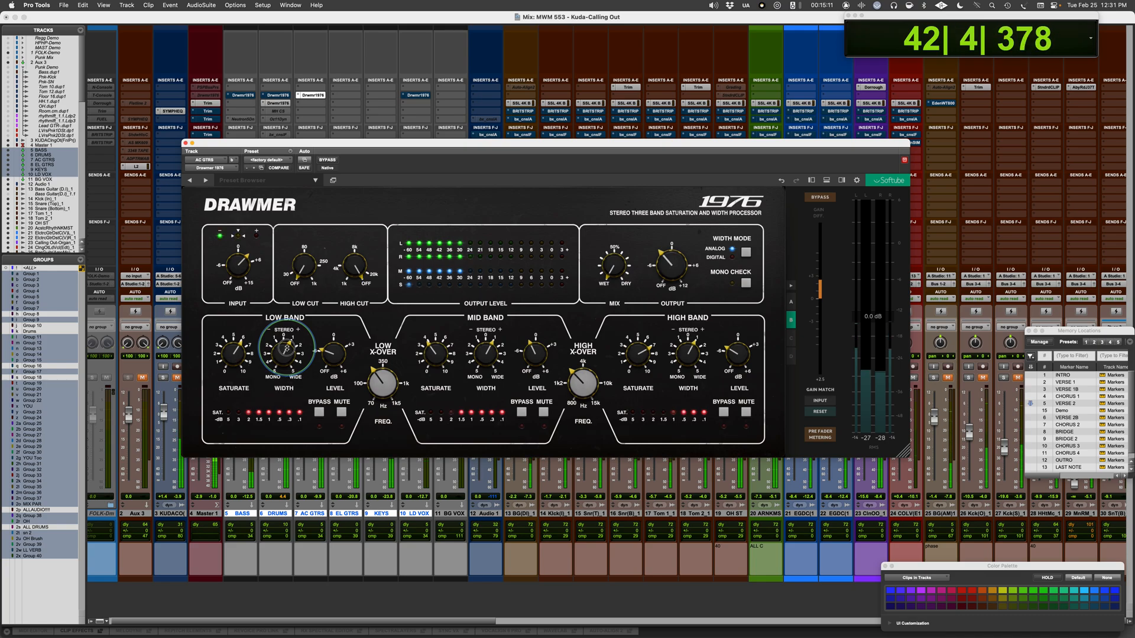
# Compare the acoustic guitars repeatedly with the whole plug-in bypassed and active, and stop playback
pyautogui.click(329, 161)
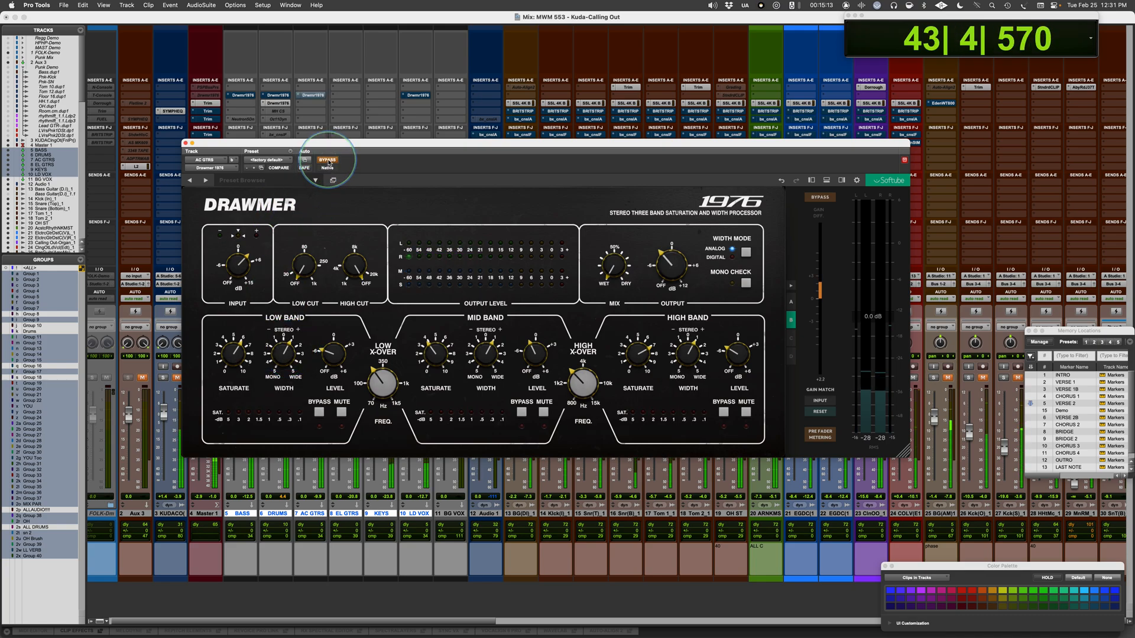
pyautogui.click(328, 161)
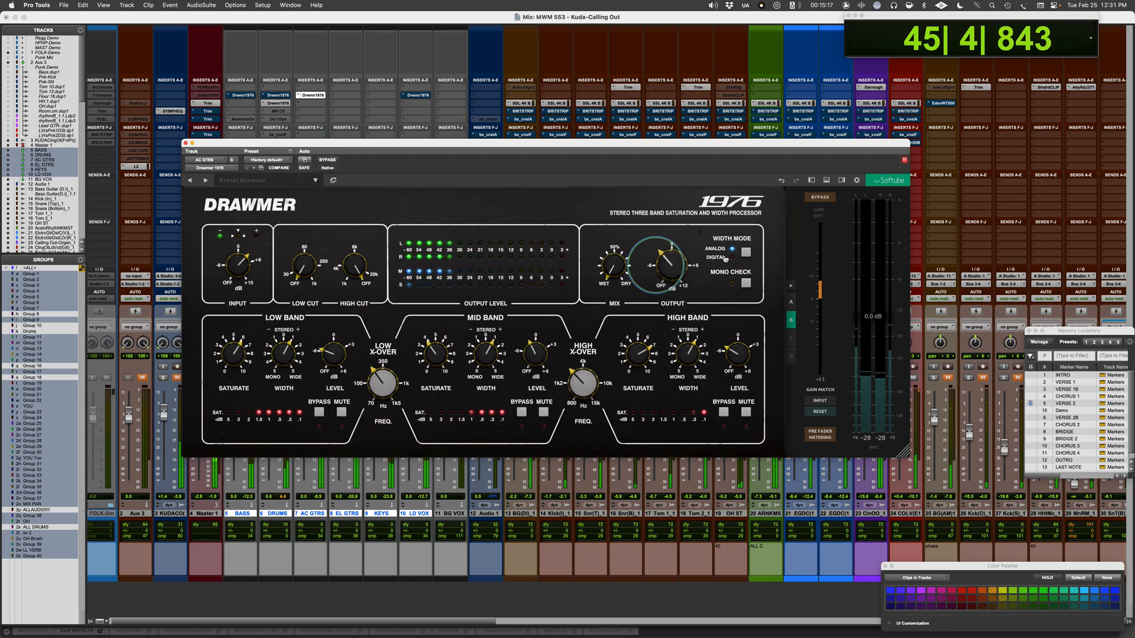
pyautogui.click(327, 161)
pyautogui.click(327, 161)
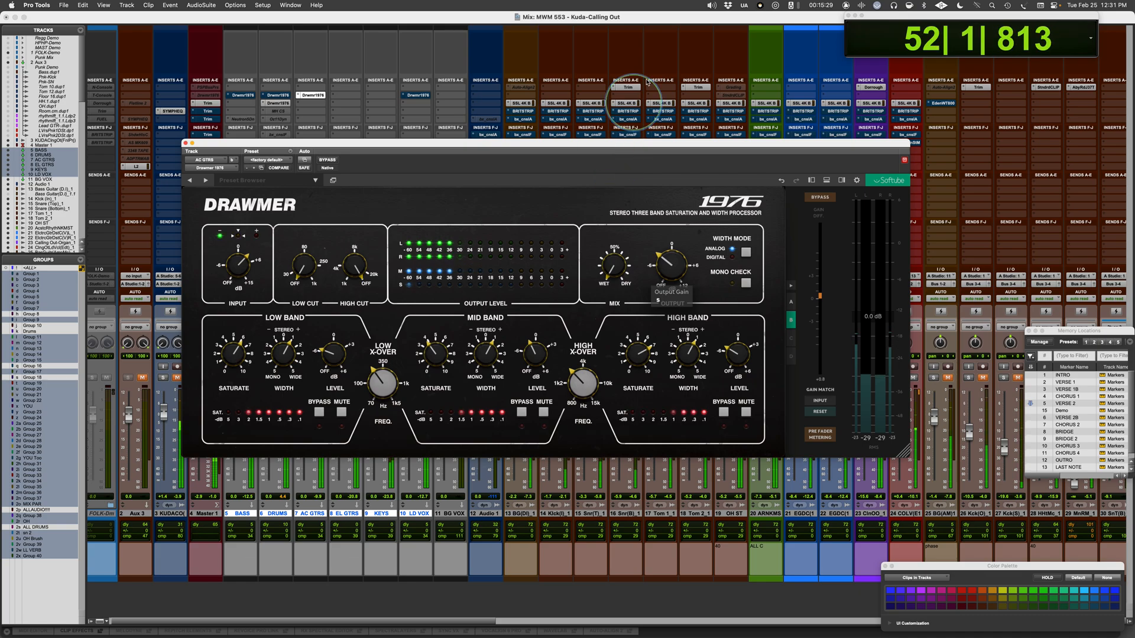
pyautogui.click(655, 24)
pyautogui.press('space')
pyautogui.click(526, 254)
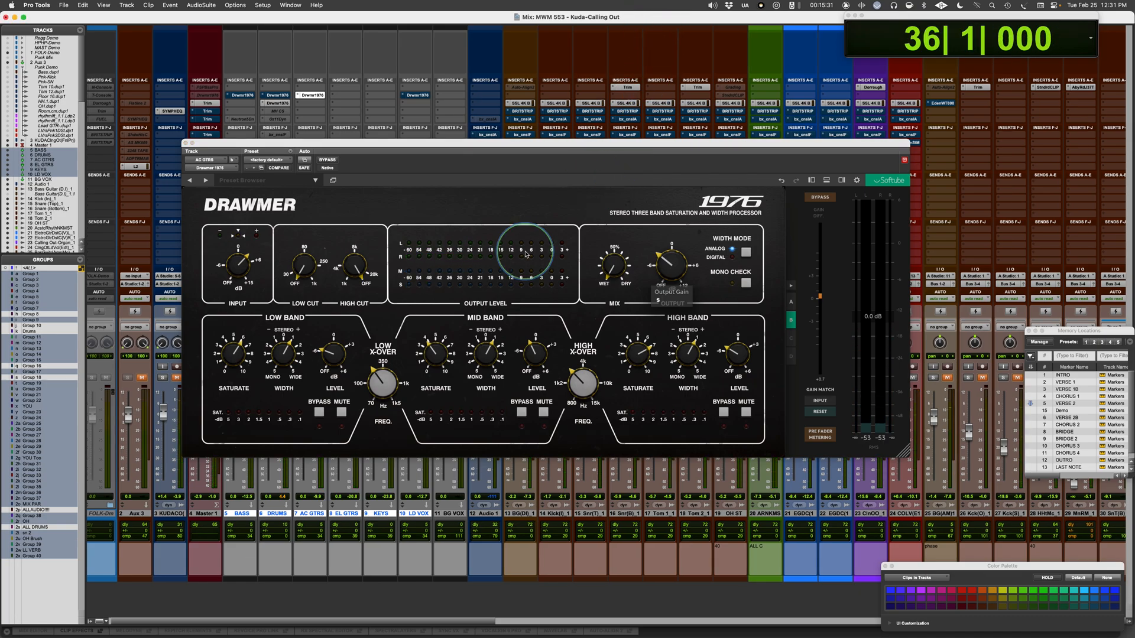